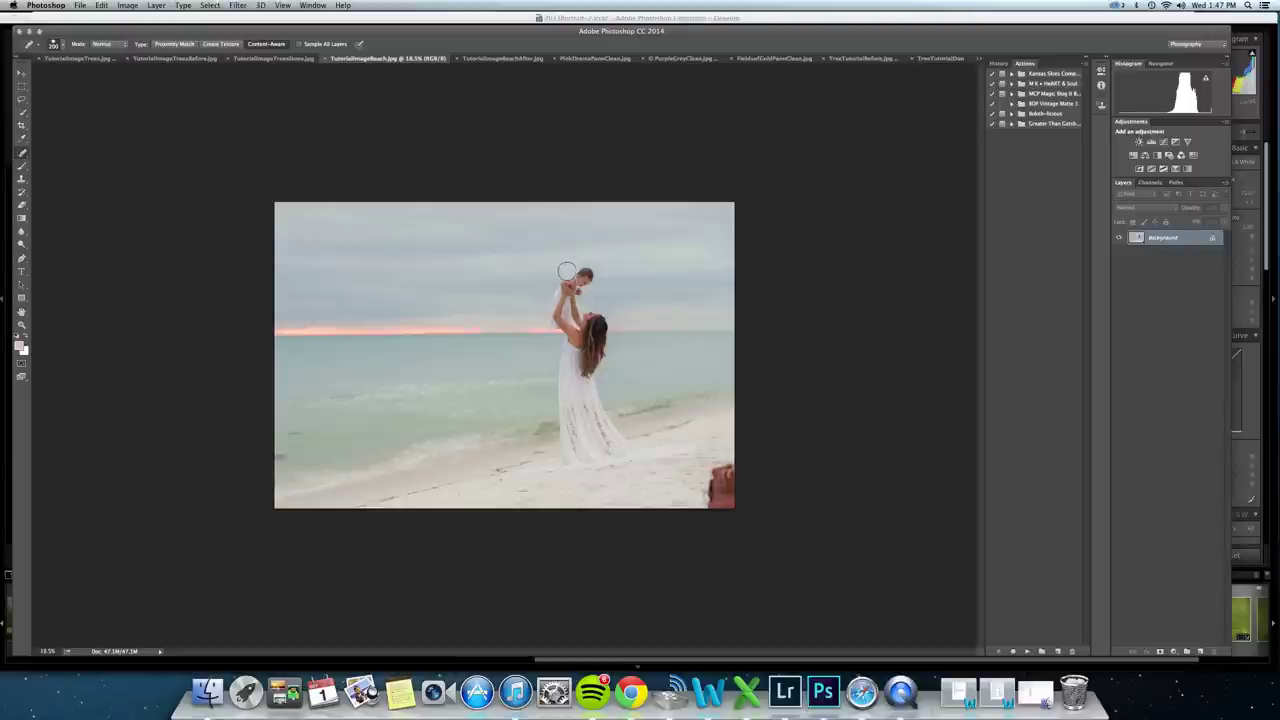
Select the entire sky around the woman and baby in TutorialImageBeach.jpg with the Quick Selection tool.
{"action": "left_click", "coordinate": [516, 60]}
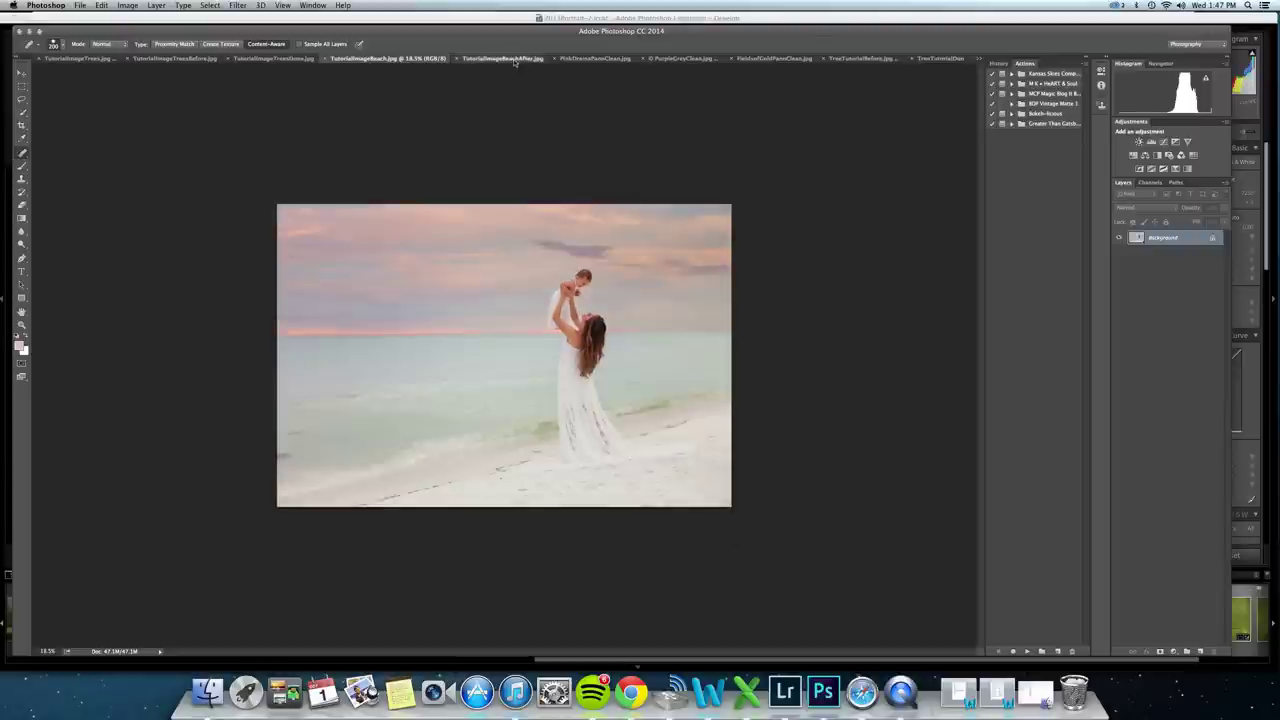
{"action": "left_click", "coordinate": [386, 59]}
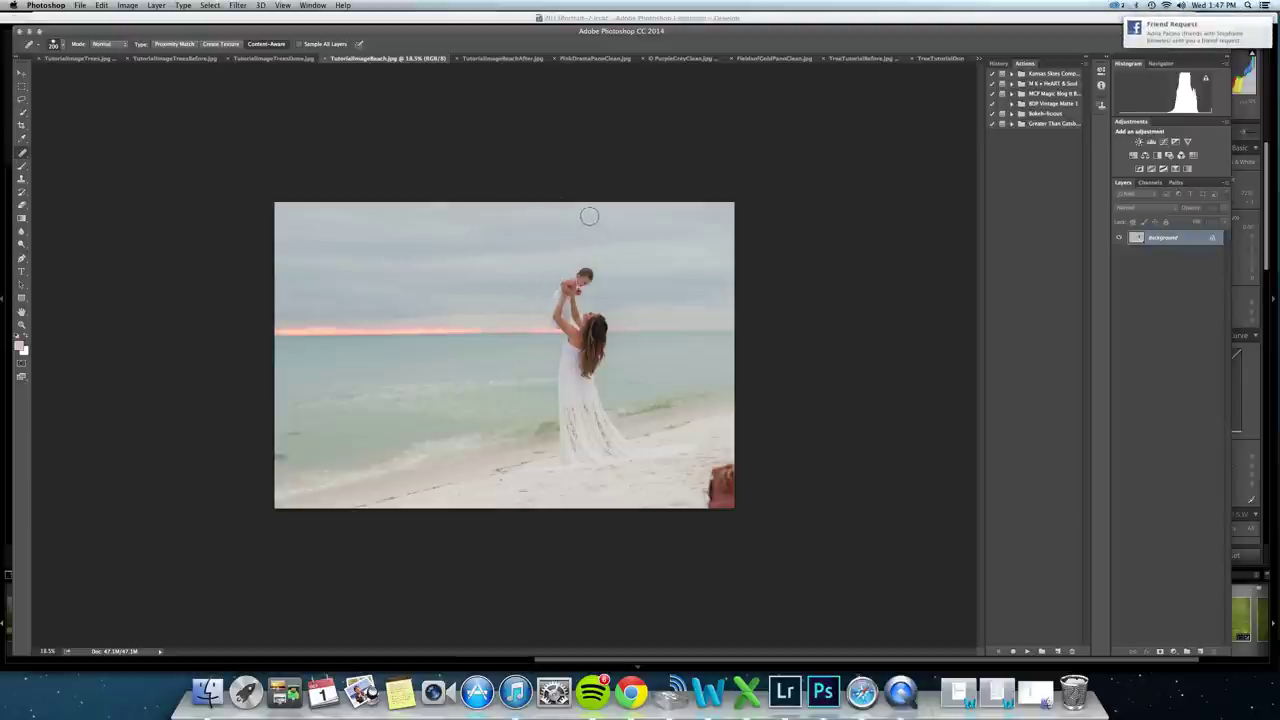
{"action": "left_click", "coordinate": [21, 113]}
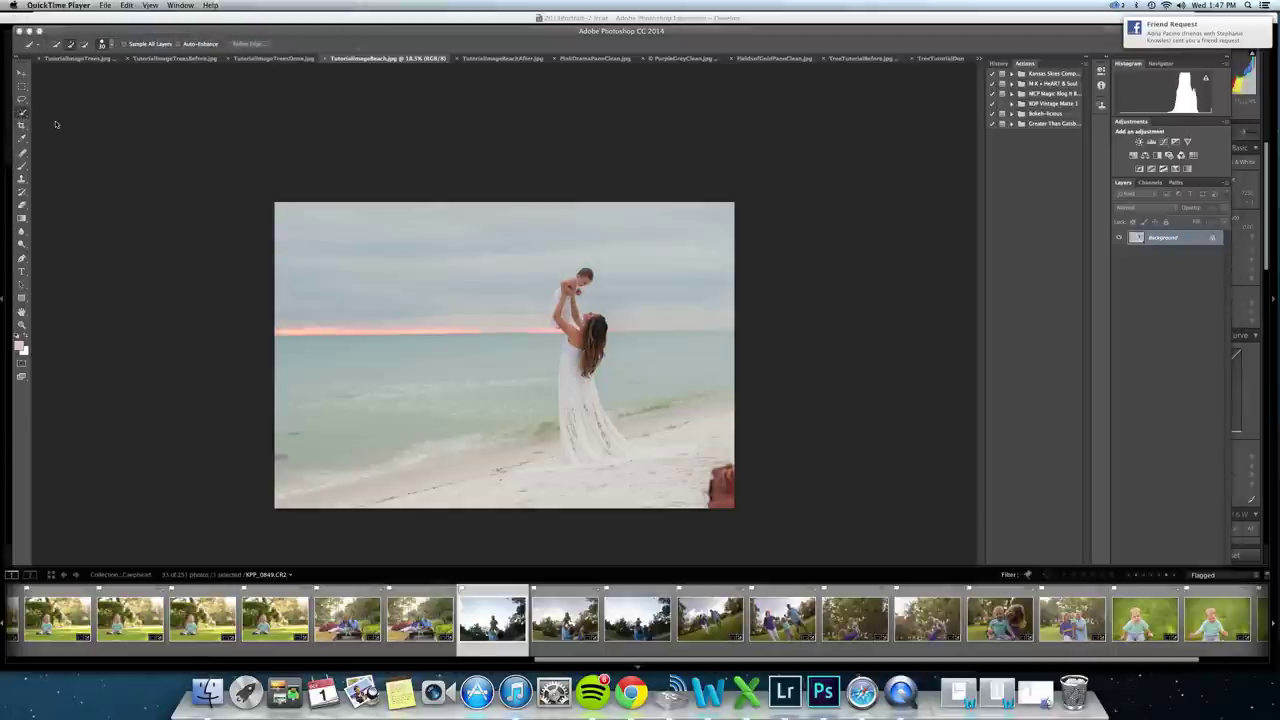
{"action": "left_click", "coordinate": [21, 113]}
{"action": "left_click", "coordinate": [58, 108]}
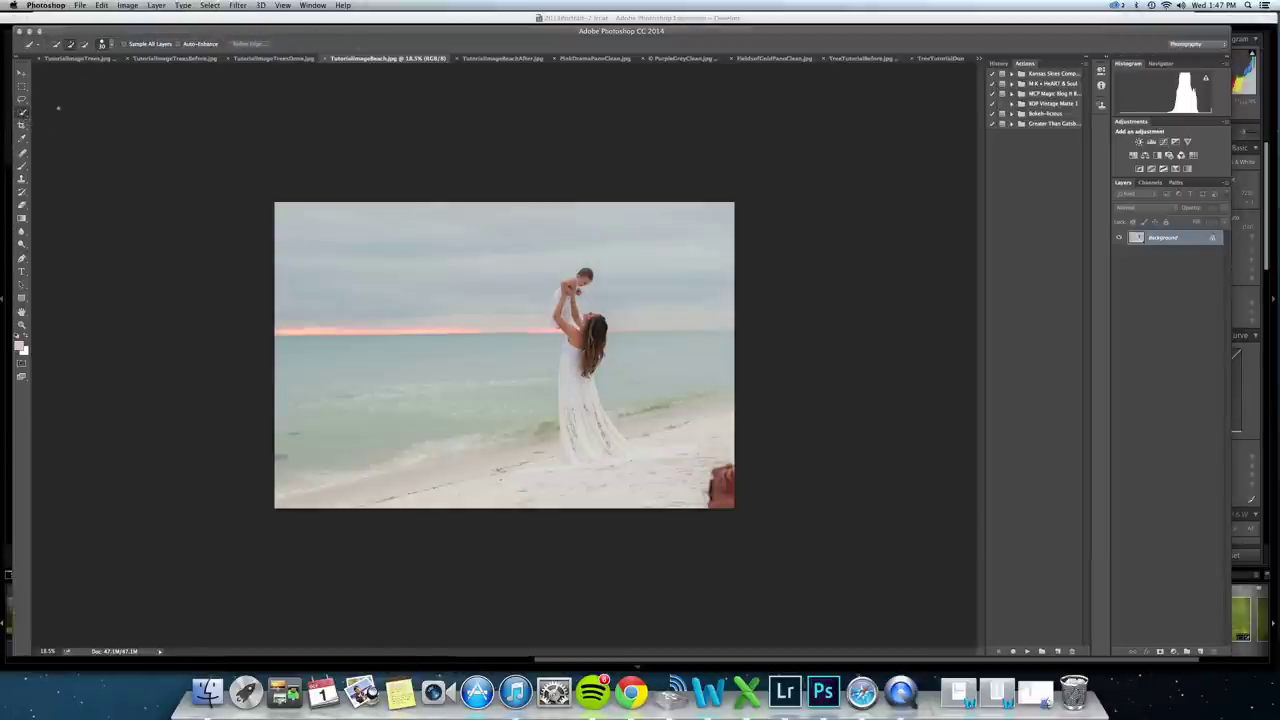
{"action": "mouse_move", "coordinate": [331, 288]}
{"action": "left_mouse_down"}
{"action": "mouse_move", "coordinate": [462, 321]}
{"action": "mouse_move", "coordinate": [534, 261]}
{"action": "mouse_move", "coordinate": [613, 247]}
{"action": "mouse_move", "coordinate": [668, 277]}
{"action": "left_mouse_up"}
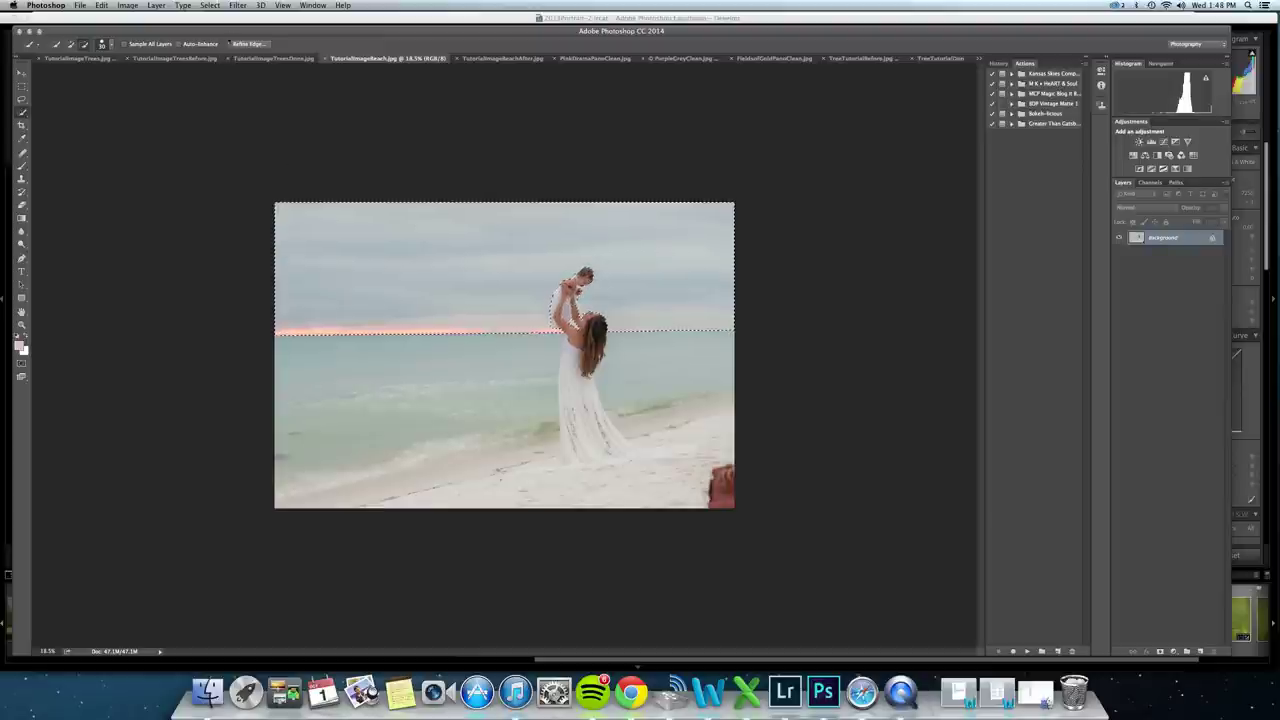
Feather the edge of the sky selection.
{"action": "left_click", "coordinate": [211, 5]}
{"action": "mouse_move", "coordinate": [236, 141]}
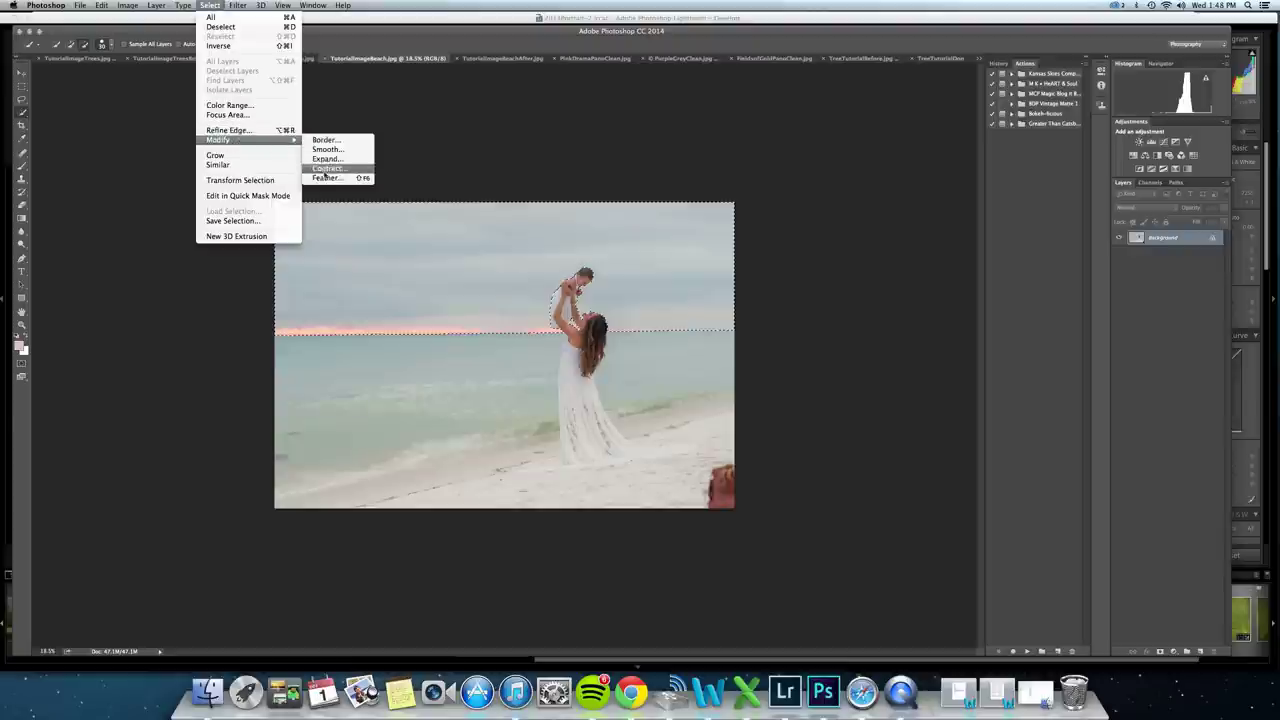
{"action": "left_click", "coordinate": [330, 177]}
{"action": "left_click", "coordinate": [695, 318]}
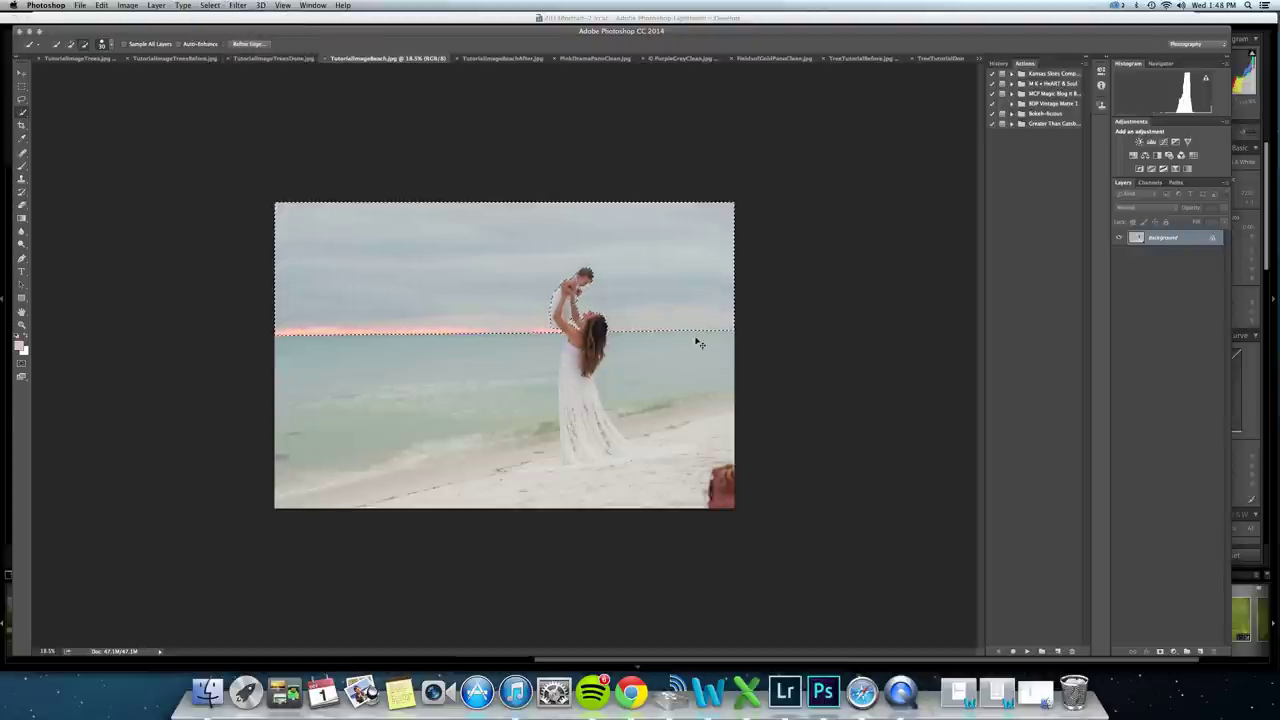
Copy the selected sky onto its own layer and check the cutout with the background hidden, restoring the background's visibility.
{"action": "key", "text": "super+j"}
{"action": "left_click", "coordinate": [1119, 252]}
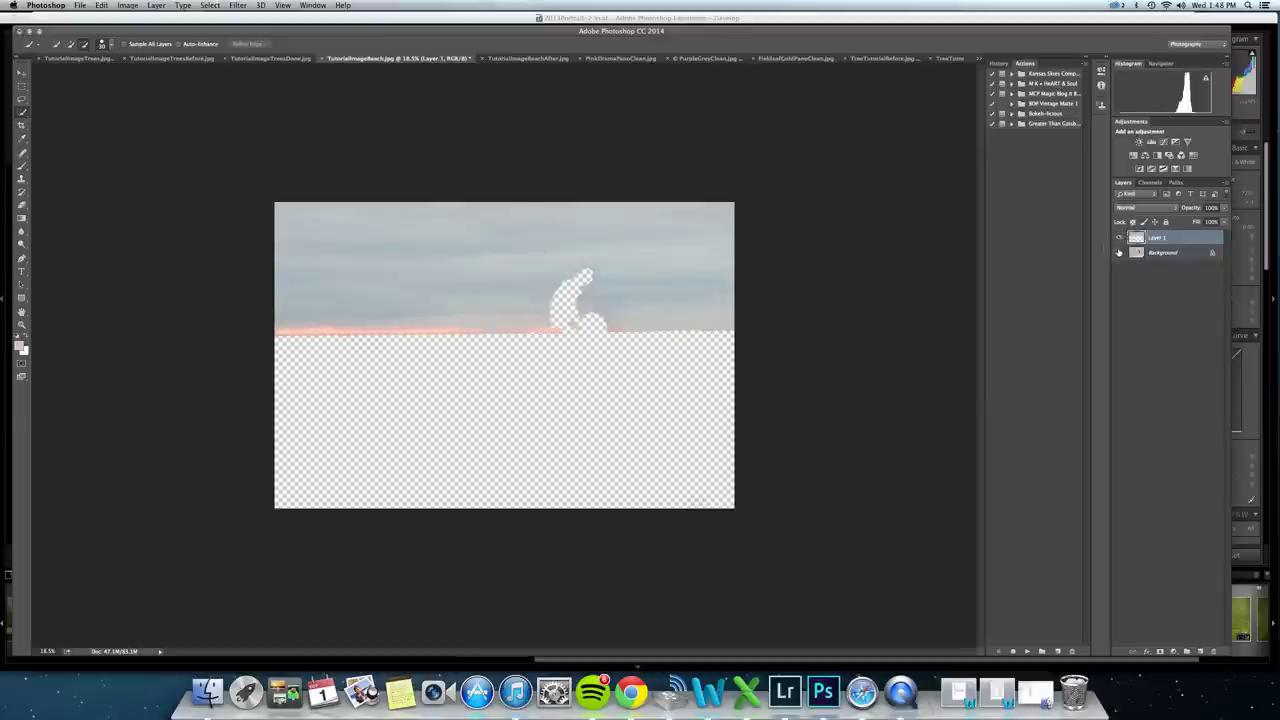
{"action": "left_click", "coordinate": [1119, 252]}
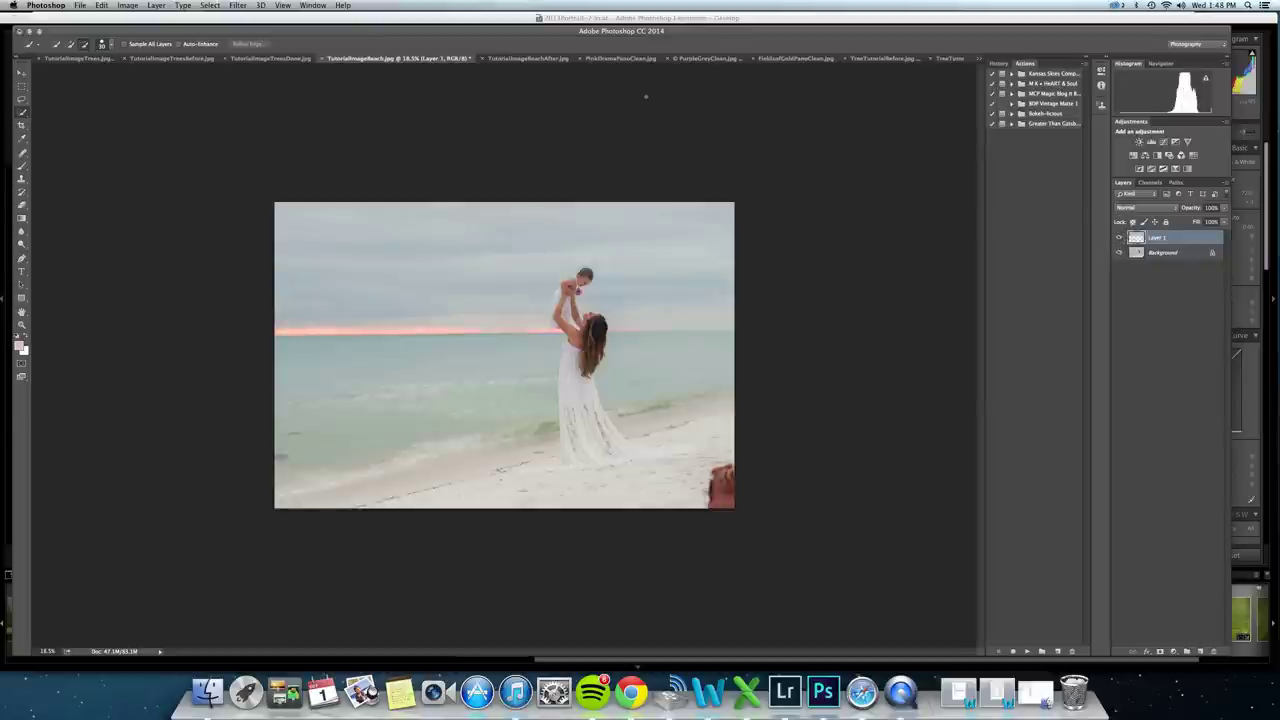
Bring the PurpleGreyClean.jpg sky into TutorialImageBeach.jpg as a layer and clip it to the copied sky layer.
{"action": "key", "text": "v"}
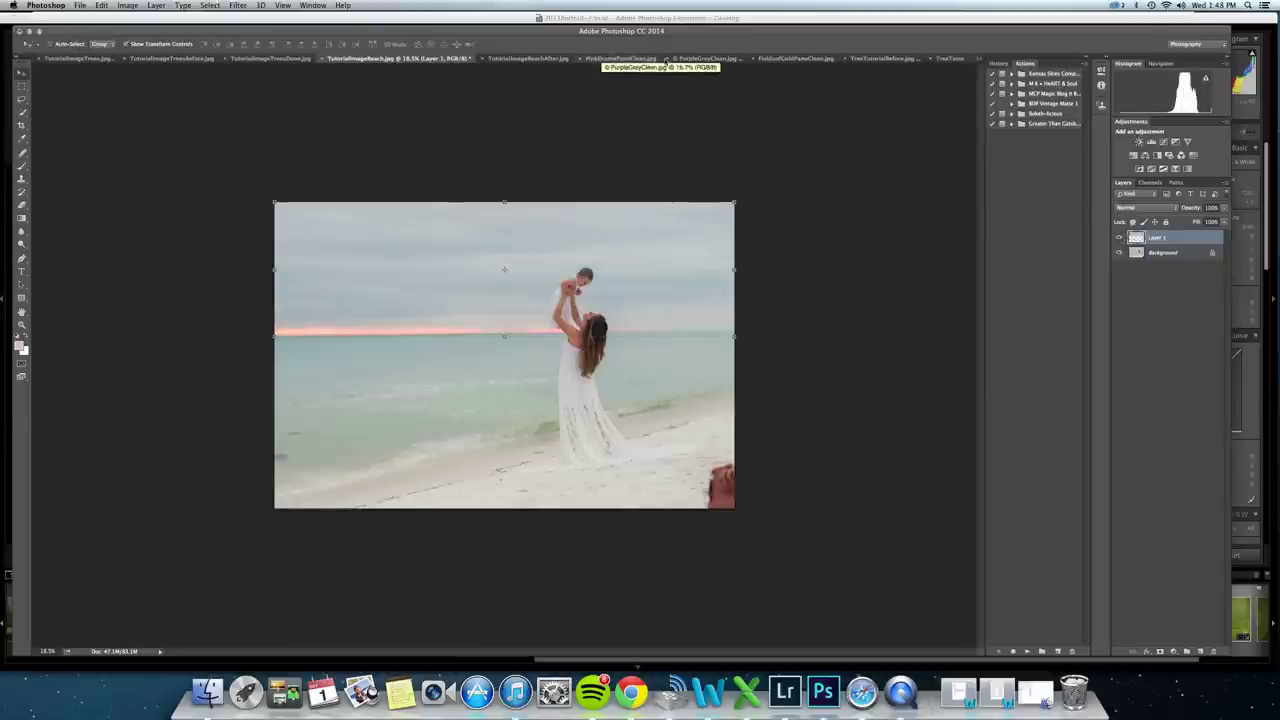
{"action": "left_click", "coordinate": [697, 62]}
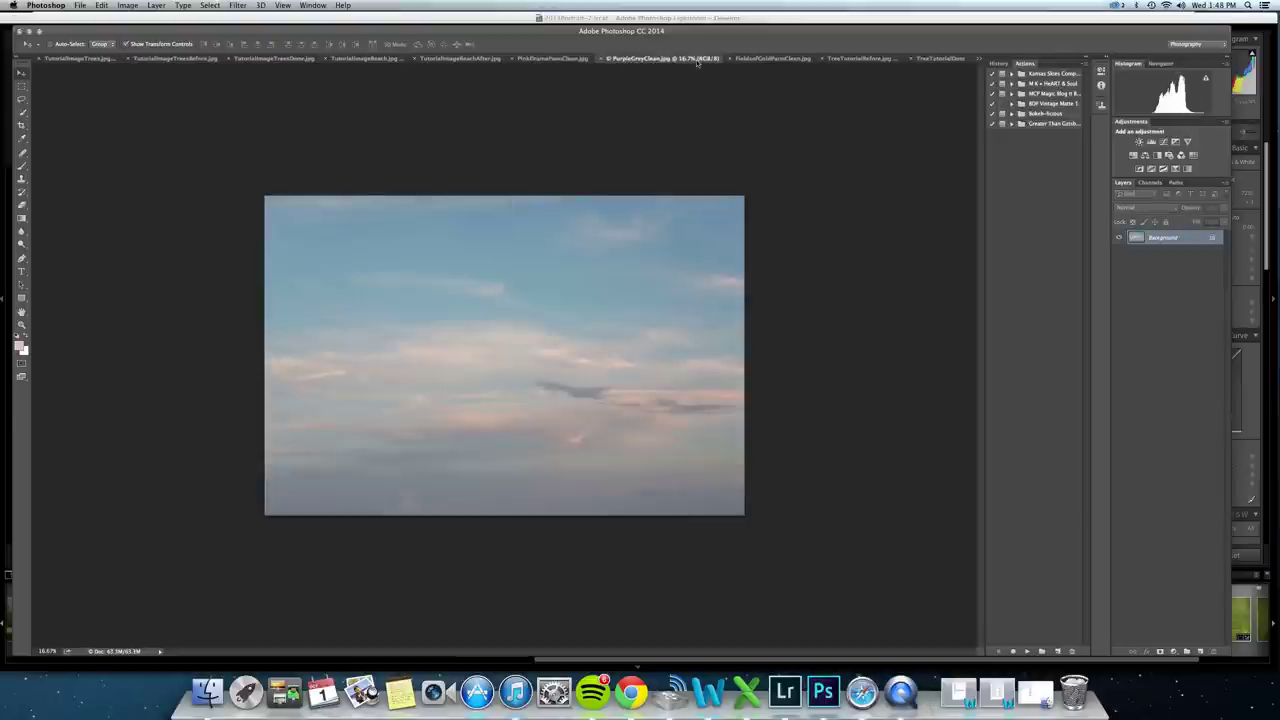
{"action": "left_click_drag", "start_coordinate": [697, 62], "coordinate": [551, 266]}
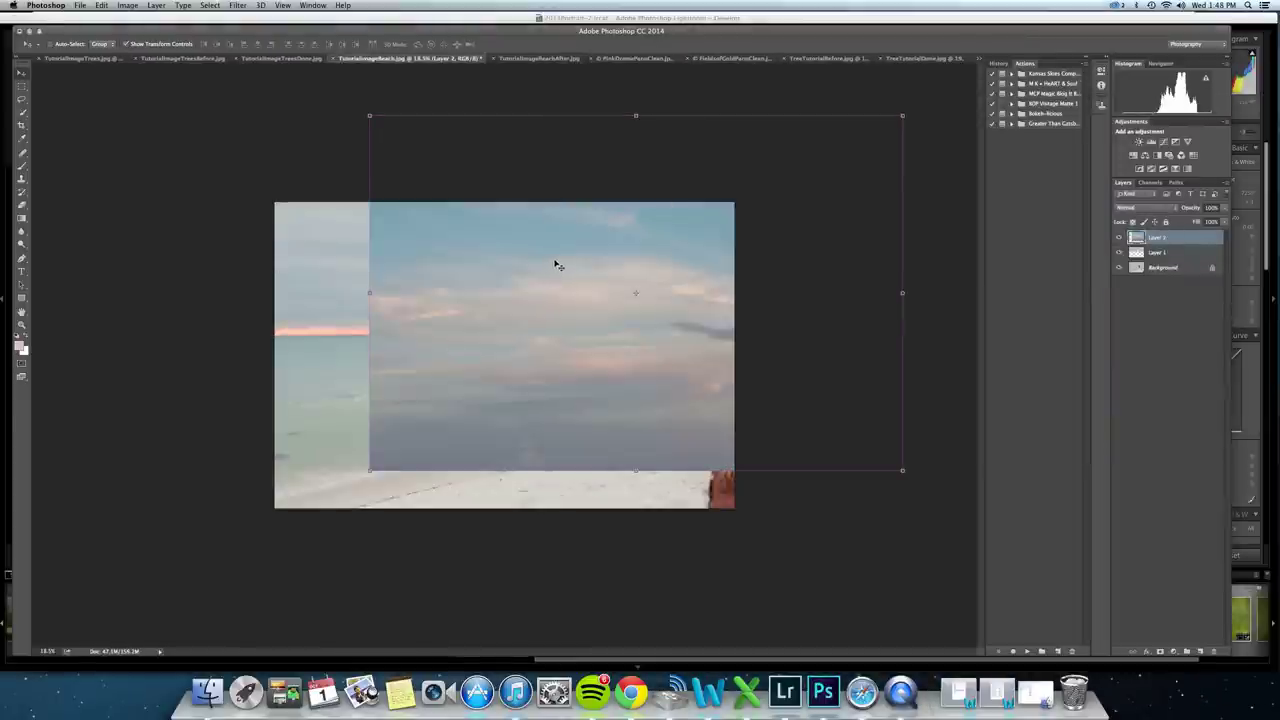
{"action": "right_click", "coordinate": [1163, 237]}
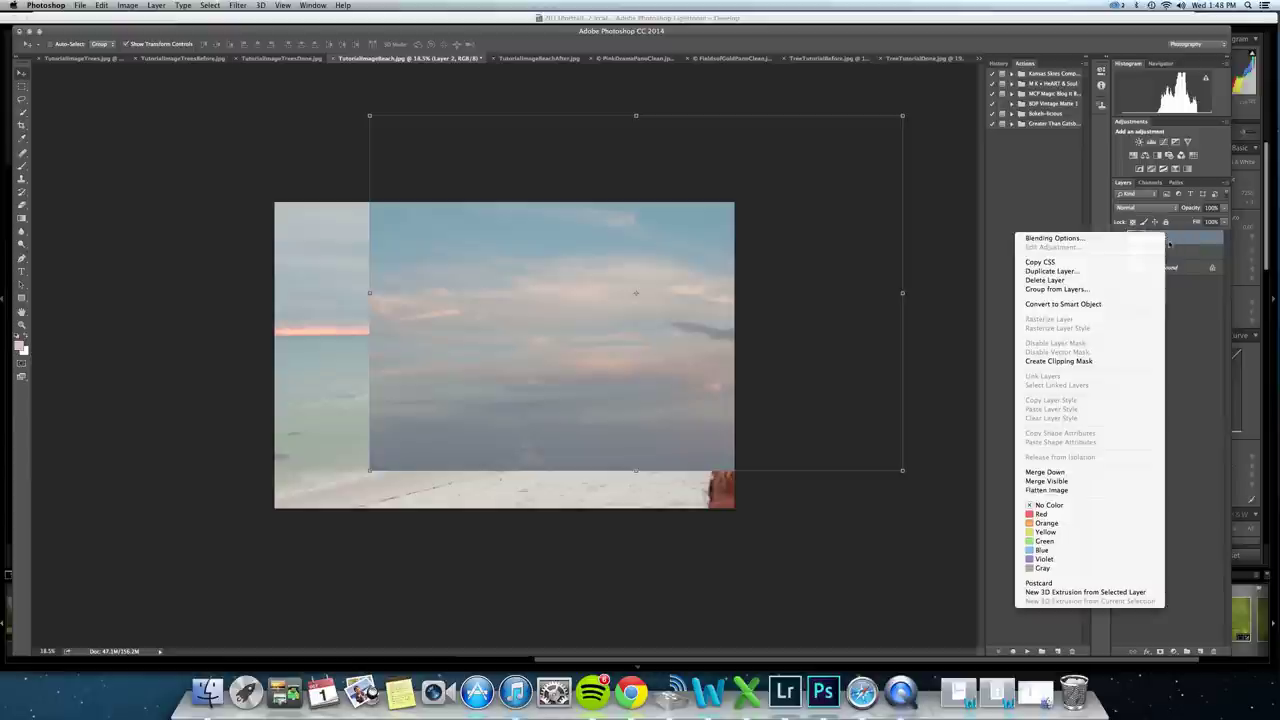
{"action": "left_click", "coordinate": [1069, 365]}
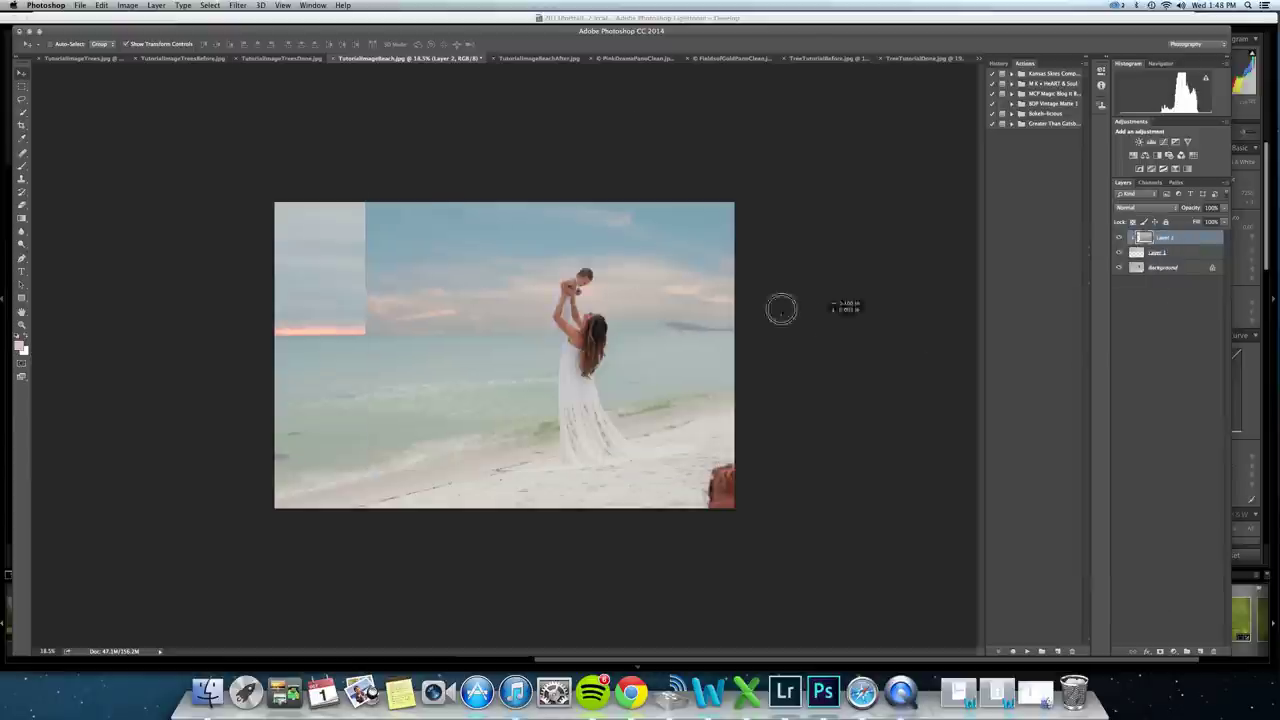
Position the clipped sky image so its clouds cover the full width of the beach photo's sky.
{"action": "left_click_drag", "start_coordinate": [780, 306], "coordinate": [691, 234]}
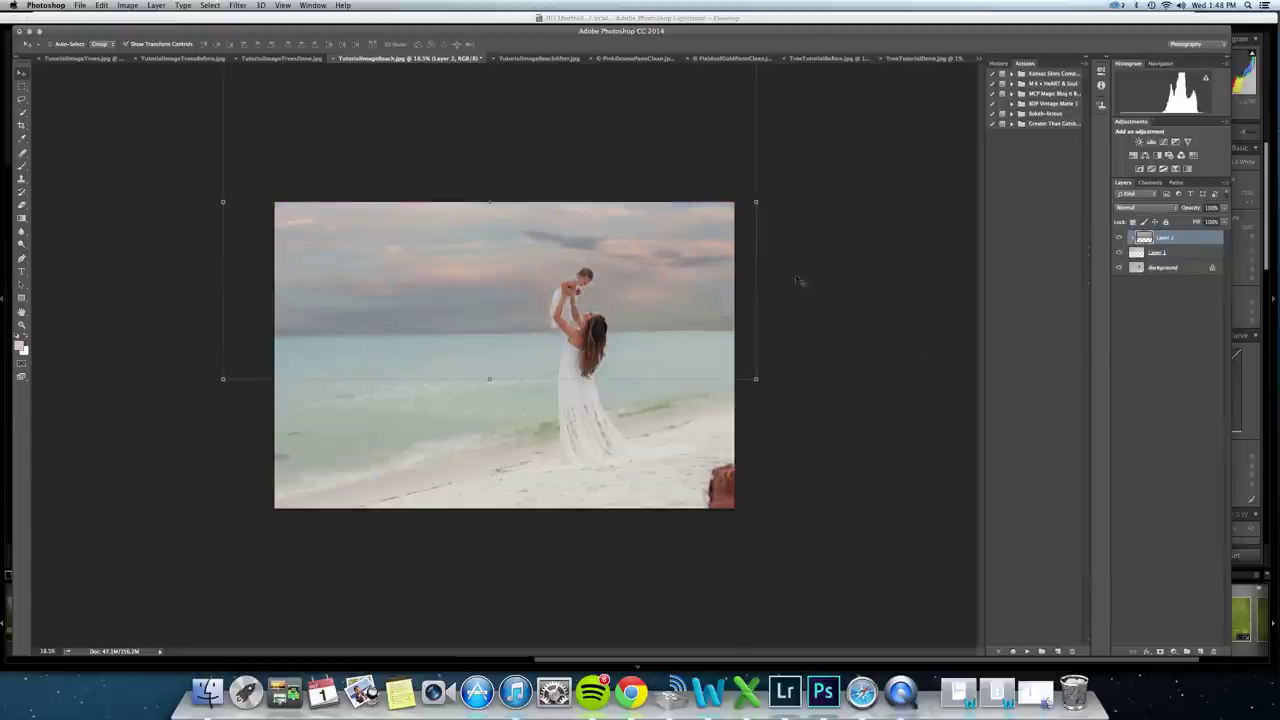
{"action": "key", "text": "z"}
{"action": "left_click_drag", "start_coordinate": [830, 286], "coordinate": [809, 297]}
{"action": "key", "text": "v"}
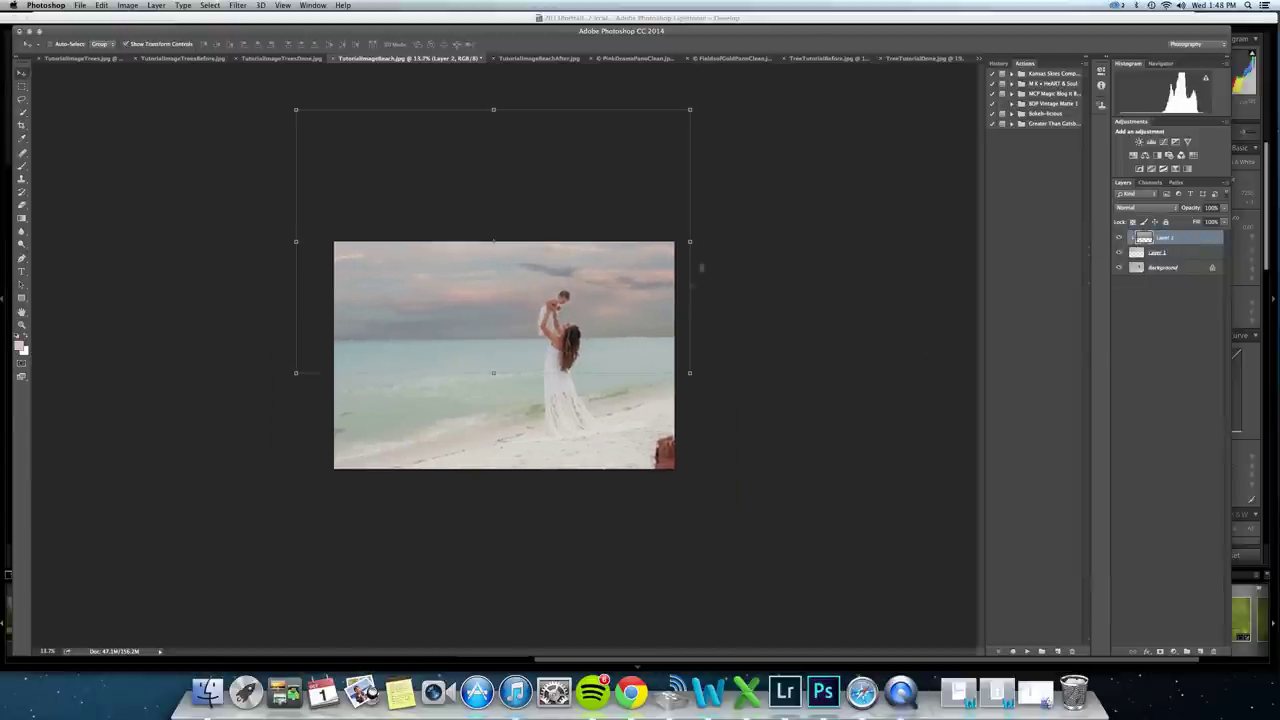
{"action": "left_click_drag", "start_coordinate": [658, 316], "coordinate": [658, 276]}
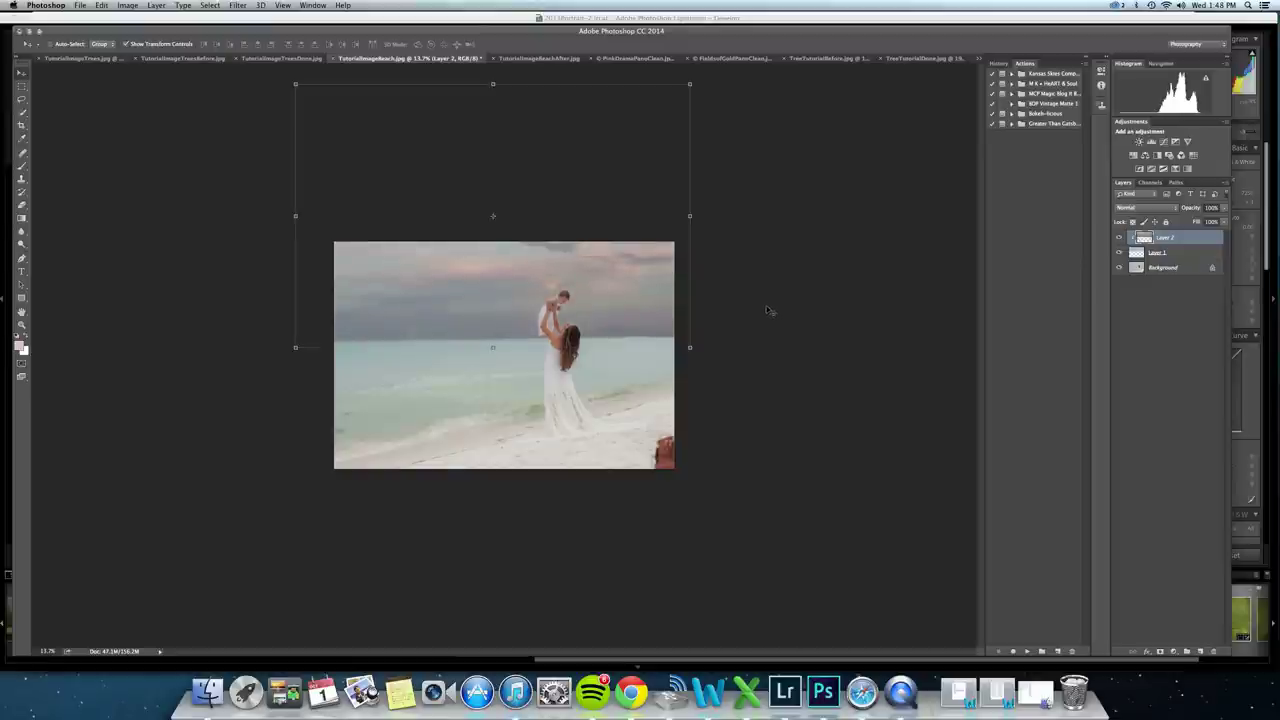
{"action": "left_click", "coordinate": [102, 5]}
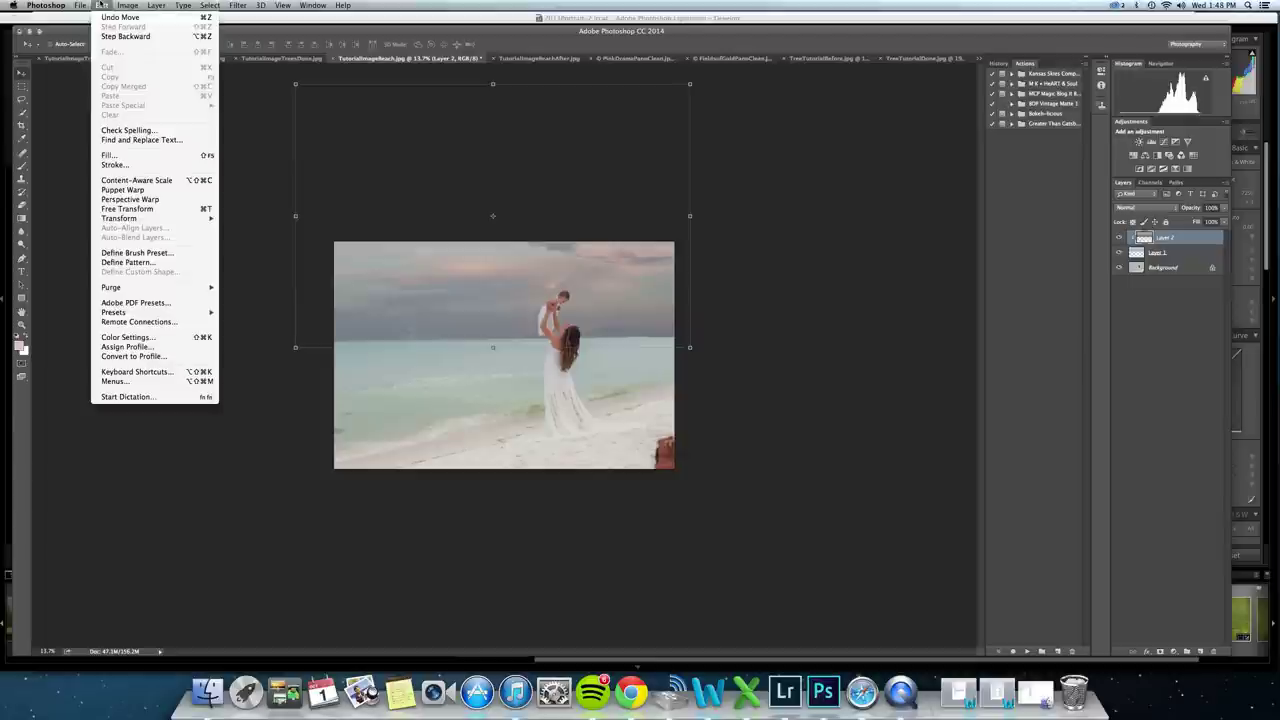
{"action": "left_click", "coordinate": [103, 5]}
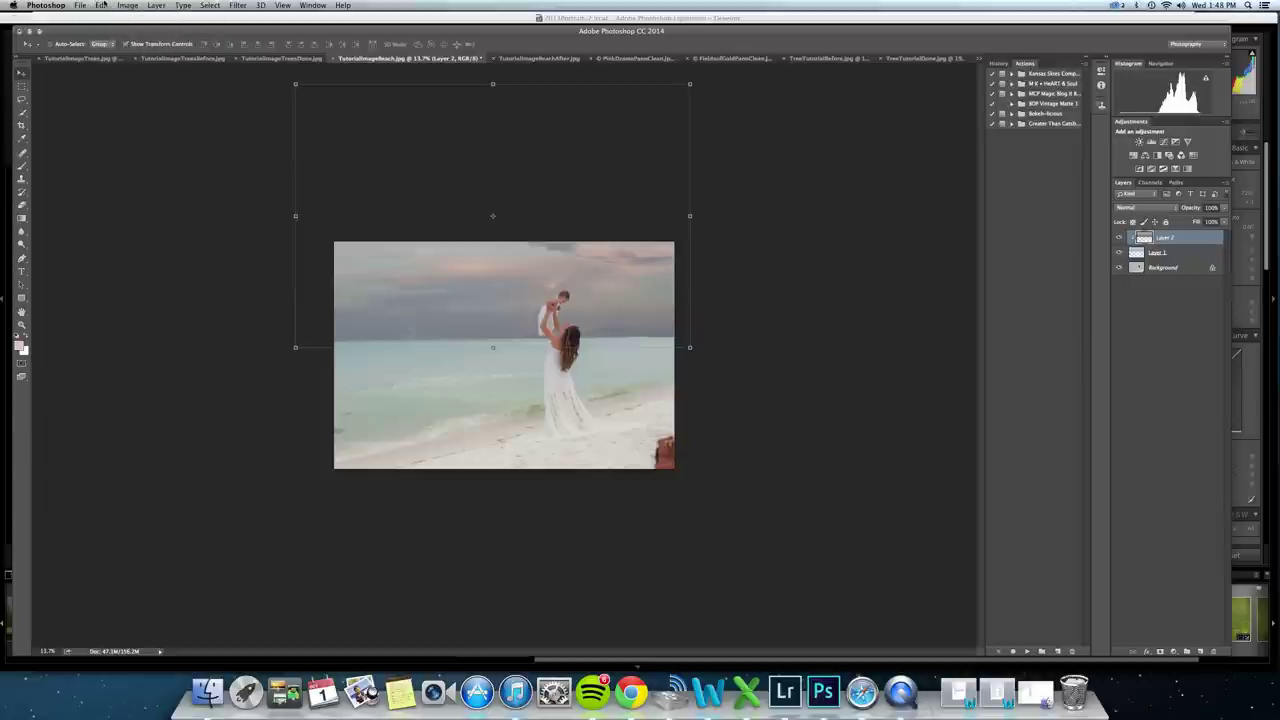
{"action": "left_click", "coordinate": [103, 5]}
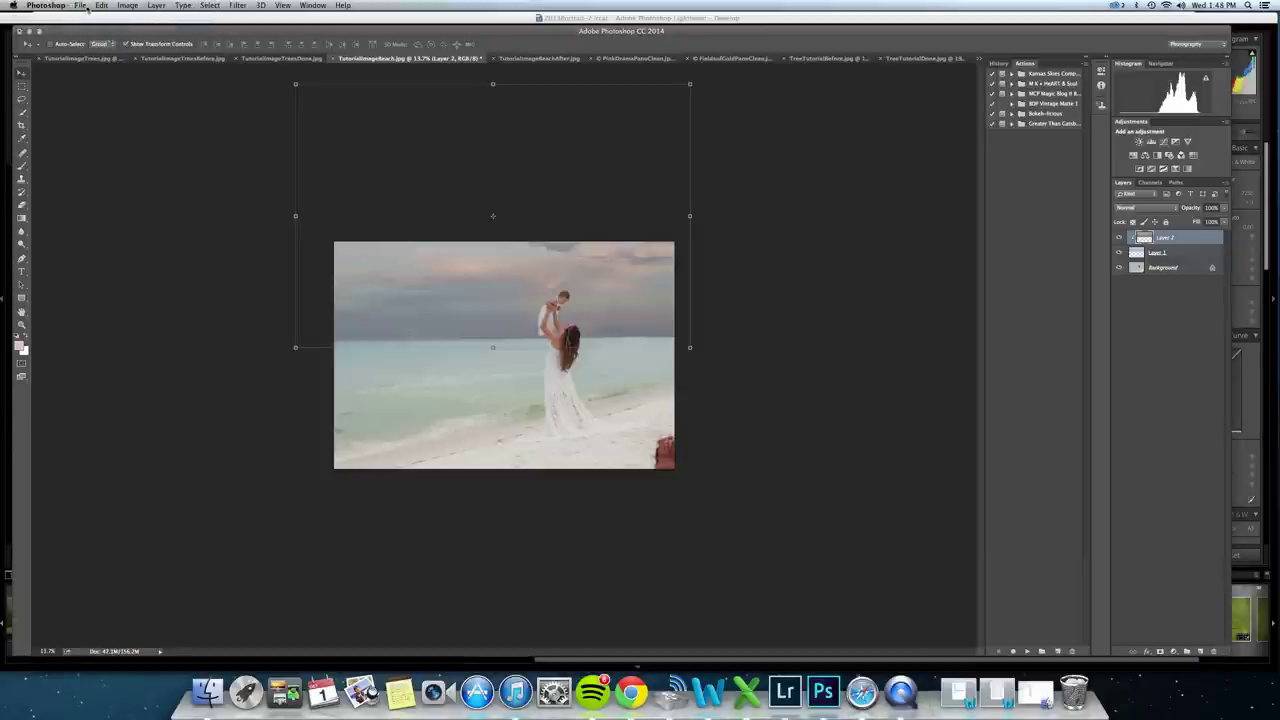
{"action": "left_click", "coordinate": [102, 5]}
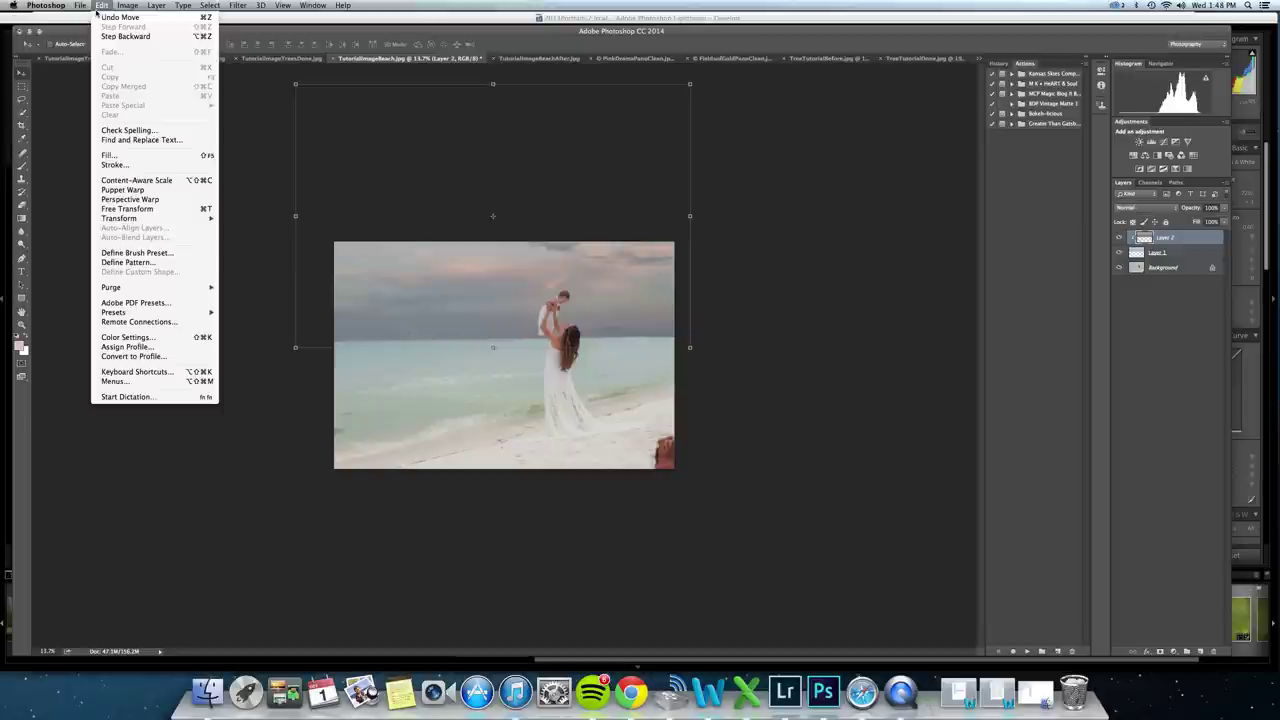
{"action": "mouse_move", "coordinate": [126, 8]}
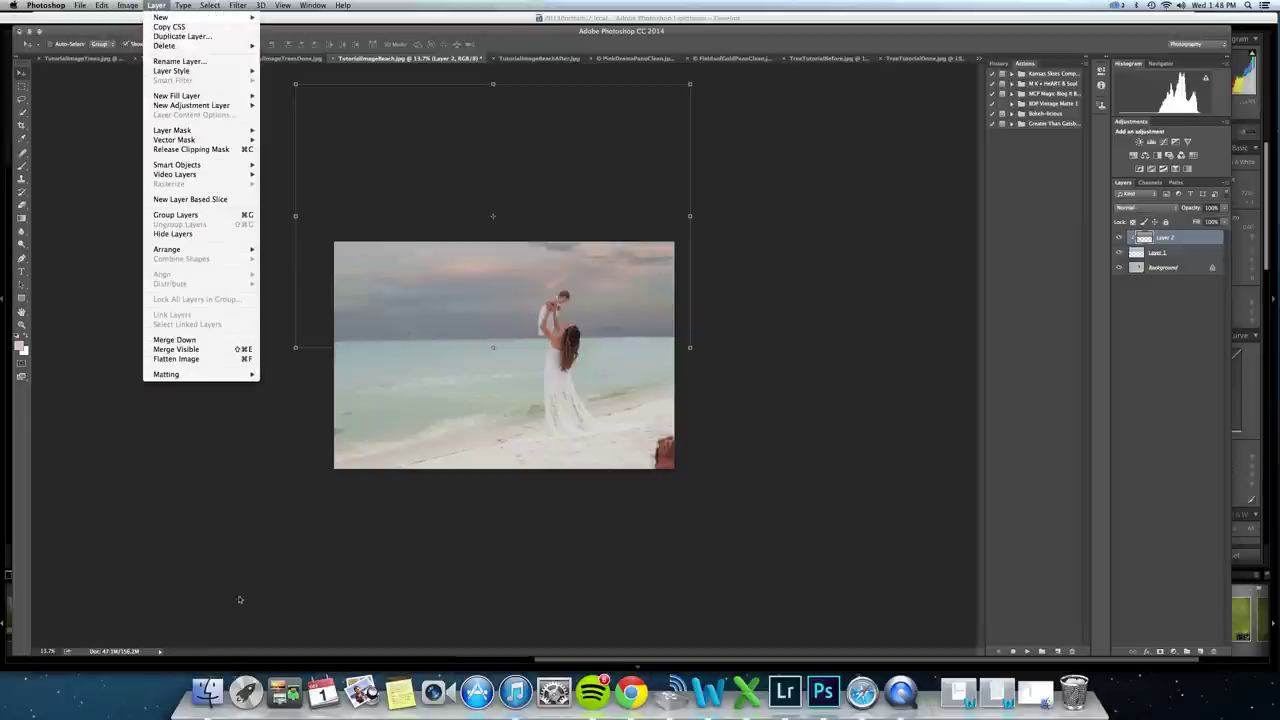
Place a sky photo from the Gatsby folder in Finder into the beach image and delete the placed layer.
{"action": "left_click", "coordinate": [217, 692]}
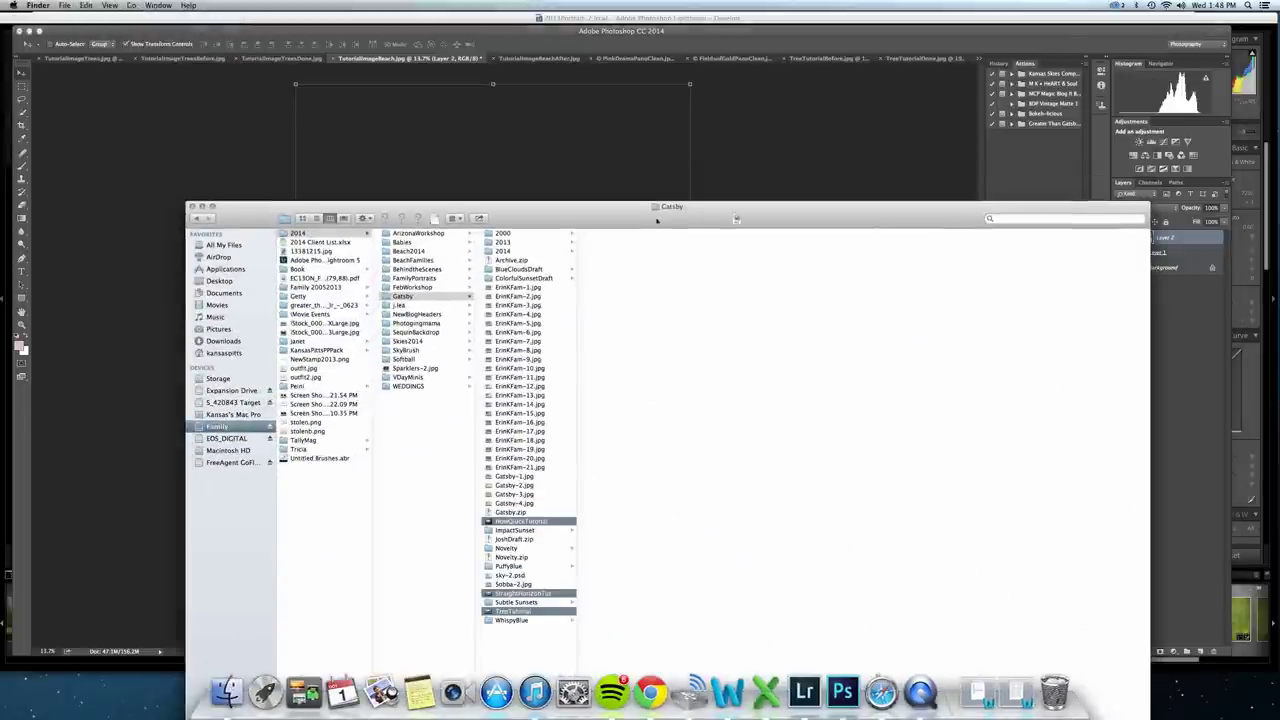
{"action": "left_click_drag", "start_coordinate": [643, 217], "coordinate": [793, 265]}
{"action": "left_click", "coordinate": [672, 461]}
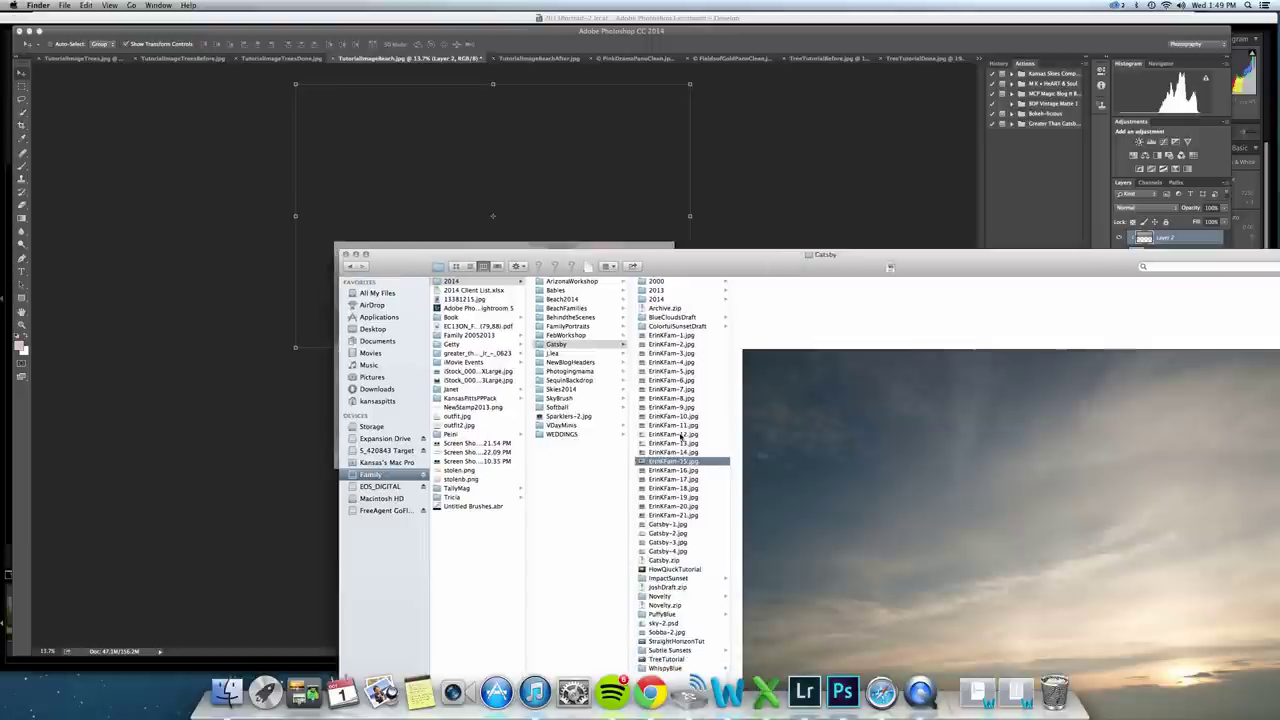
{"action": "left_click_drag", "start_coordinate": [685, 466], "coordinate": [771, 194]}
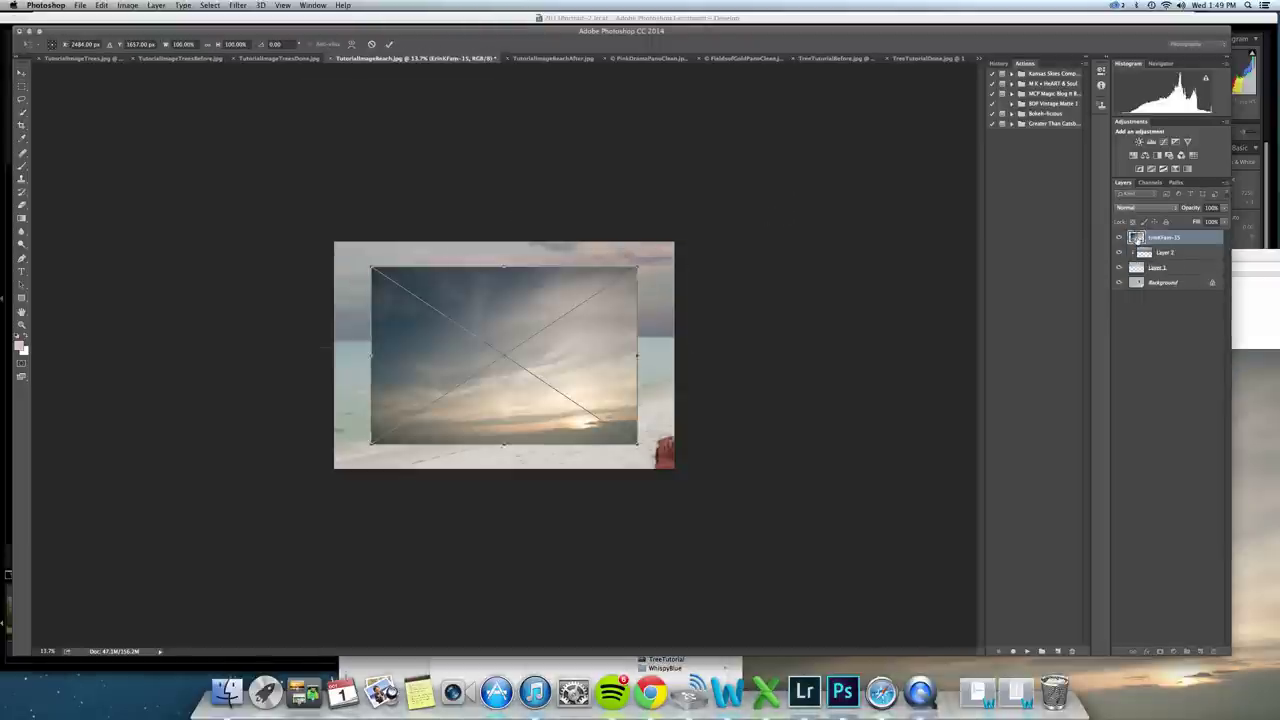
{"action": "left_click", "coordinate": [389, 44]}
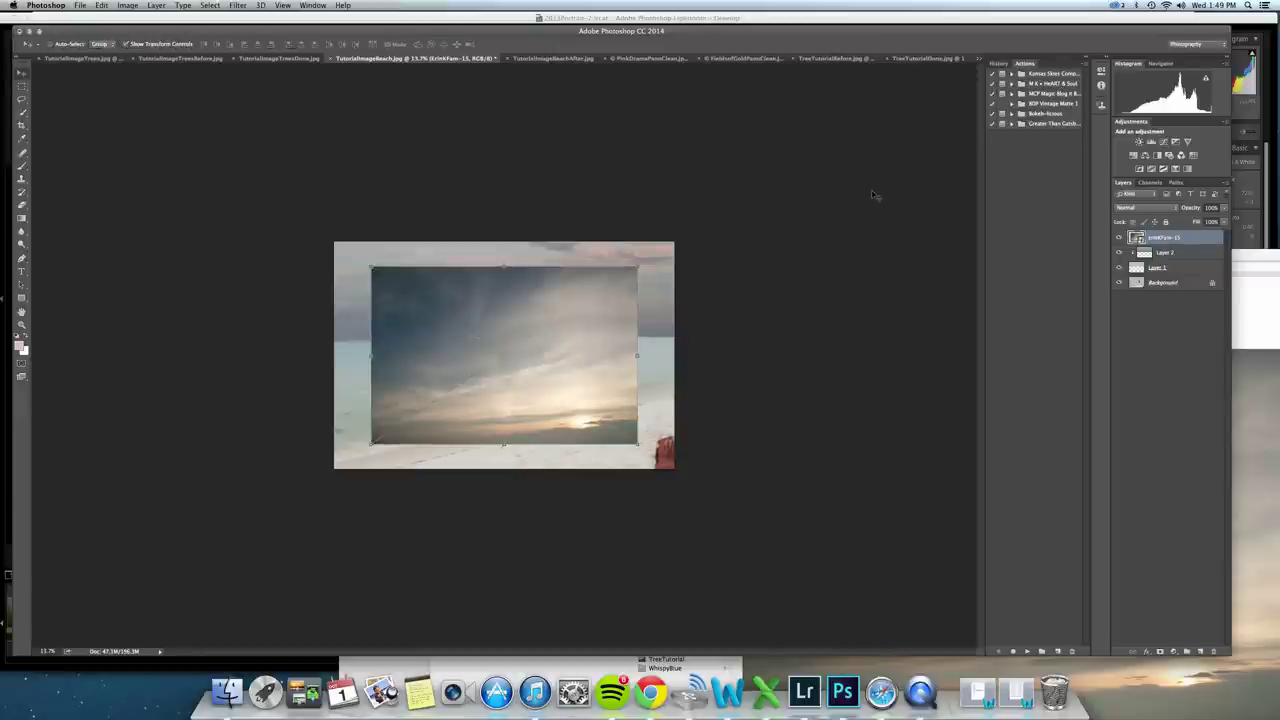
{"action": "key", "text": "BackSpace"}
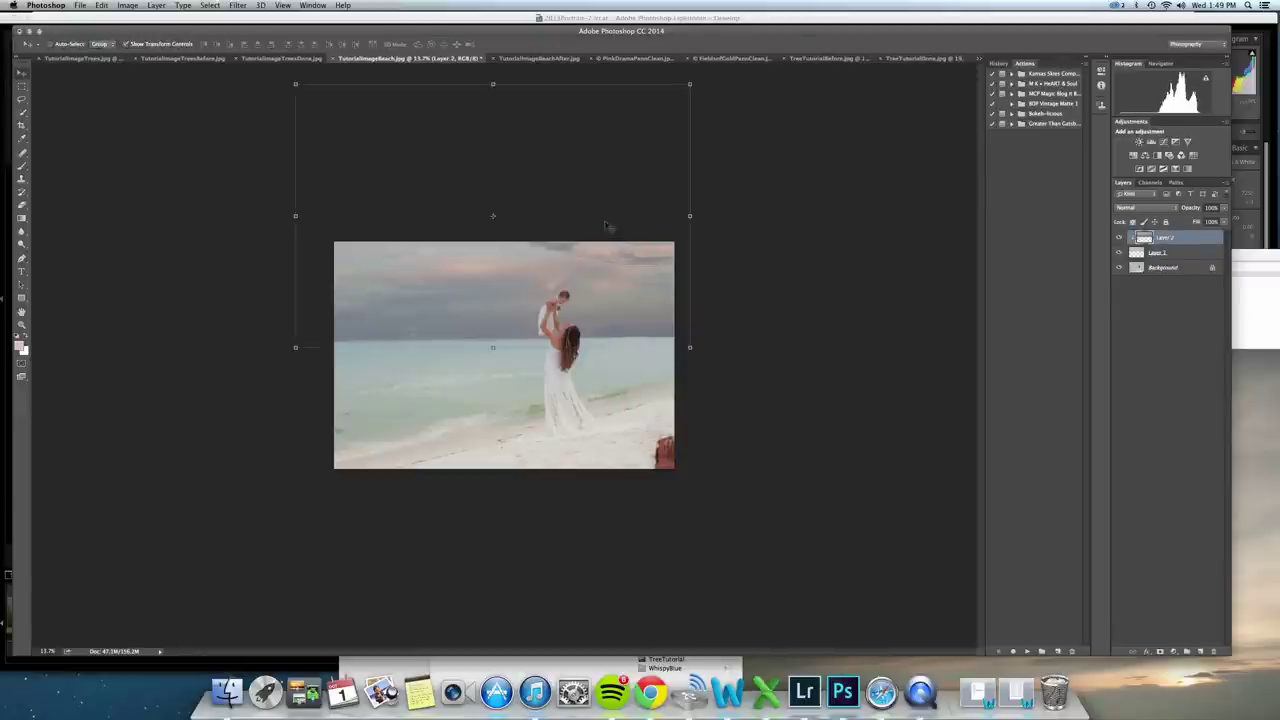
Move the clipped sky layer lower and compress it vertically from its upper edge so its clouds fit above the horizon.
{"action": "mouse_move", "coordinate": [606, 223]}
{"action": "left_mouse_down"}
{"action": "mouse_move", "coordinate": [606, 209]}
{"action": "mouse_move", "coordinate": [607, 230]}
{"action": "left_mouse_up"}
{"action": "key", "text": "z"}
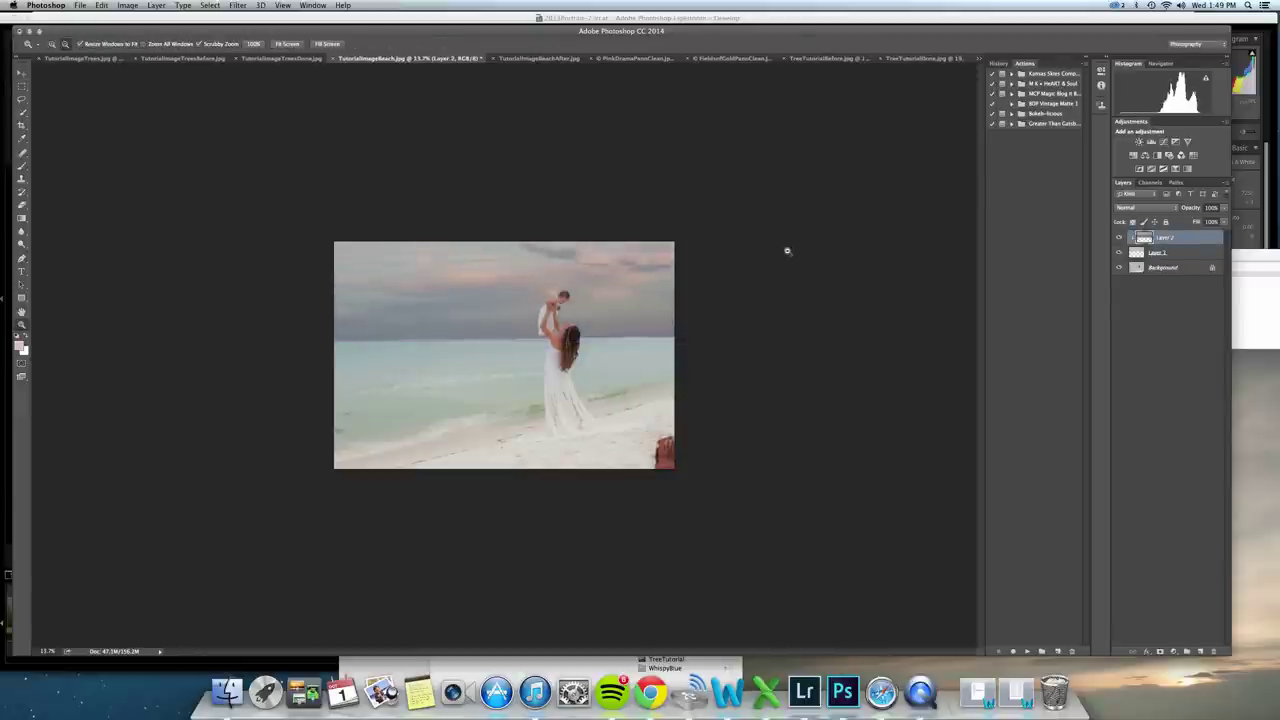
{"action": "left_click_drag", "start_coordinate": [782, 259], "coordinate": [772, 270]}
{"action": "key", "text": "v"}
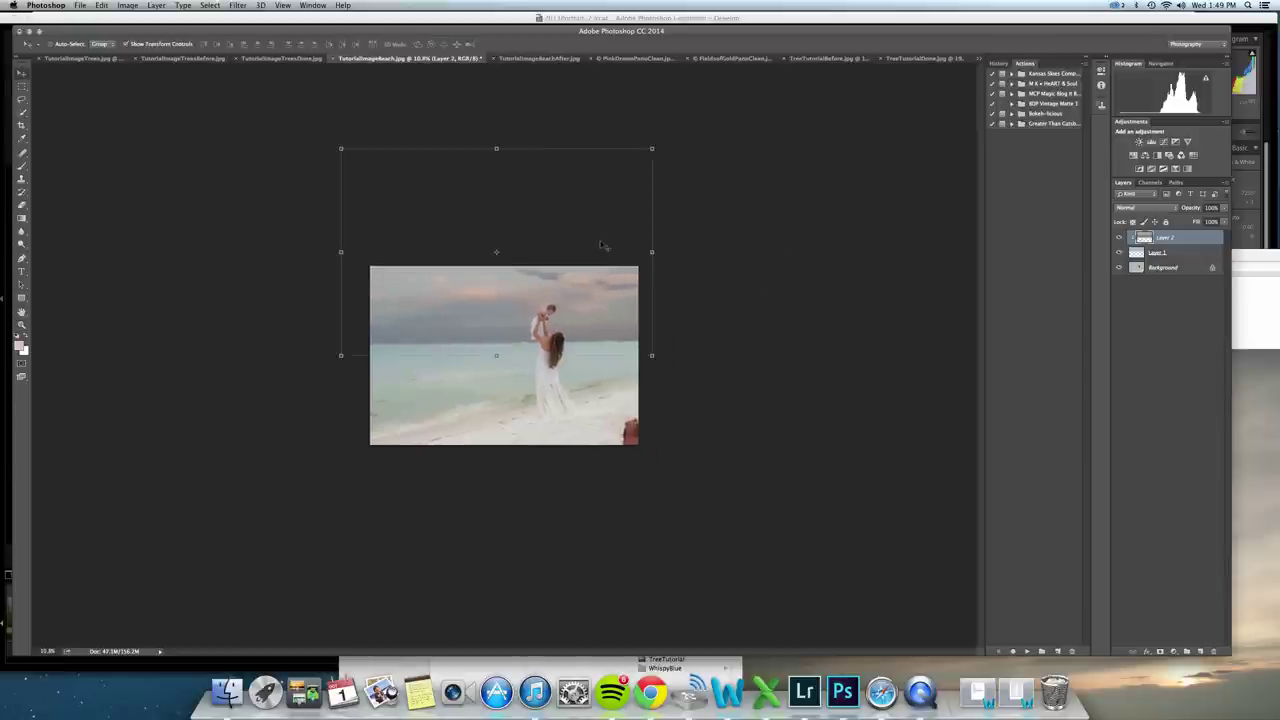
{"action": "left_click_drag", "start_coordinate": [603, 246], "coordinate": [600, 251]}
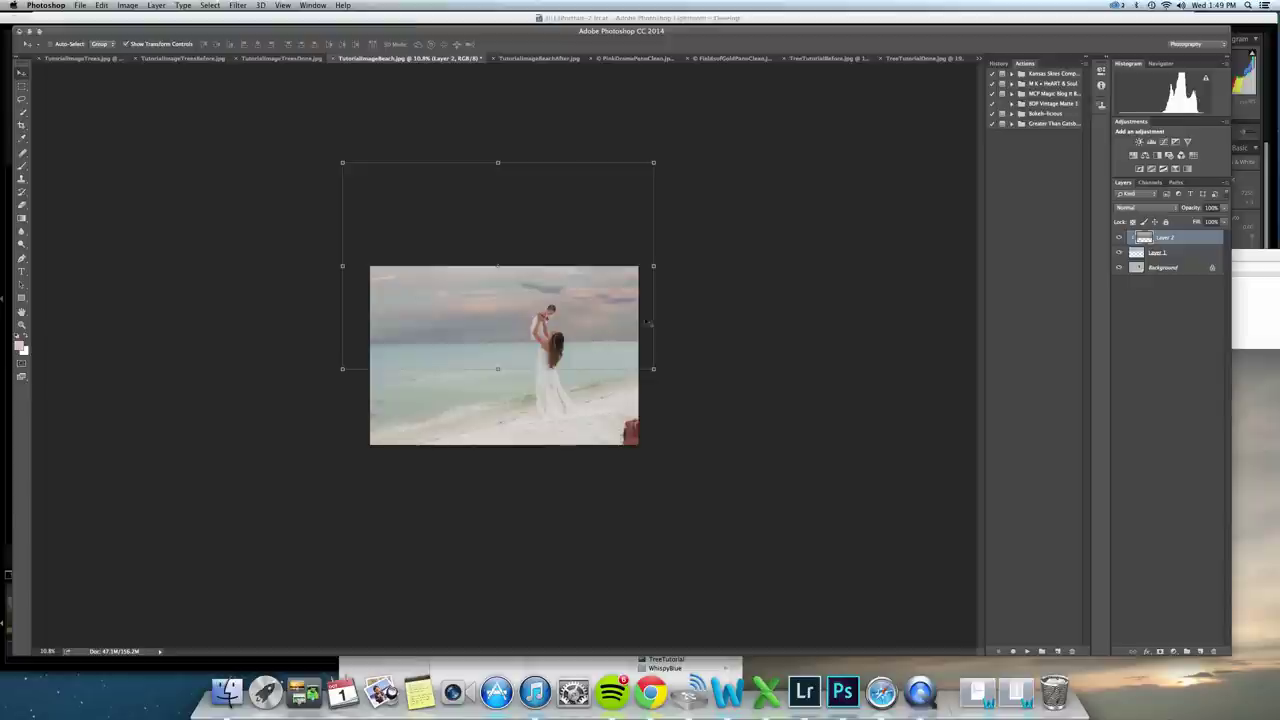
{"action": "left_click_drag", "start_coordinate": [497, 161], "coordinate": [499, 183]}
{"action": "left_click", "coordinate": [493, 44]}
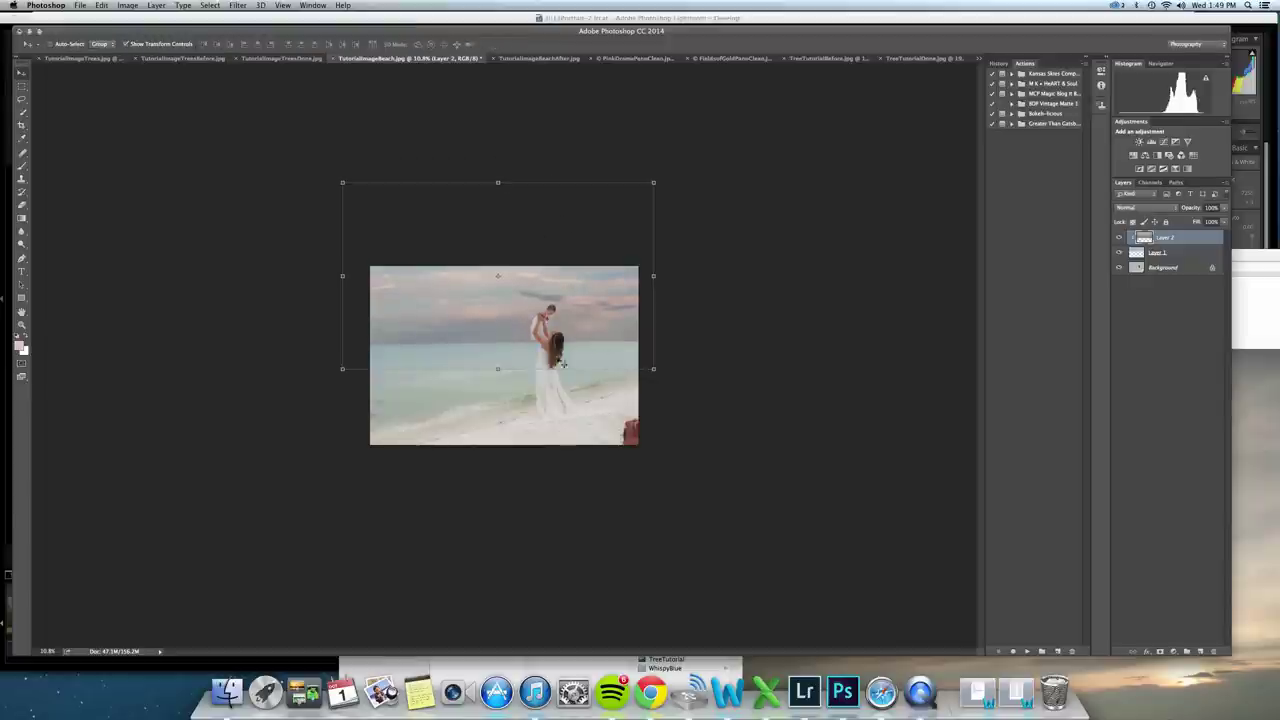
Blend the new sky into the horizon on a layer mask with a black brush at 10% opacity, and merge the visible layers.
{"action": "left_click", "coordinate": [1160, 651]}
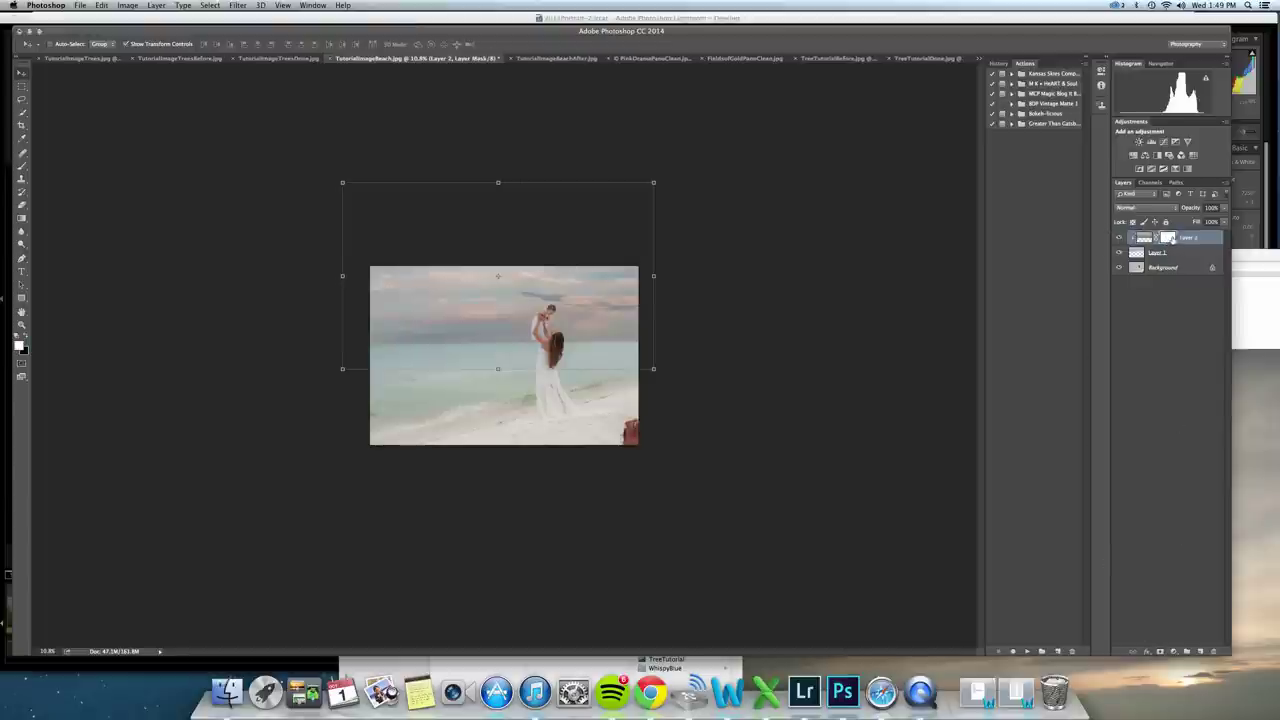
{"action": "left_click", "coordinate": [27, 336]}
{"action": "key", "text": "b"}
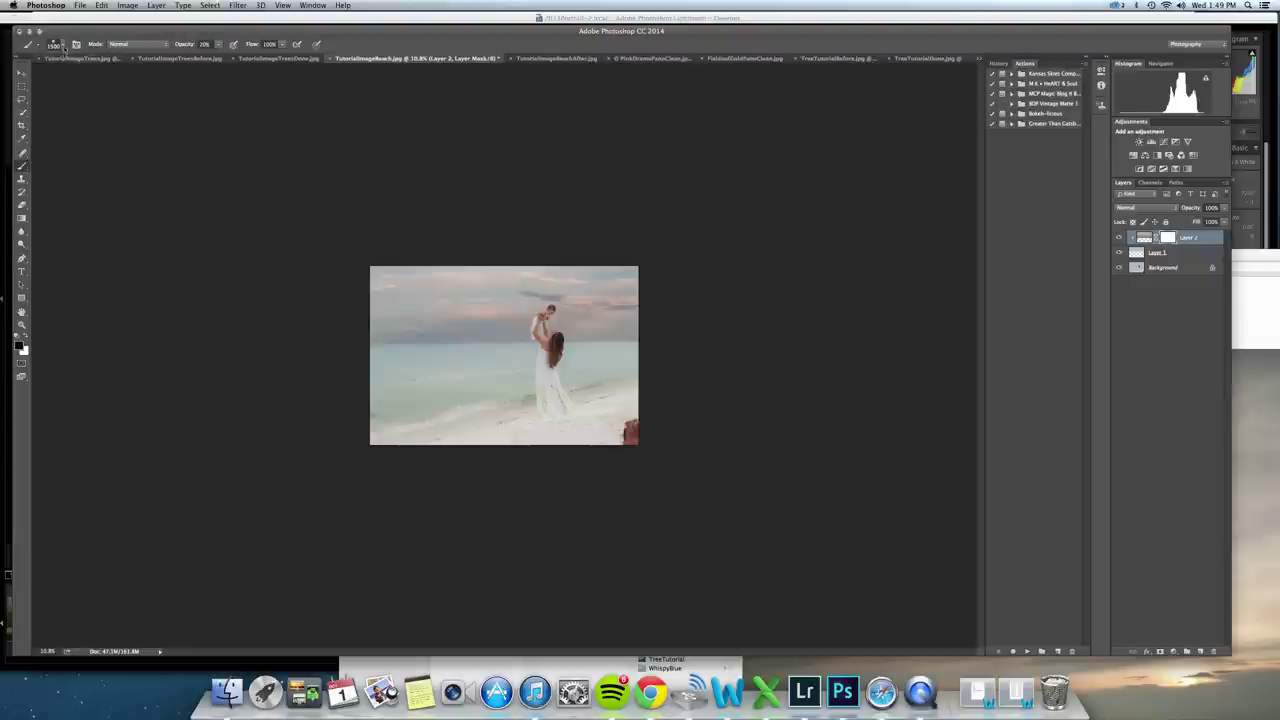
{"action": "left_click", "coordinate": [62, 46]}
{"action": "left_click", "coordinate": [218, 46]}
{"action": "key", "text": "1"}
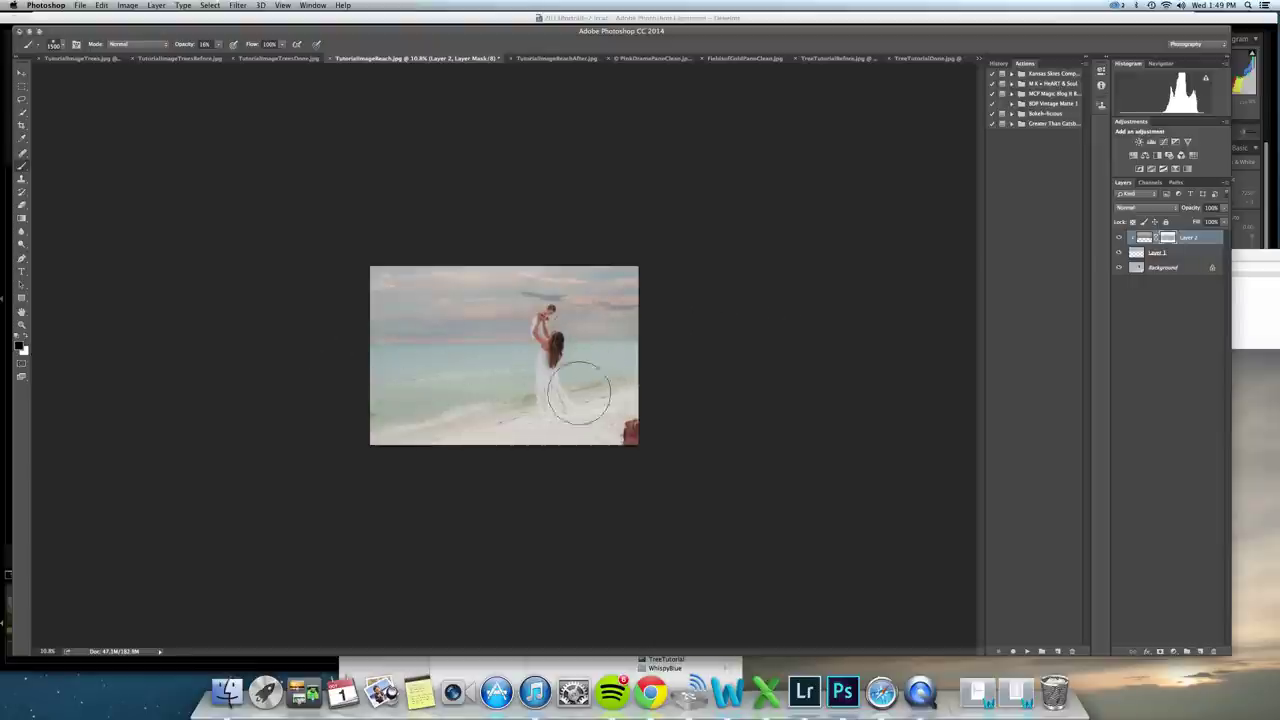
{"action": "key", "text": "super+shift+e"}
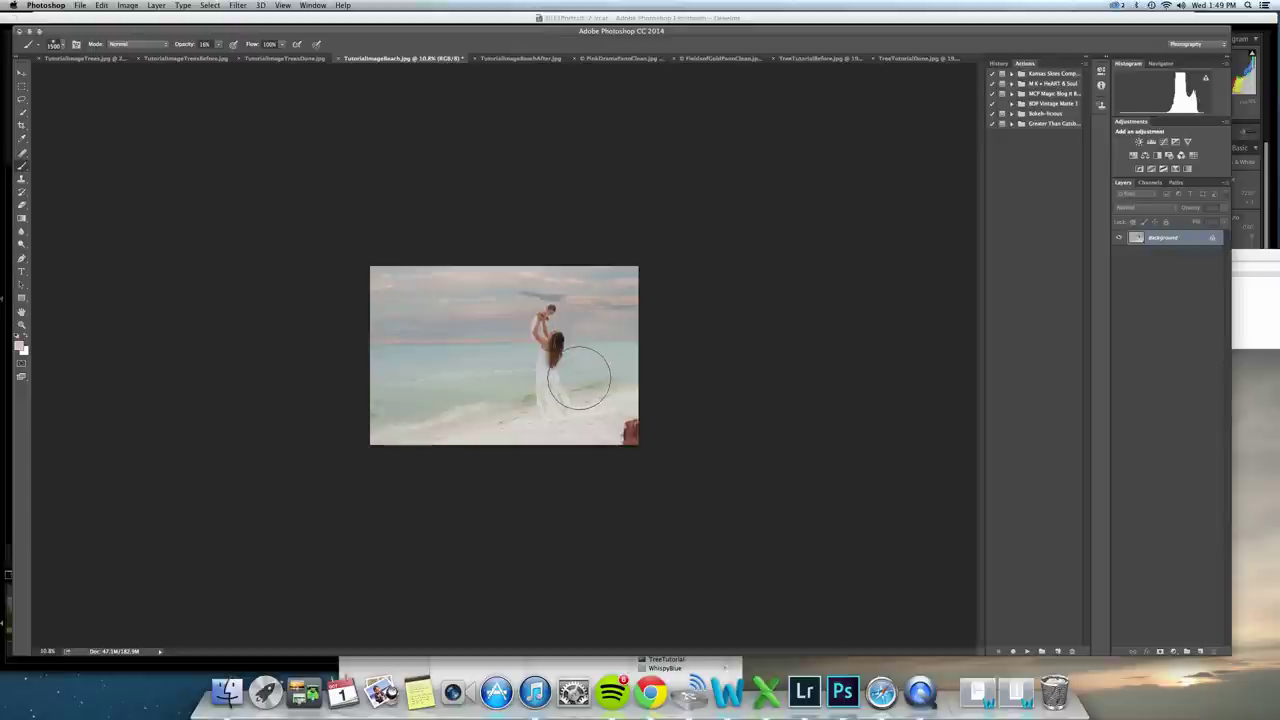
Undo the layer merge in the beach image to bring back its separate sky layers.
{"action": "key", "text": "z"}
{"action": "left_click_drag", "start_coordinate": [566, 363], "coordinate": [583, 343]}
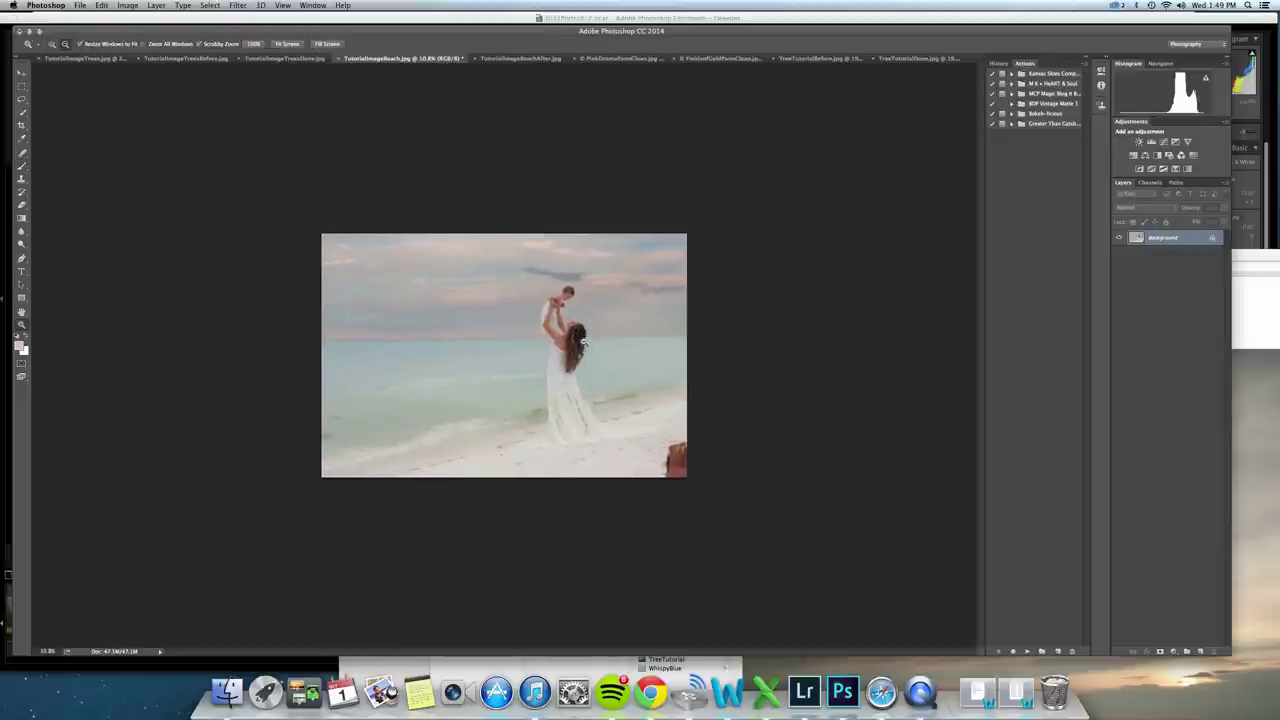
{"action": "key", "text": "super+z"}
Soften the masked sky layer's clouds with a low-radius Gaussian Blur applied to the layer image.
{"action": "left_click", "coordinate": [1148, 239]}
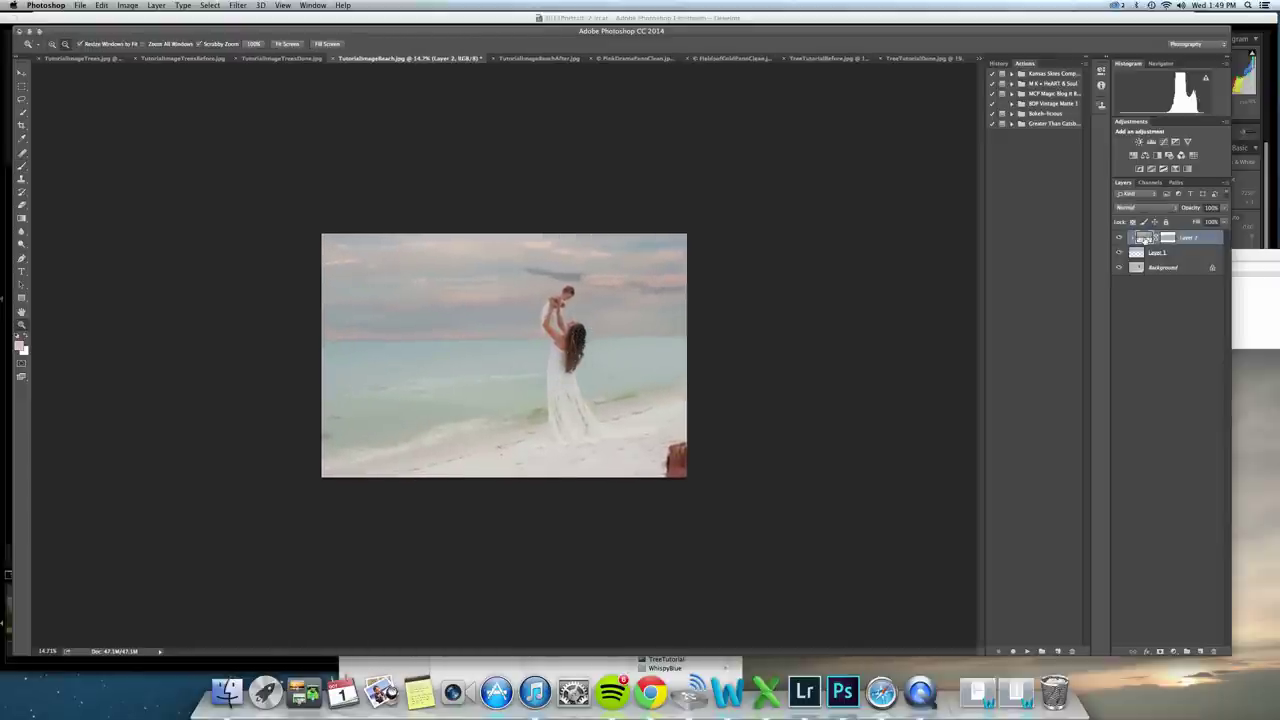
{"action": "left_click", "coordinate": [237, 5]}
{"action": "mouse_move", "coordinate": [256, 125]}
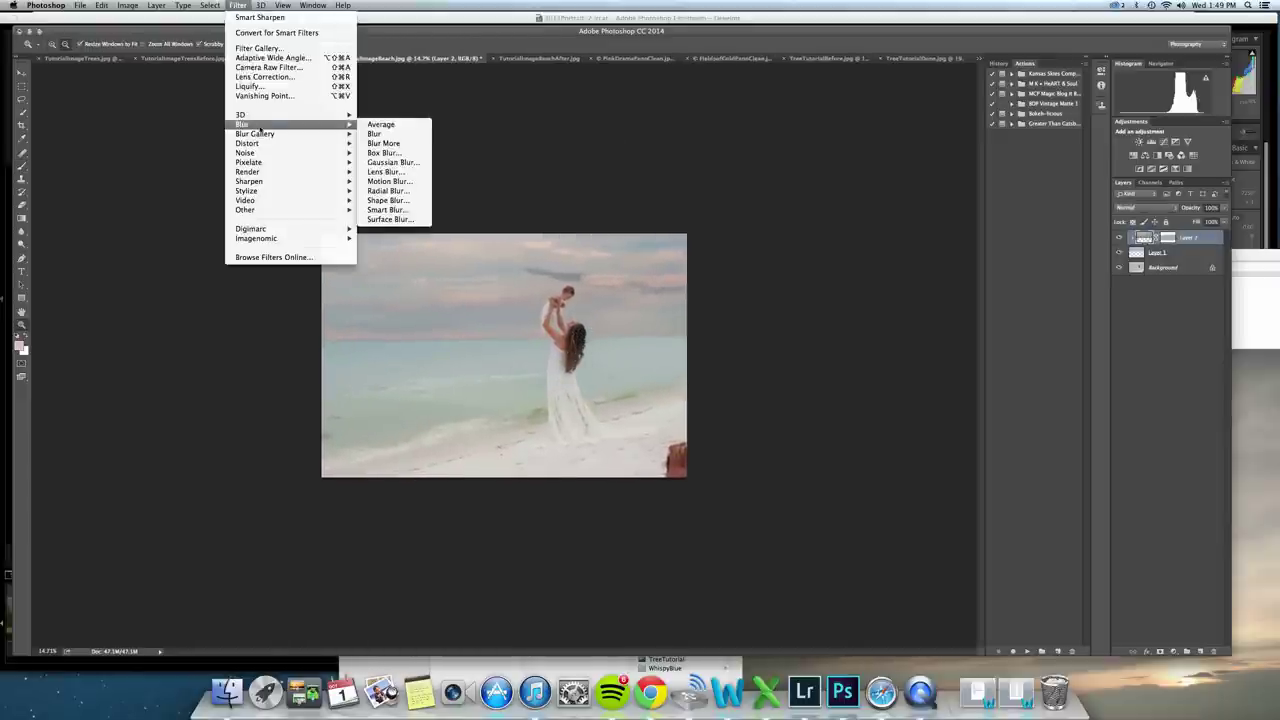
{"action": "left_click", "coordinate": [516, 148]}
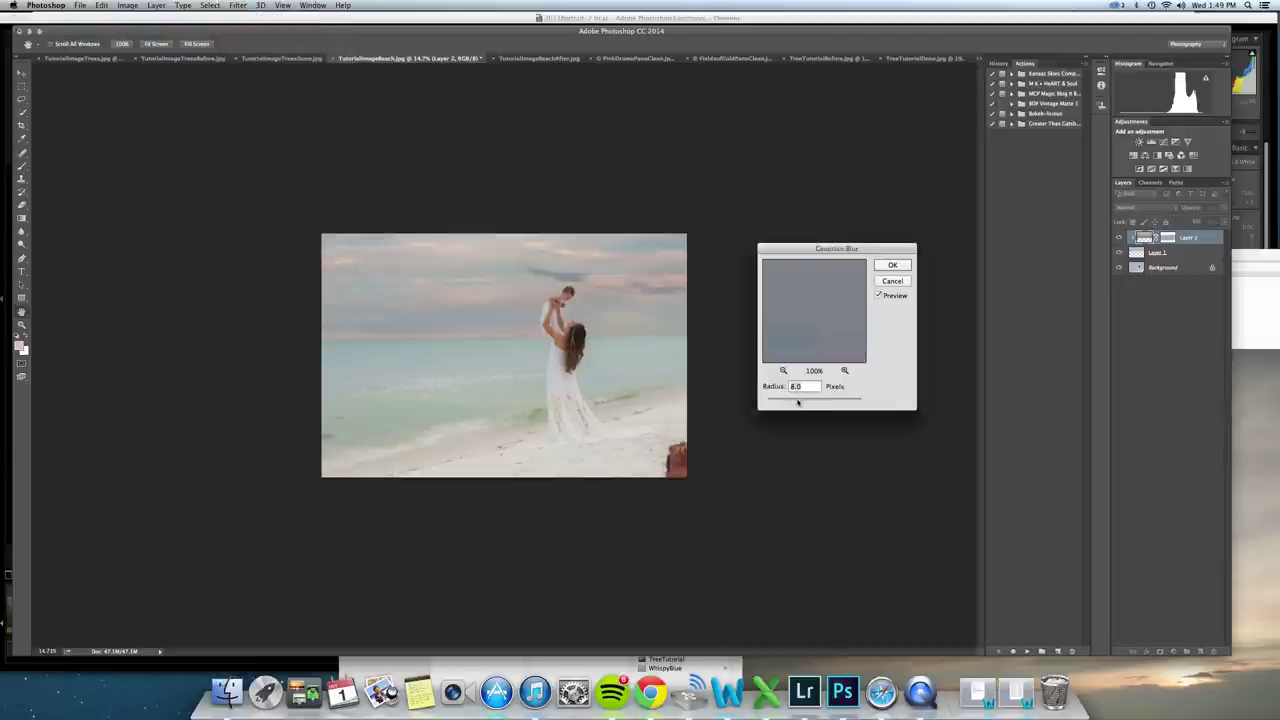
{"action": "left_click_drag", "start_coordinate": [797, 402], "coordinate": [779, 402]}
{"action": "left_click", "coordinate": [892, 265]}
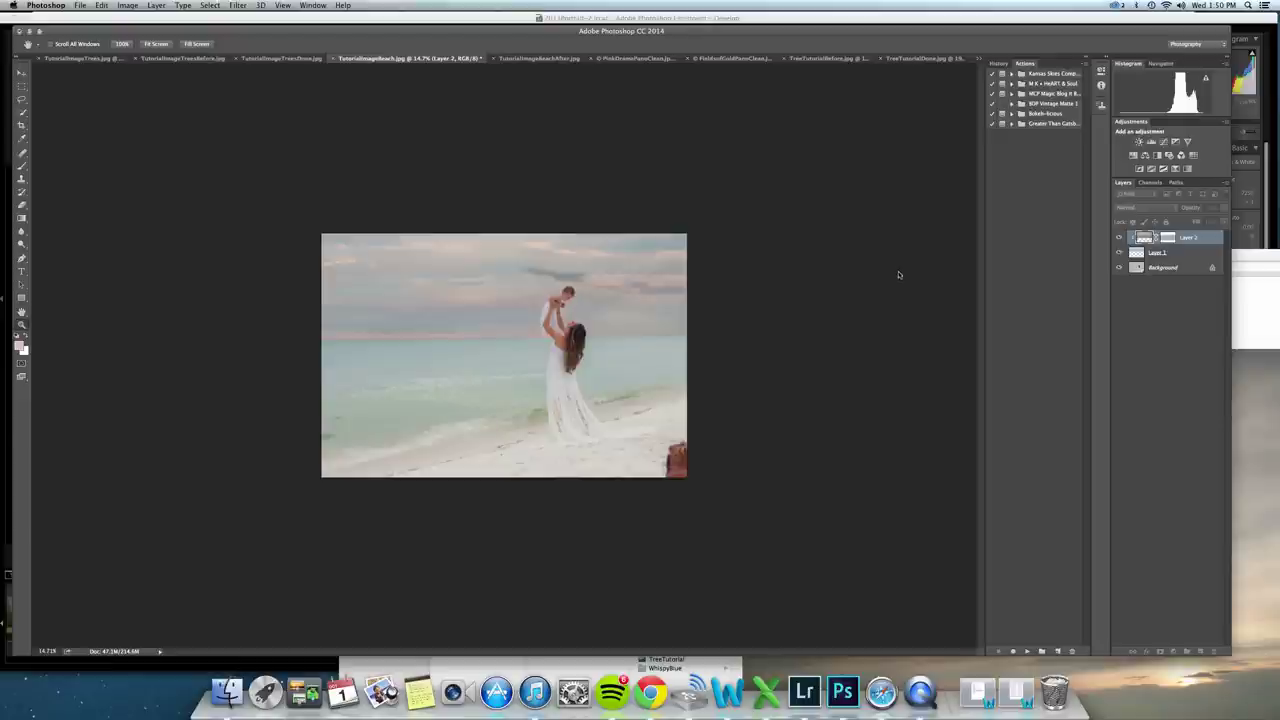
Compare the blended sky with the finished version in TutorialImageBeachAfter.jpg at a similar zoom, and return to the working image.
{"action": "key", "text": "z"}
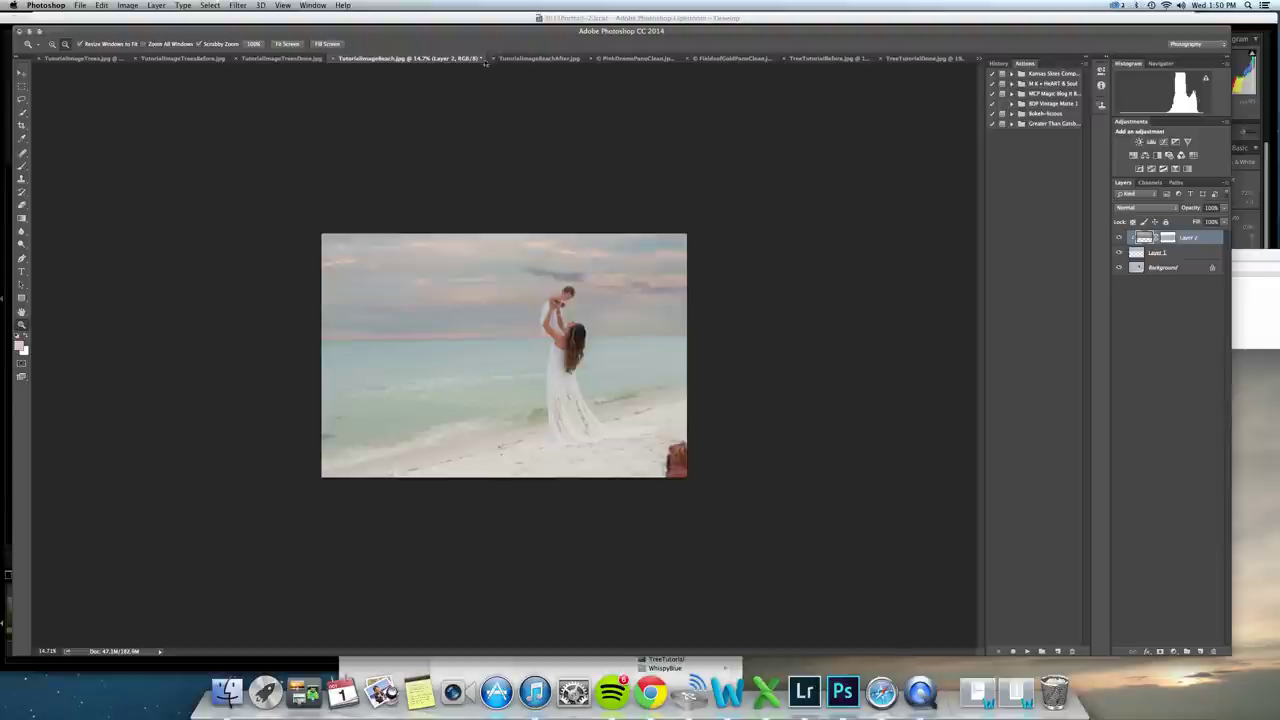
{"action": "left_click", "coordinate": [518, 59]}
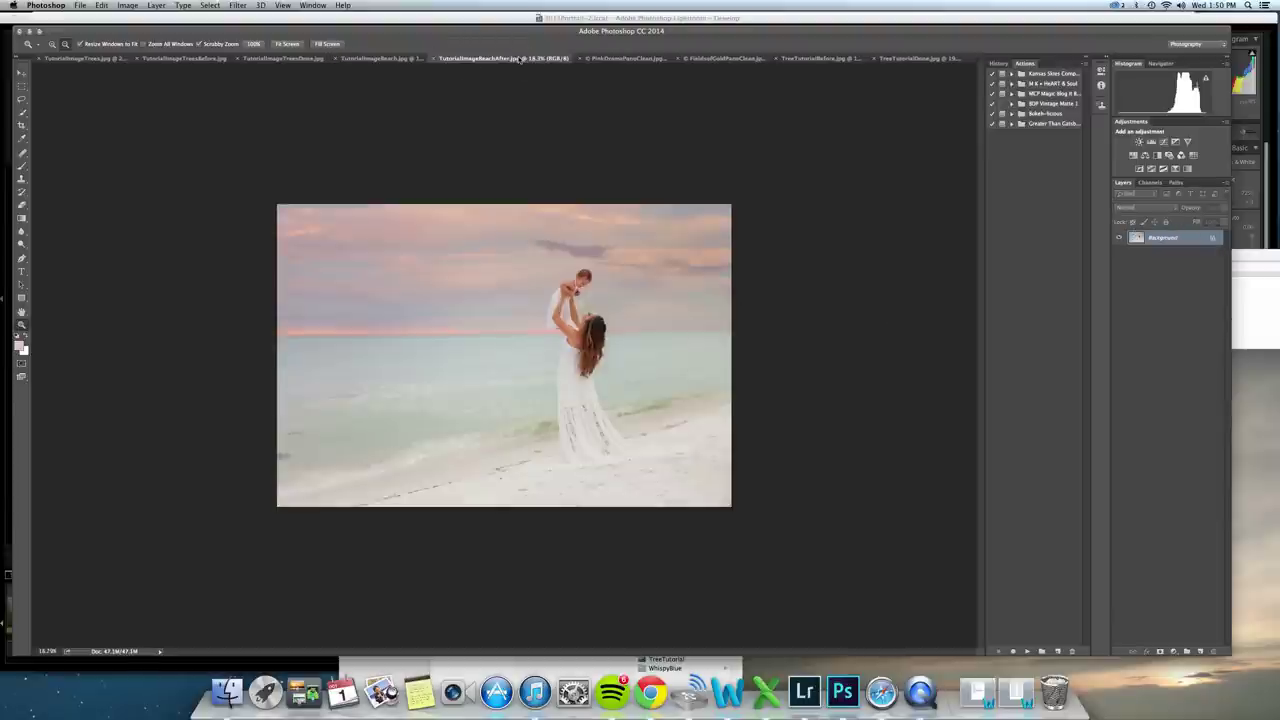
{"action": "left_click_drag", "start_coordinate": [556, 263], "coordinate": [541, 279]}
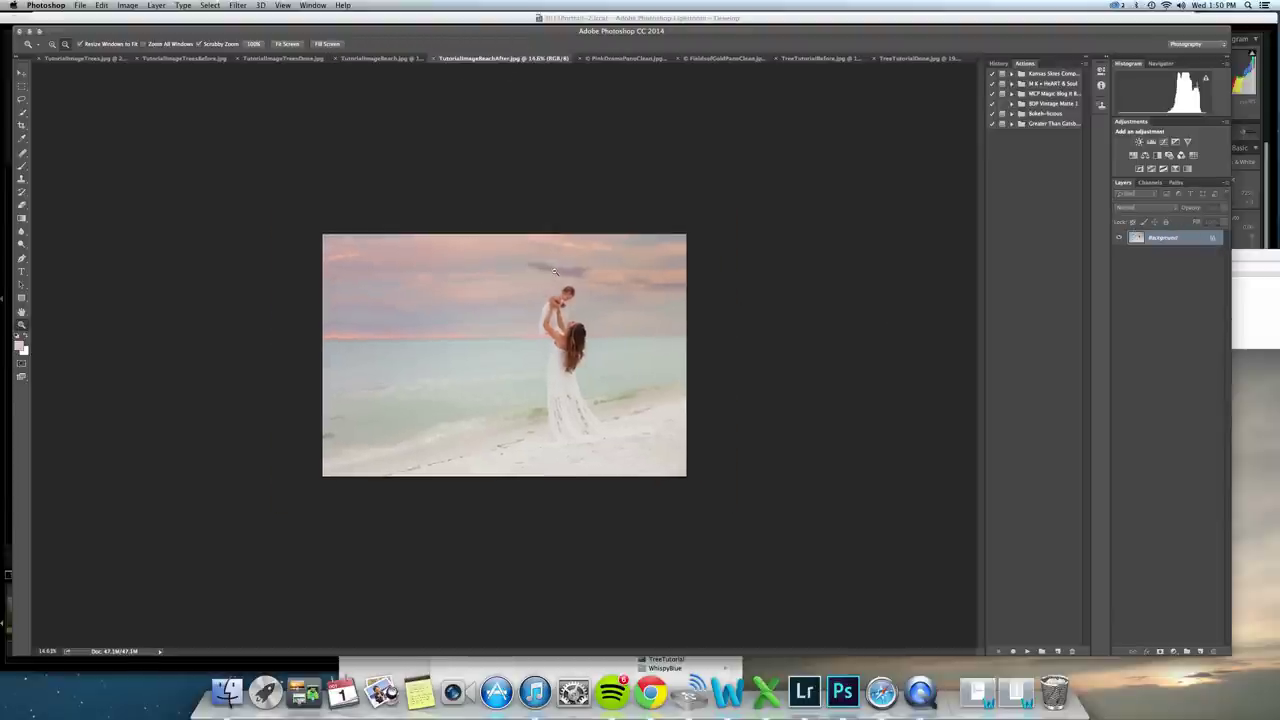
{"action": "left_click", "coordinate": [410, 59]}
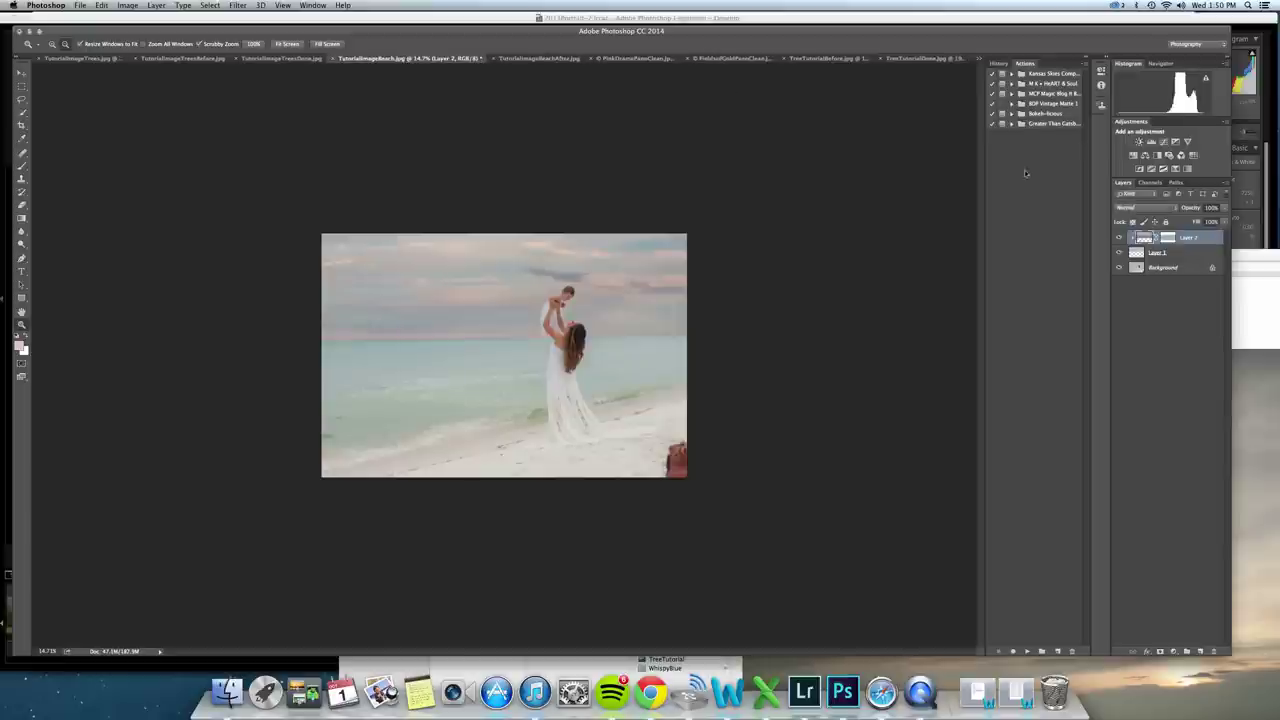
Delete both sky layers from the beach image and compare its original sky with the finished version.
{"action": "left_click", "coordinate": [1172, 257], "text": "shift"}
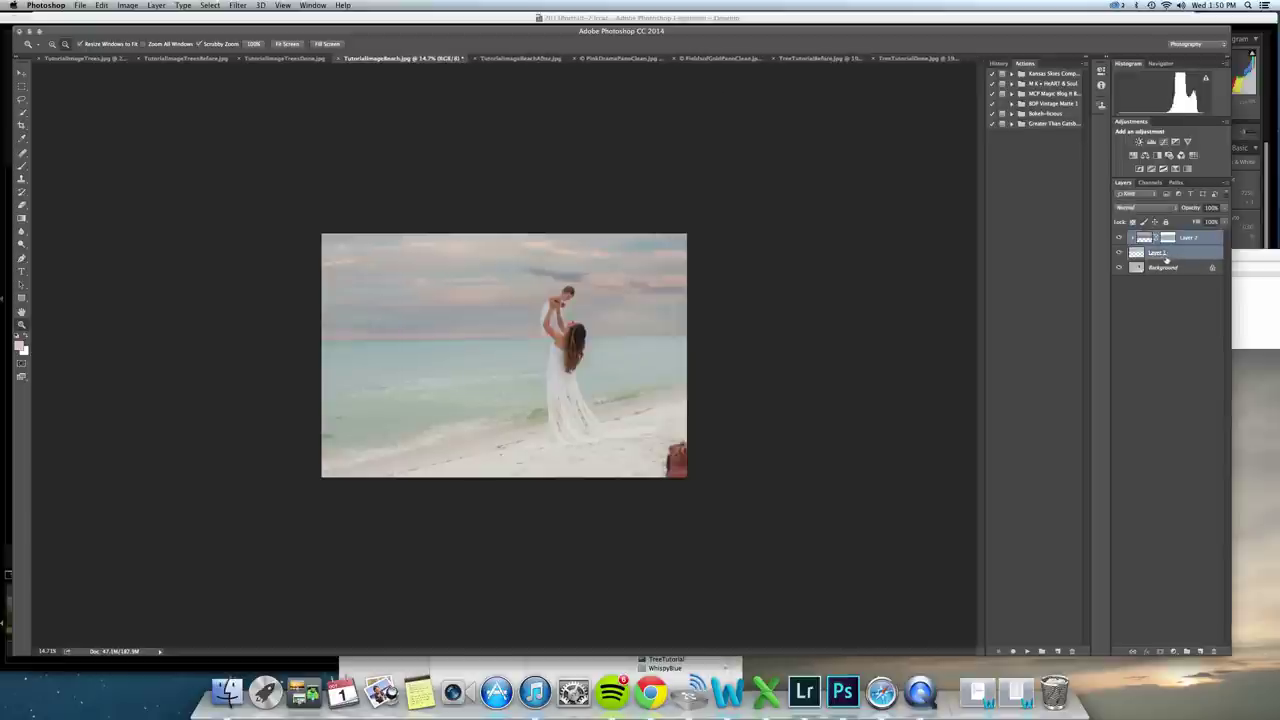
{"action": "key", "text": "Delete"}
{"action": "left_click", "coordinate": [531, 61]}
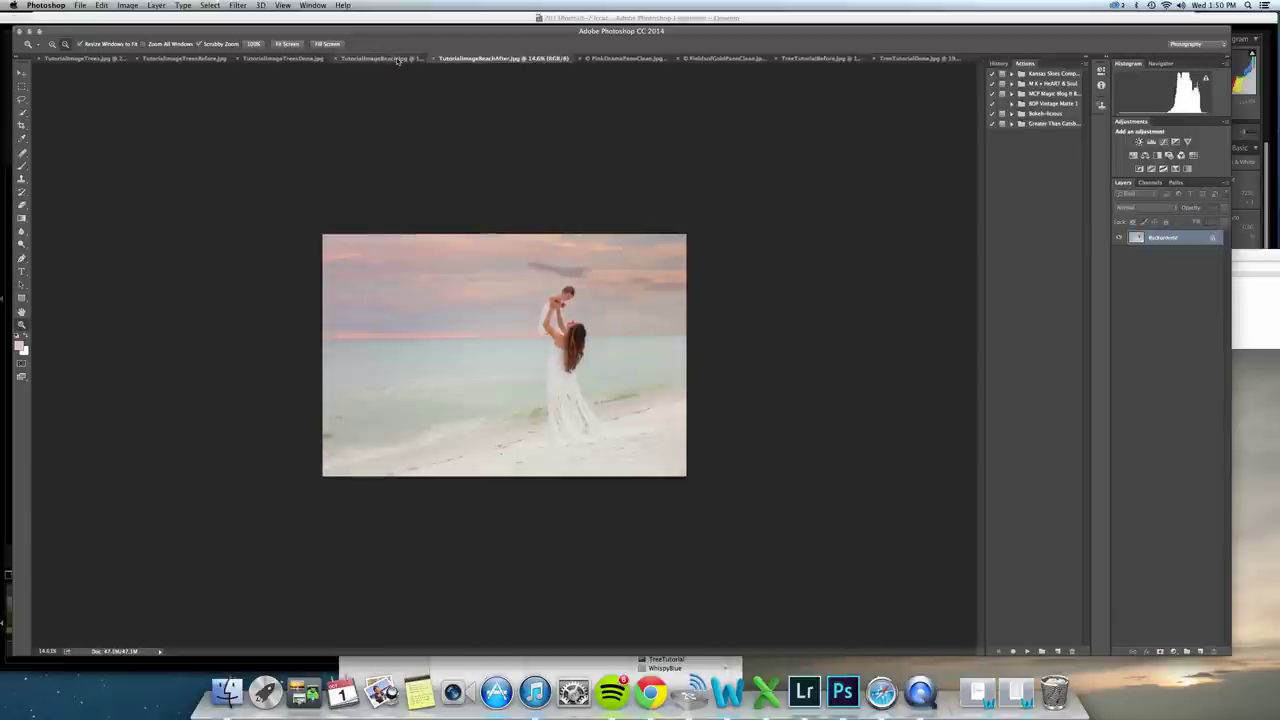
{"action": "left_click", "coordinate": [397, 60]}
Close the working beach image without saving and close the finished beach version as well.
{"action": "key", "text": "super+w"}
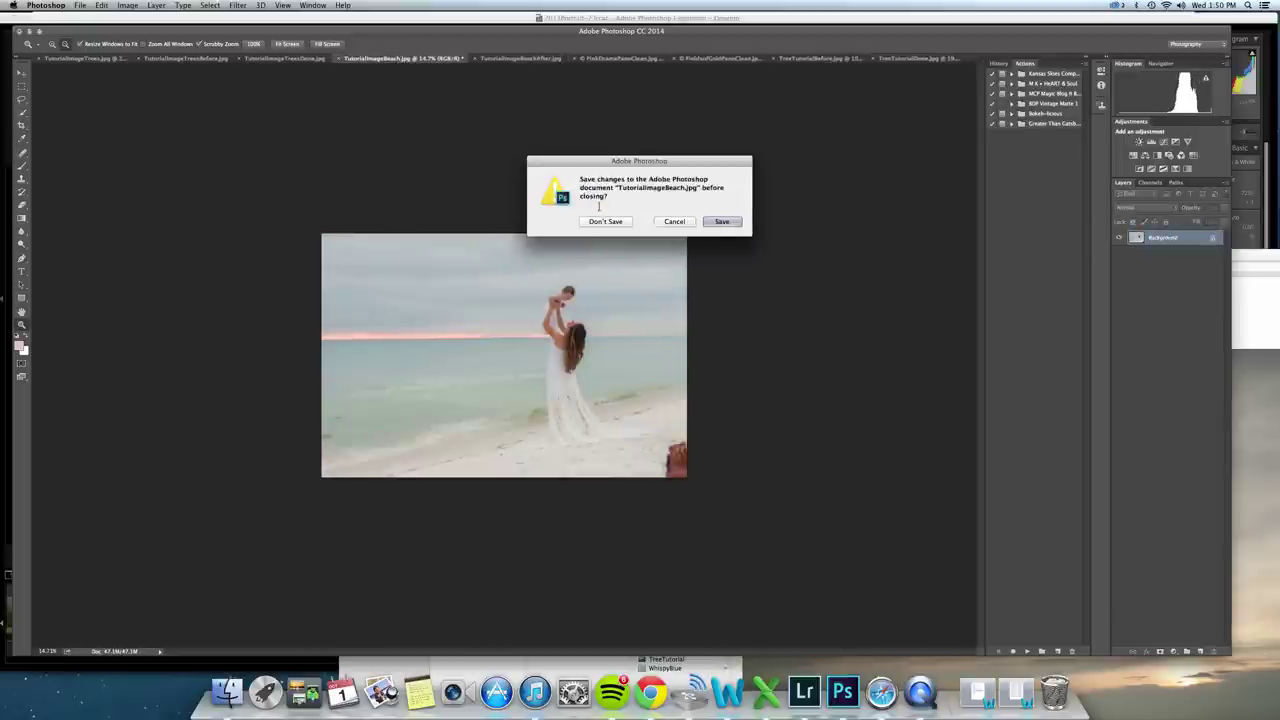
{"action": "key", "text": "super+d"}
{"action": "key", "text": "super+w"}
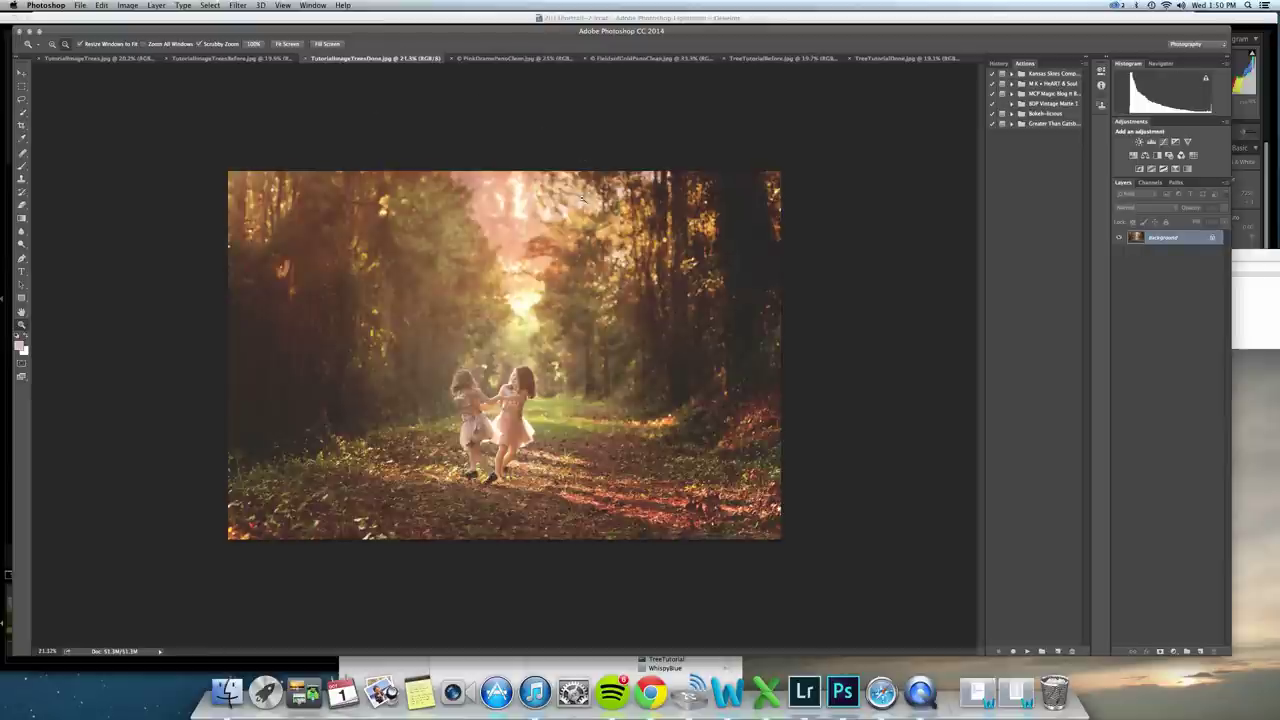
Compare the unedited, before and done versions of the forest photo, and return to TutorialImageTreesBefore.jpg.
{"action": "left_click", "coordinate": [143, 60]}
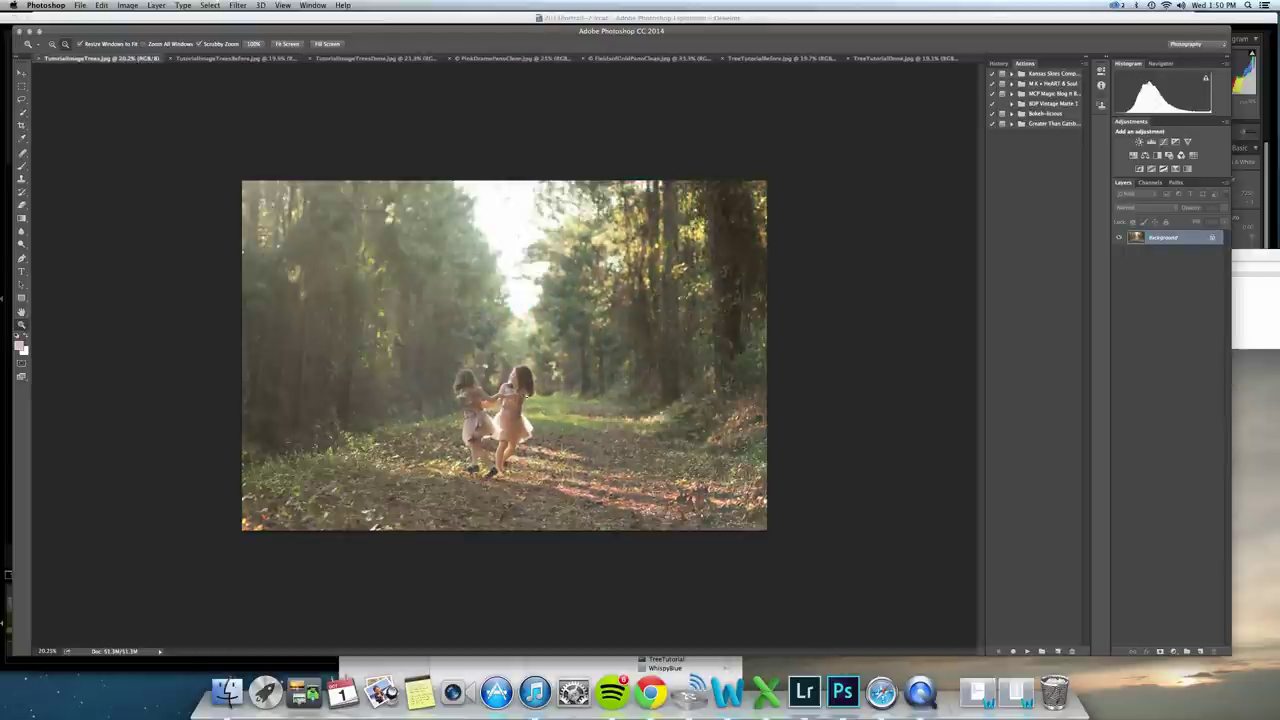
{"action": "left_click", "coordinate": [279, 60]}
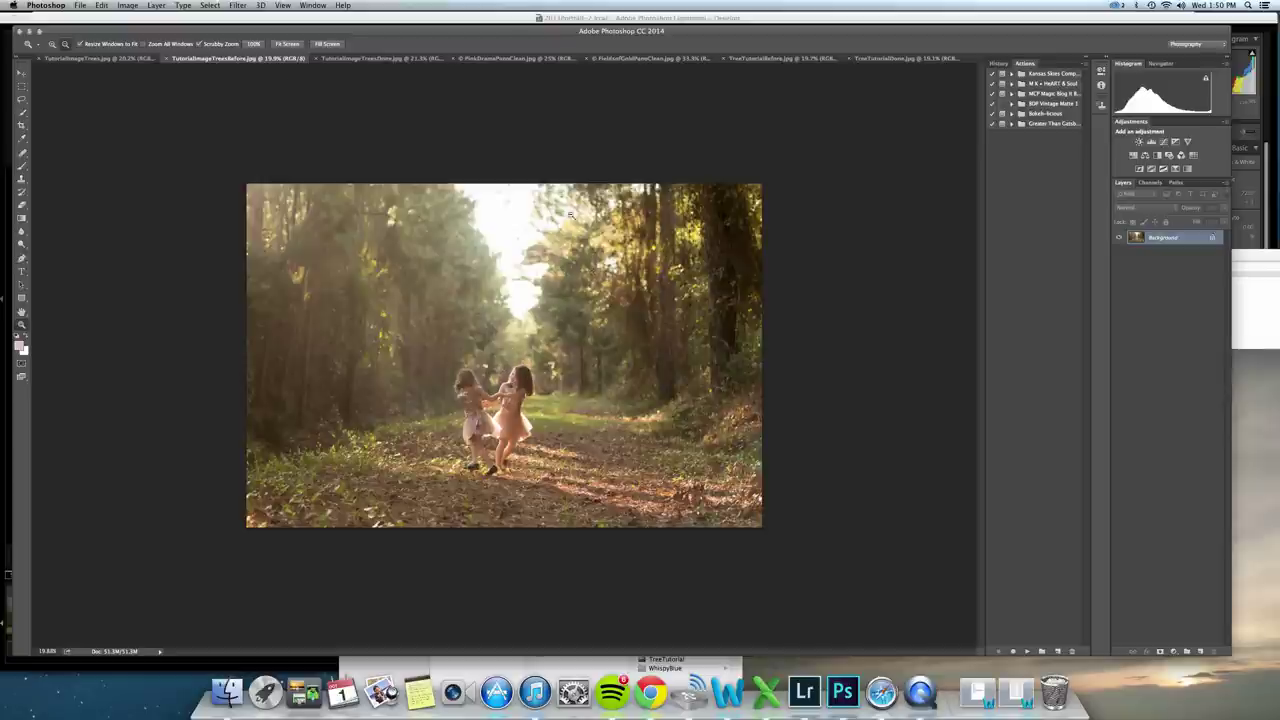
{"action": "left_click", "coordinate": [420, 59]}
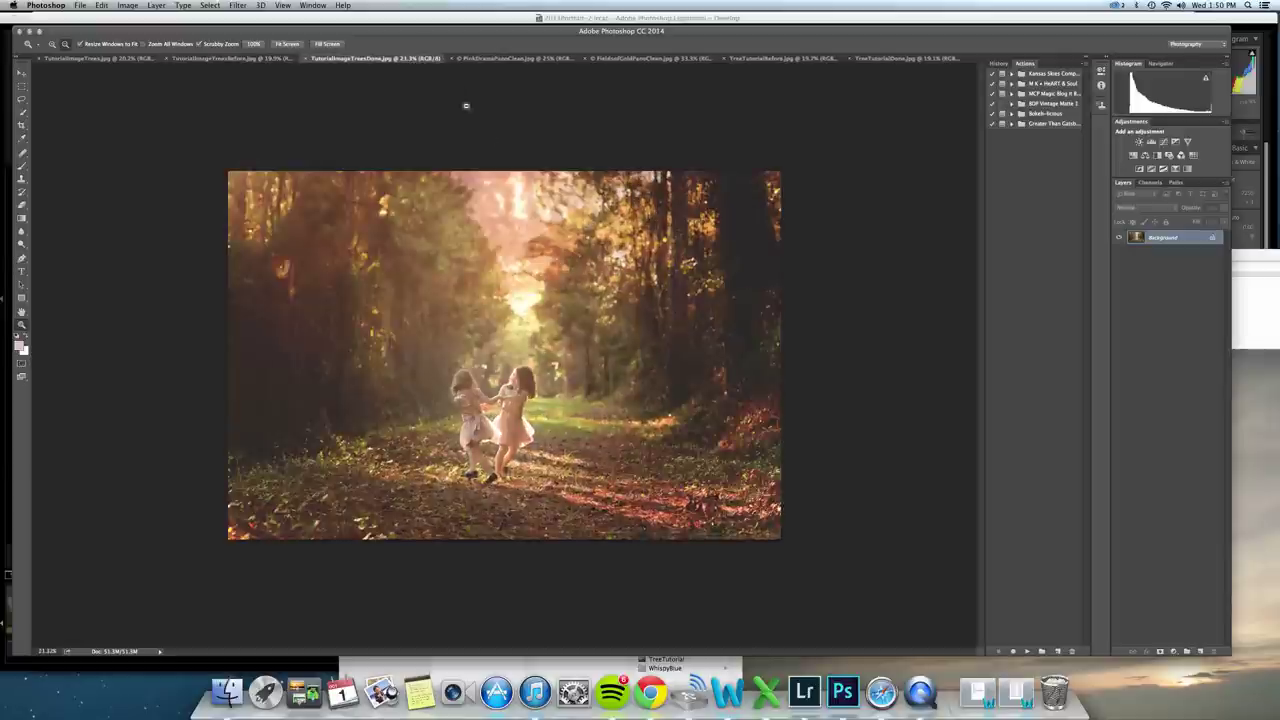
{"action": "left_click", "coordinate": [275, 59]}
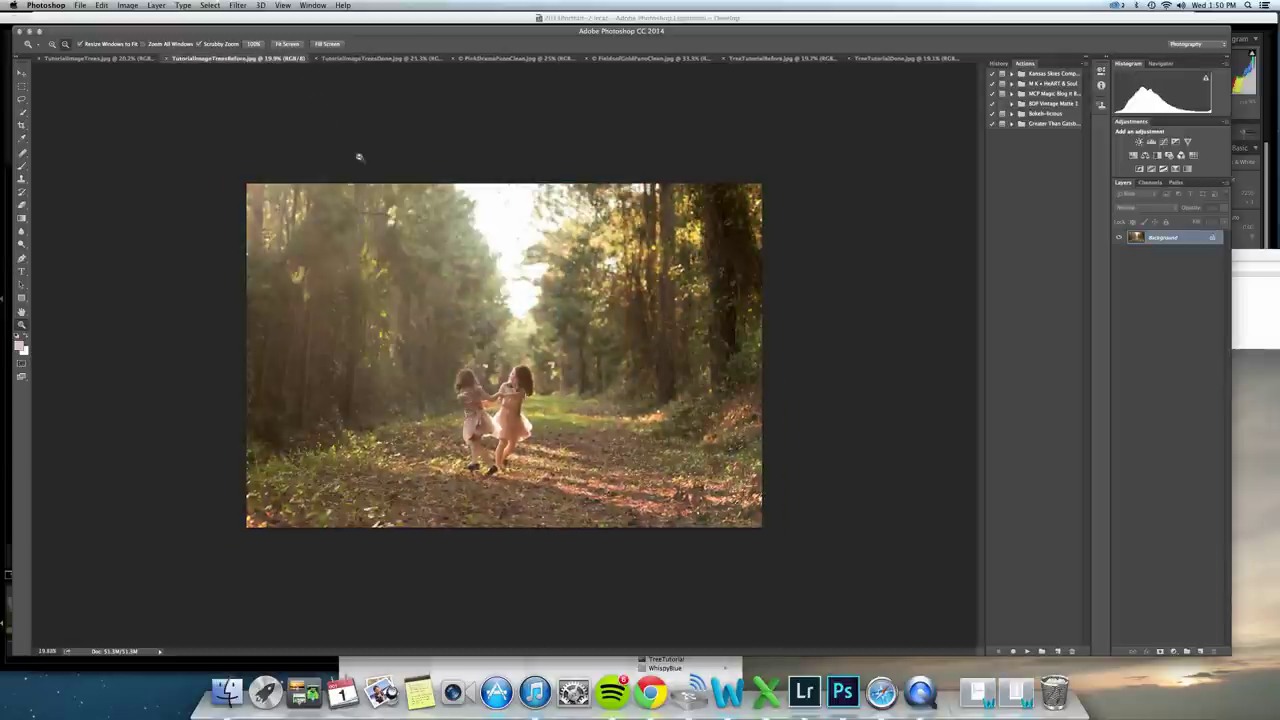
Select the bright sky opening and the surrounding treetops in the forest photo with the Quick Selection tool.
{"action": "key", "text": "w"}
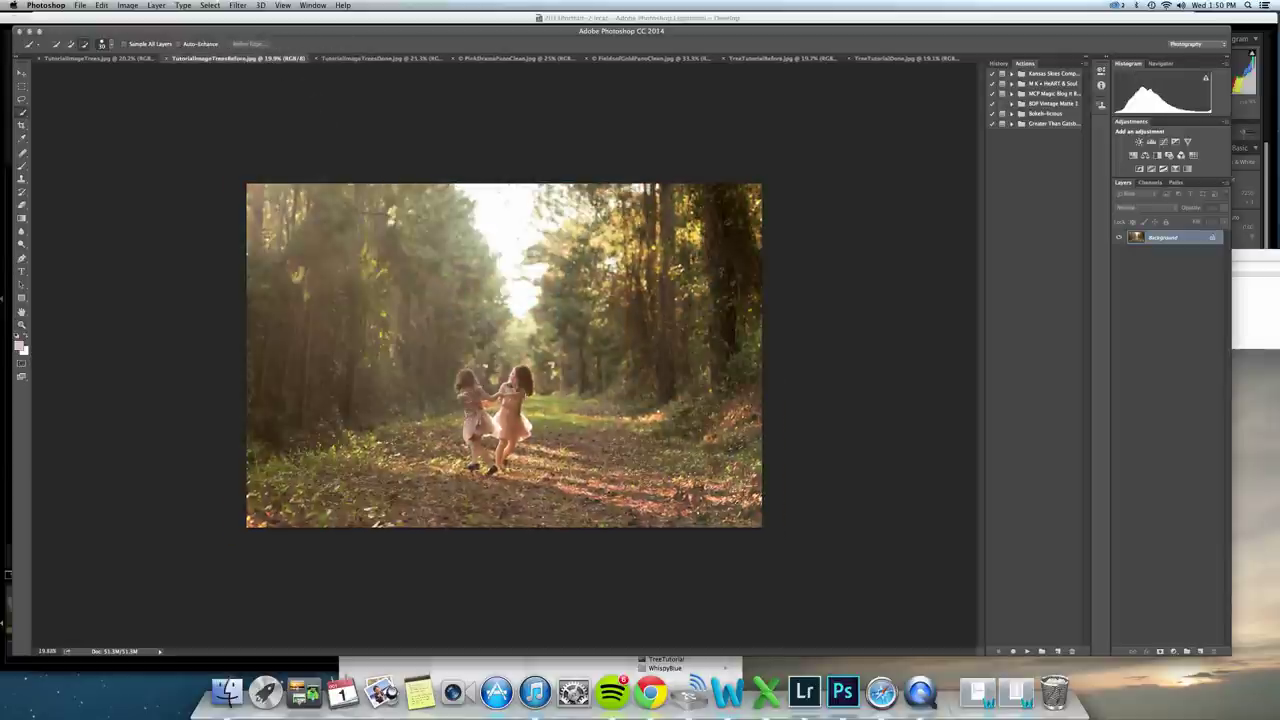
{"action": "mouse_move", "coordinate": [447, 183]}
{"action": "left_mouse_down"}
{"action": "mouse_move", "coordinate": [521, 321]}
{"action": "mouse_move", "coordinate": [576, 193]}
{"action": "mouse_move", "coordinate": [640, 191]}
{"action": "mouse_move", "coordinate": [599, 319]}
{"action": "mouse_move", "coordinate": [587, 291]}
{"action": "mouse_move", "coordinate": [541, 310]}
{"action": "left_mouse_up"}
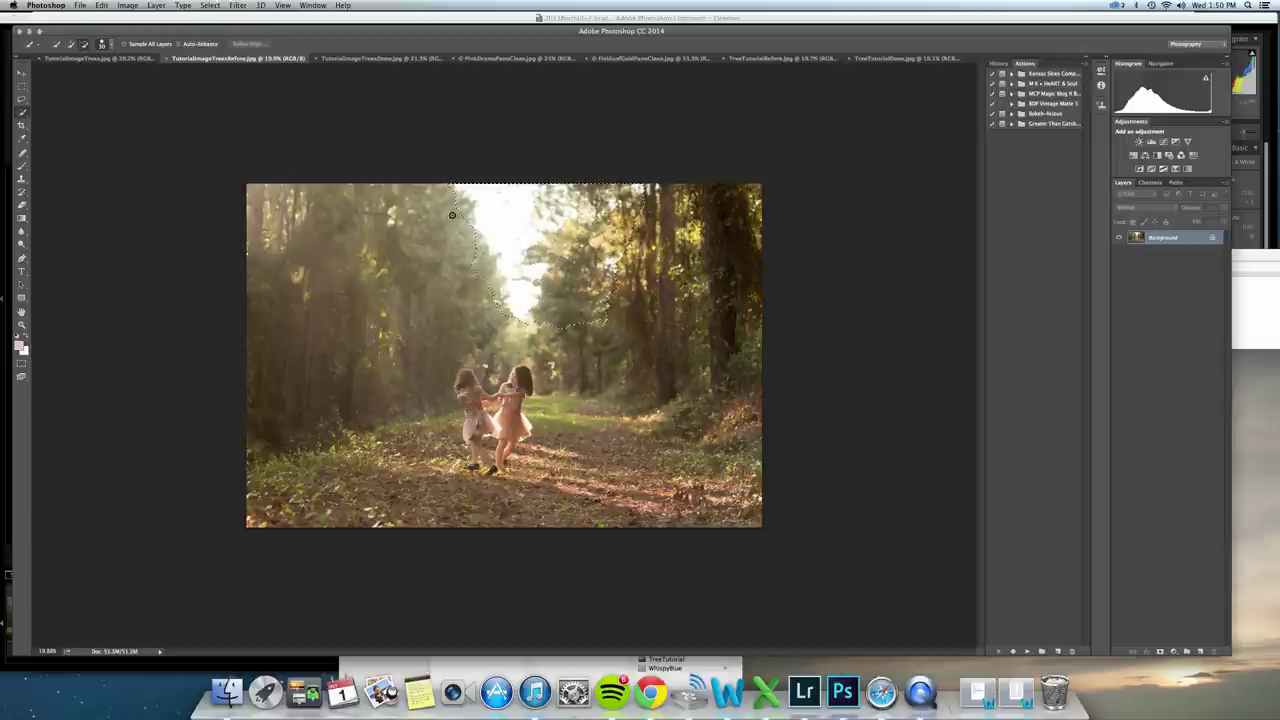
{"action": "mouse_move", "coordinate": [452, 215]}
{"action": "left_mouse_down"}
{"action": "mouse_move", "coordinate": [434, 190]}
{"action": "mouse_move", "coordinate": [508, 324]}
{"action": "mouse_move", "coordinate": [536, 328]}
{"action": "mouse_move", "coordinate": [616, 267]}
{"action": "mouse_move", "coordinate": [660, 210]}
{"action": "mouse_move", "coordinate": [639, 286]}
{"action": "mouse_move", "coordinate": [648, 264]}
{"action": "left_mouse_up"}
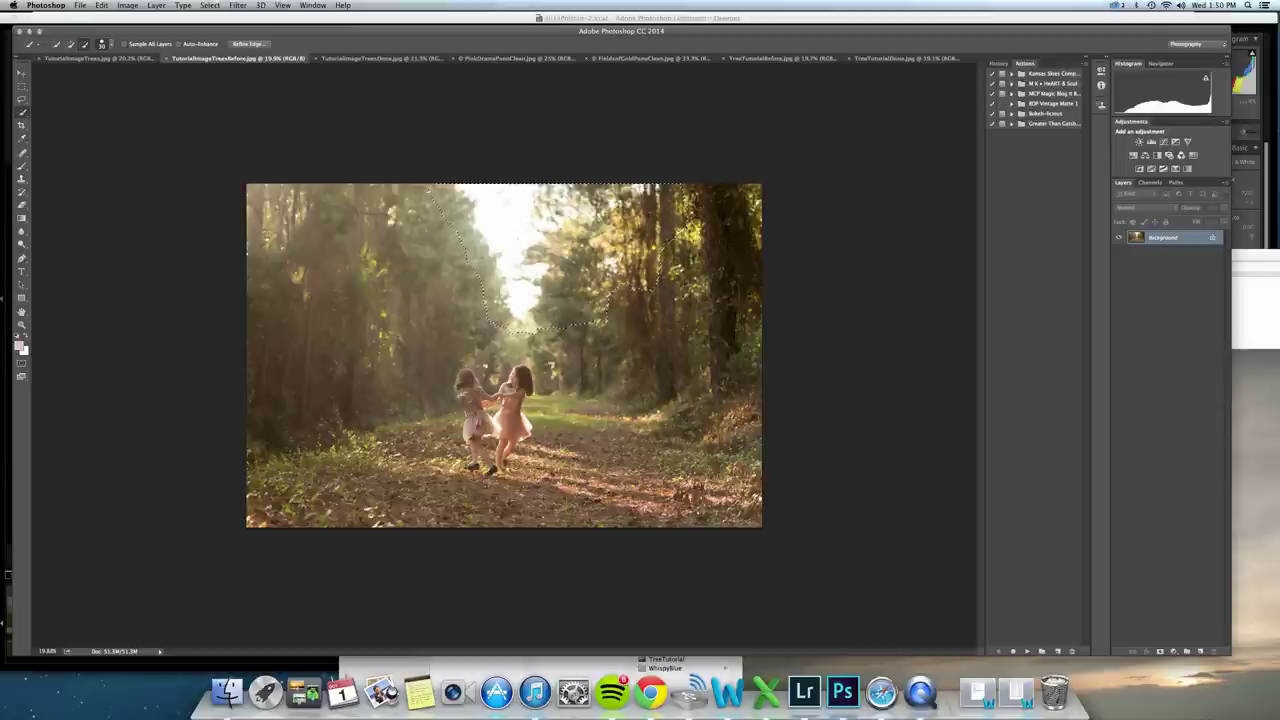
Feather the sky and treetop selection and copy it to a new layer.
{"action": "left_click", "coordinate": [210, 5]}
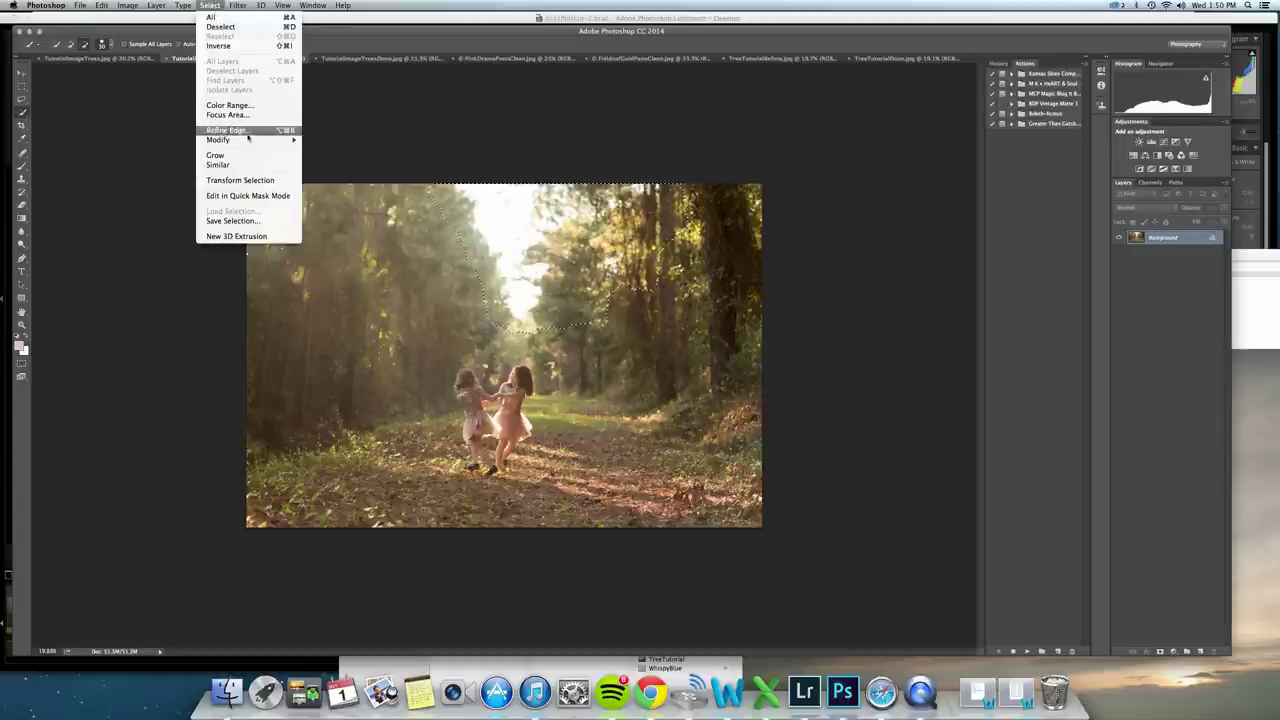
{"action": "mouse_move", "coordinate": [250, 139]}
{"action": "left_click", "coordinate": [340, 173]}
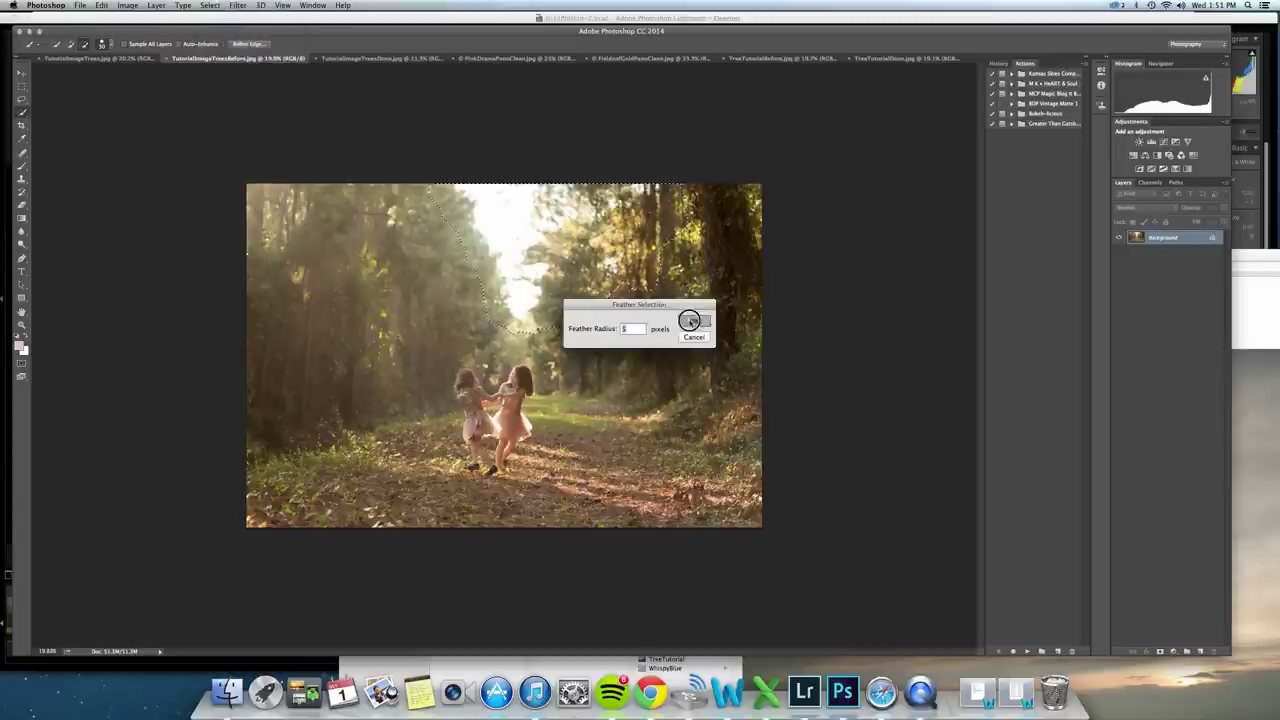
{"action": "left_click", "coordinate": [690, 320]}
{"action": "key", "text": "super+j"}
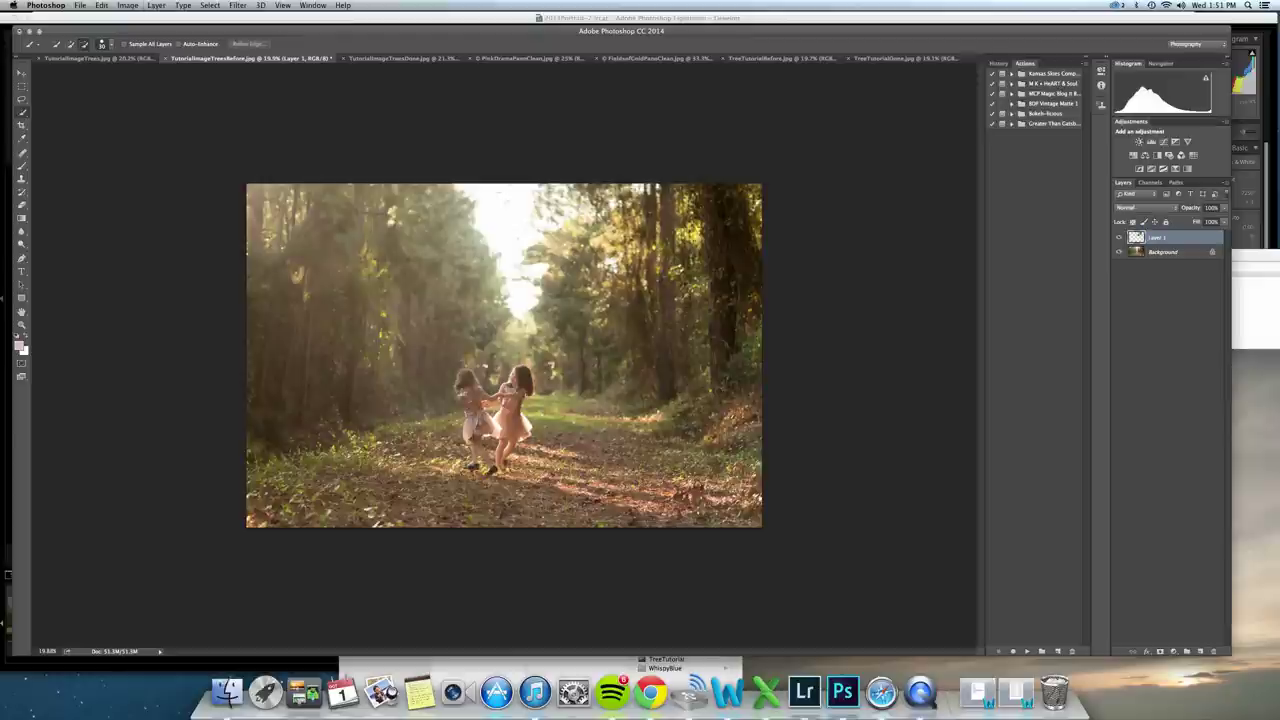
Bring the open pink cloud panorama into the forest photo and position it across the full width of the upper part.
{"action": "key", "text": "v"}
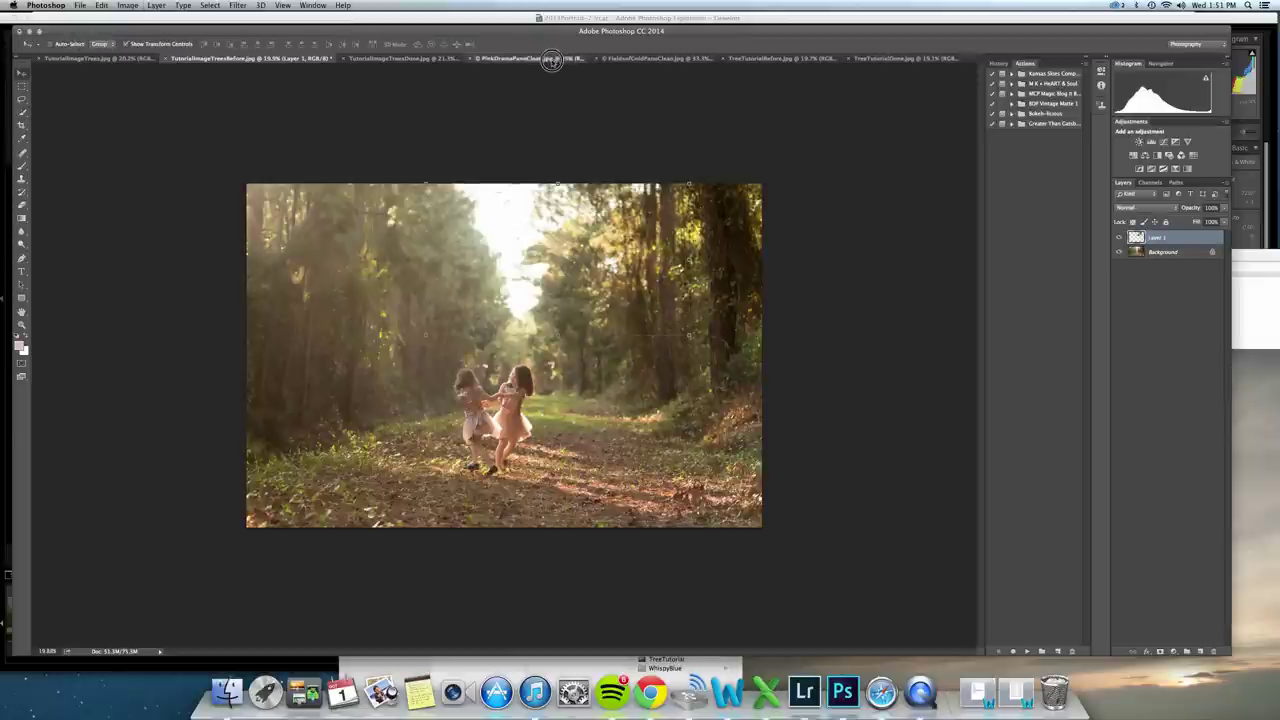
{"action": "left_click_drag", "start_coordinate": [551, 58], "coordinate": [615, 155]}
{"action": "left_click_drag", "start_coordinate": [603, 218], "coordinate": [414, 240]}
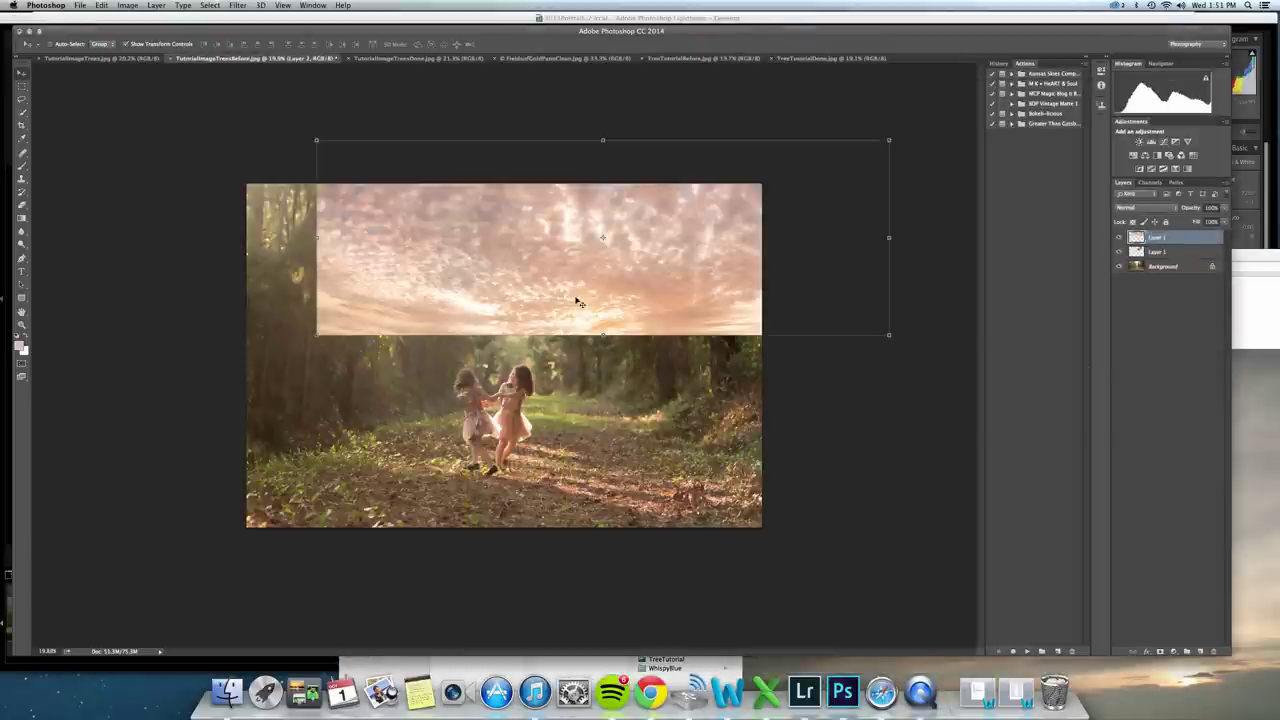
{"action": "left_click_drag", "start_coordinate": [623, 287], "coordinate": [546, 283]}
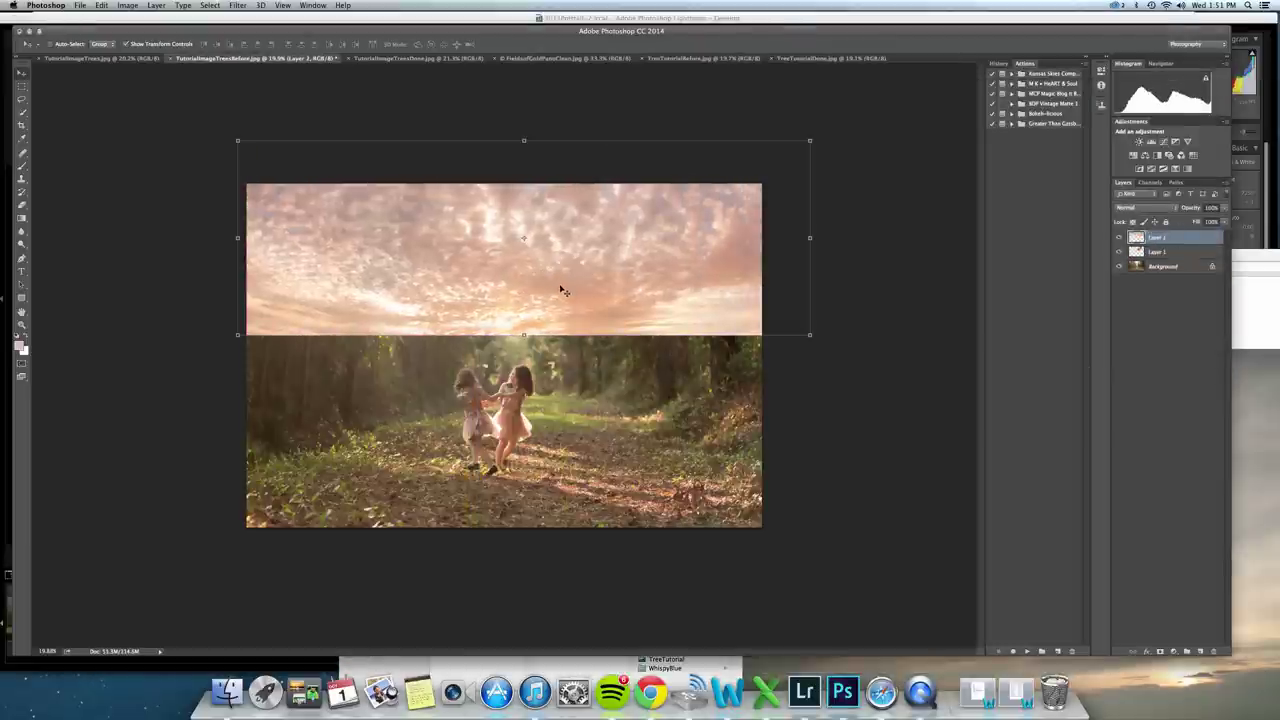
Clip the pink cloud layer to the copied sky layer and shift it slightly left and up.
{"action": "right_click", "coordinate": [1150, 247]}
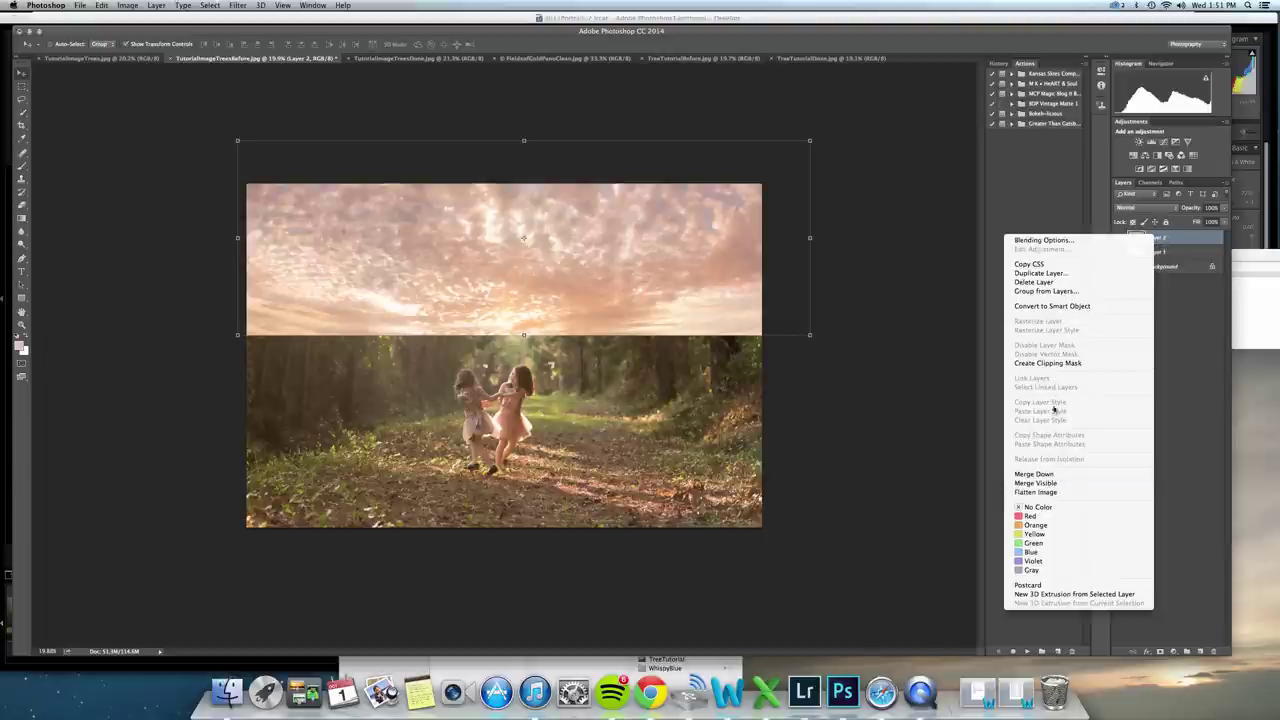
{"action": "left_click", "coordinate": [1048, 363]}
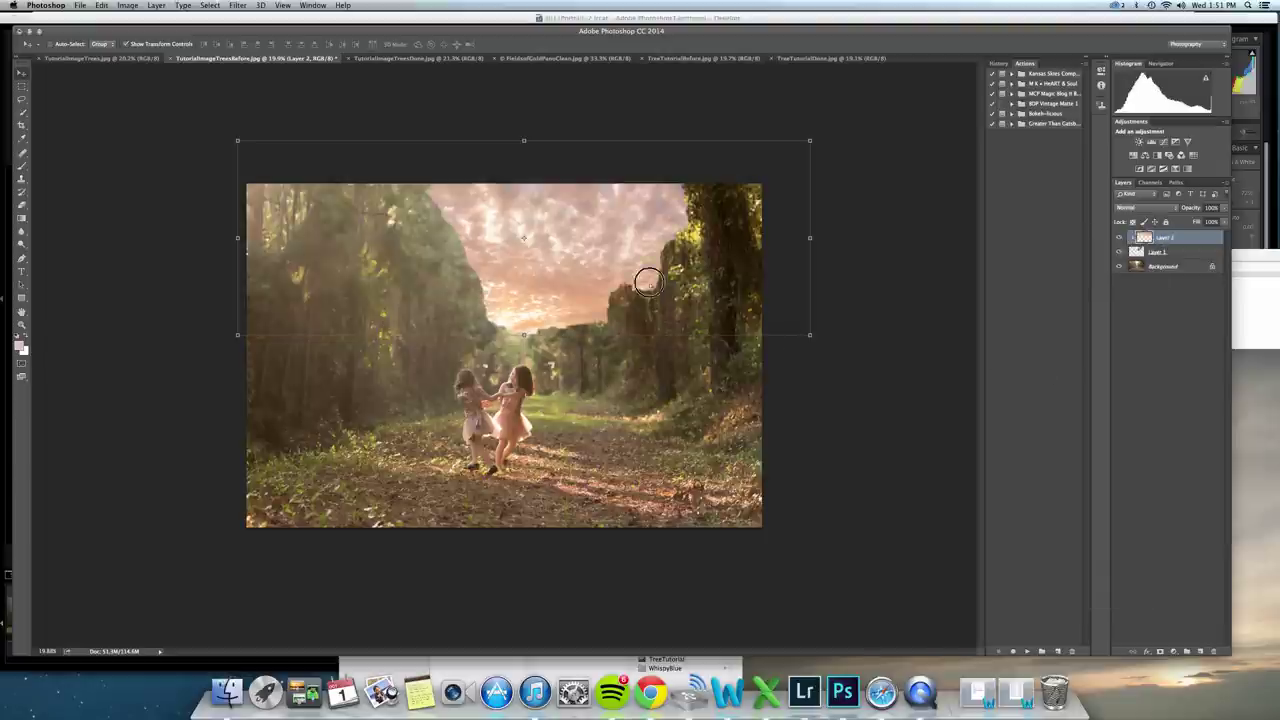
{"action": "mouse_move", "coordinate": [640, 281]}
{"action": "left_mouse_down"}
{"action": "mouse_move", "coordinate": [618, 262]}
{"action": "mouse_move", "coordinate": [621, 274]}
{"action": "left_mouse_up"}
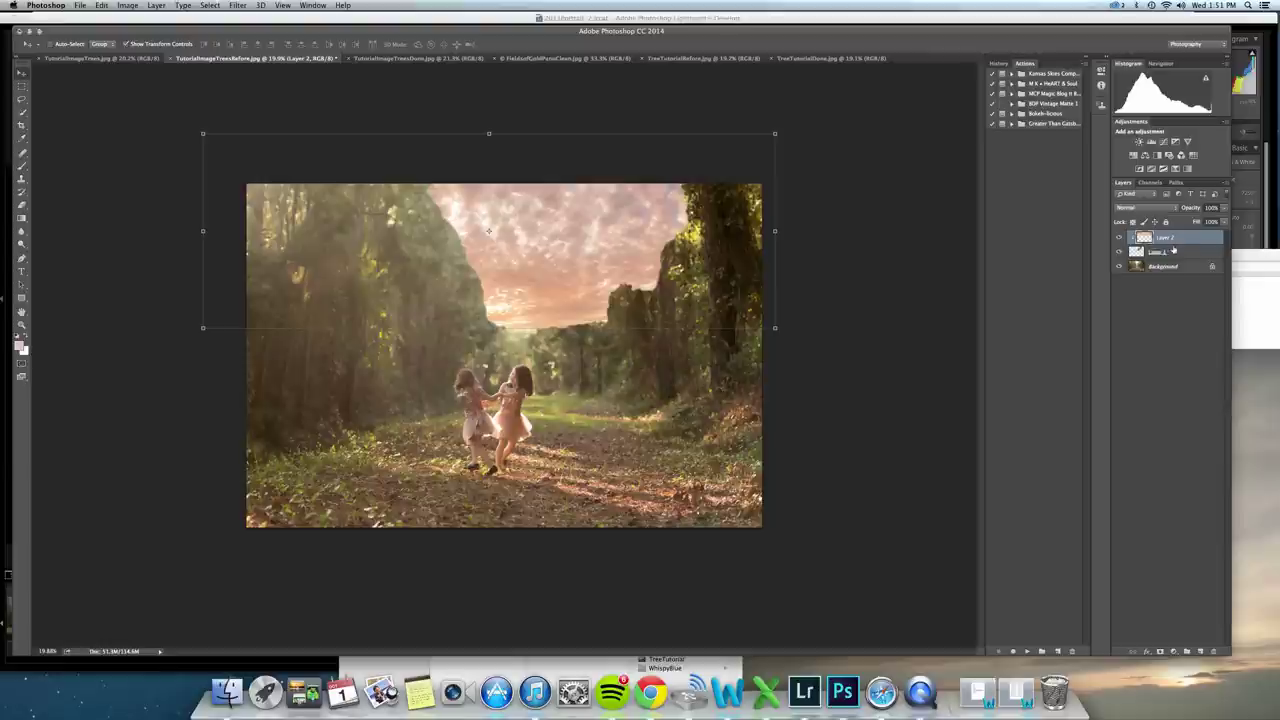
Lower the pink cloud layer's opacity to 80% and set its blend mode to Multiply.
{"action": "left_click", "coordinate": [1224, 208]}
{"action": "left_click_drag", "start_coordinate": [1223, 219], "coordinate": [1216, 220]}
{"action": "left_click", "coordinate": [1172, 212]}
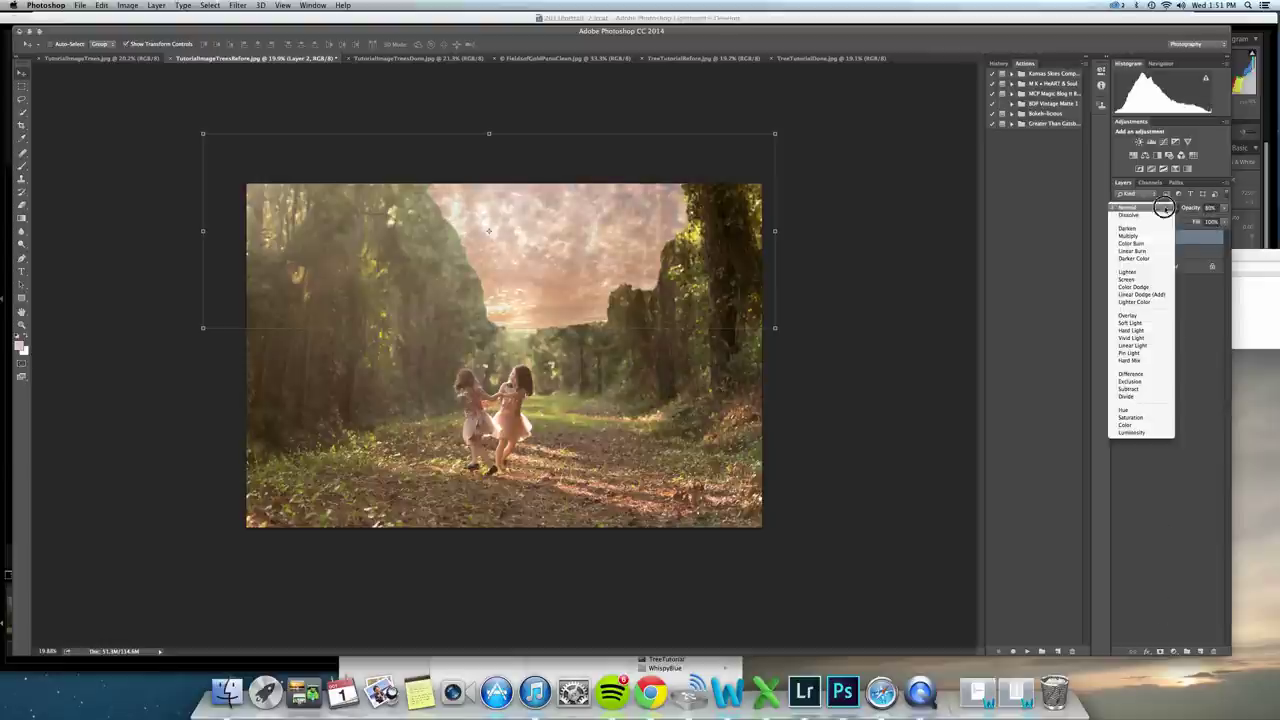
{"action": "left_click", "coordinate": [1143, 242]}
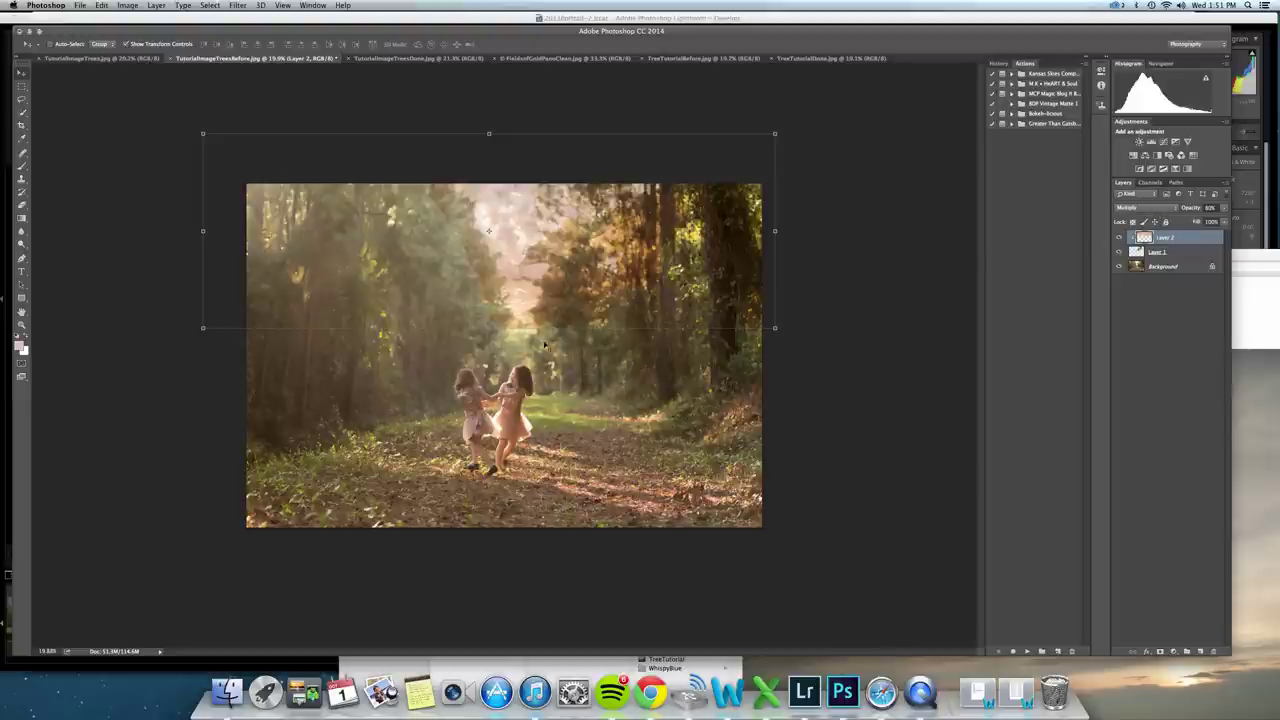
Stretch the pink cloud layer's lower edge slightly downward and add a layer mask to it.
{"action": "left_click_drag", "start_coordinate": [489, 328], "coordinate": [489, 335]}
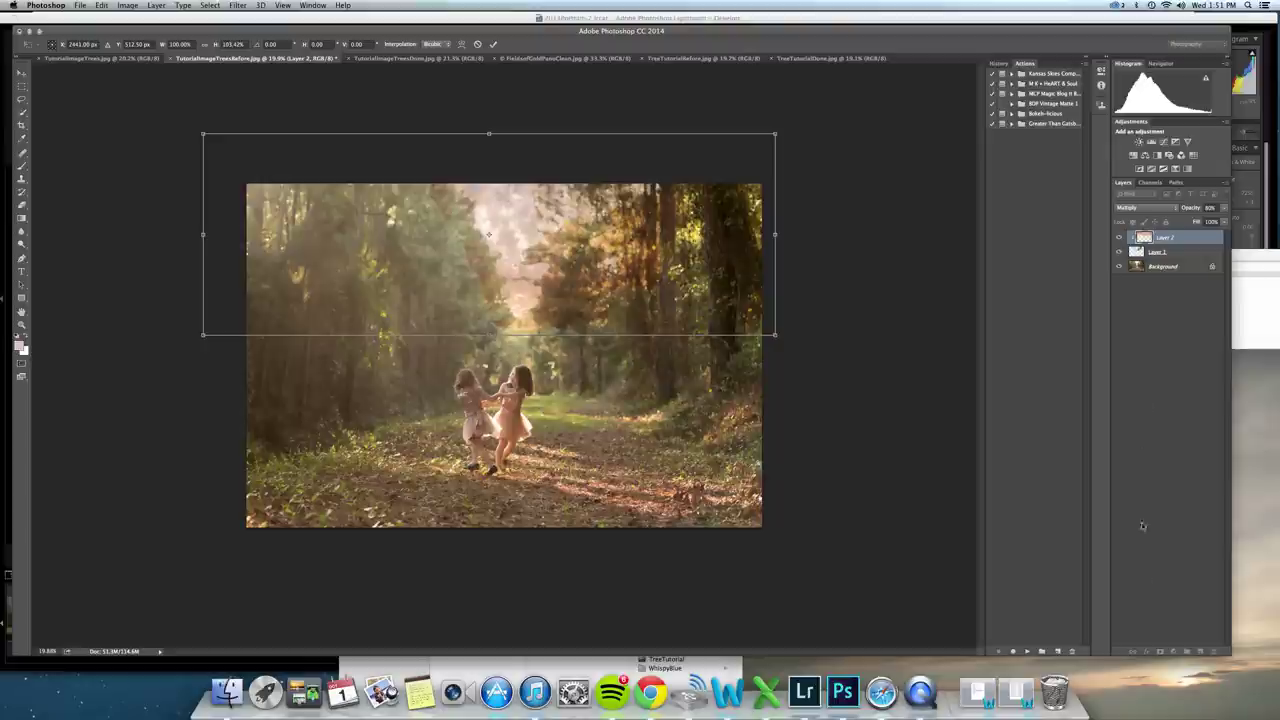
{"action": "key", "text": "Return"}
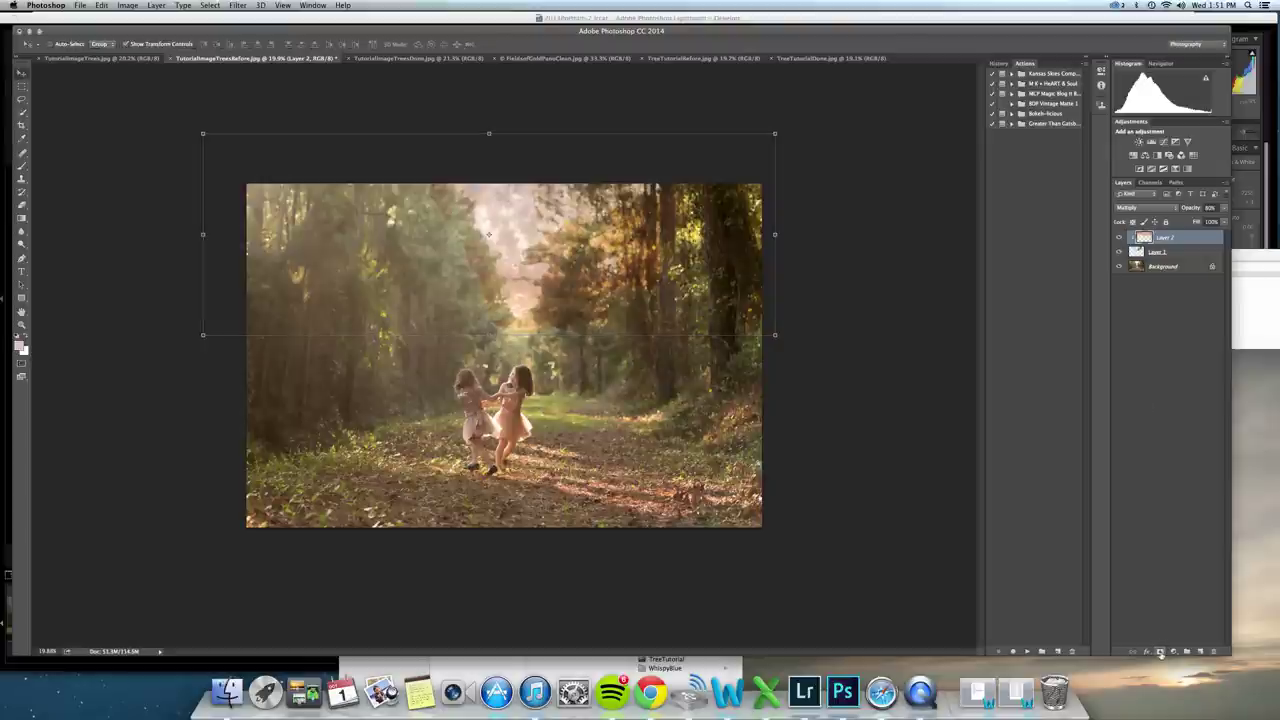
{"action": "left_click", "coordinate": [1160, 652]}
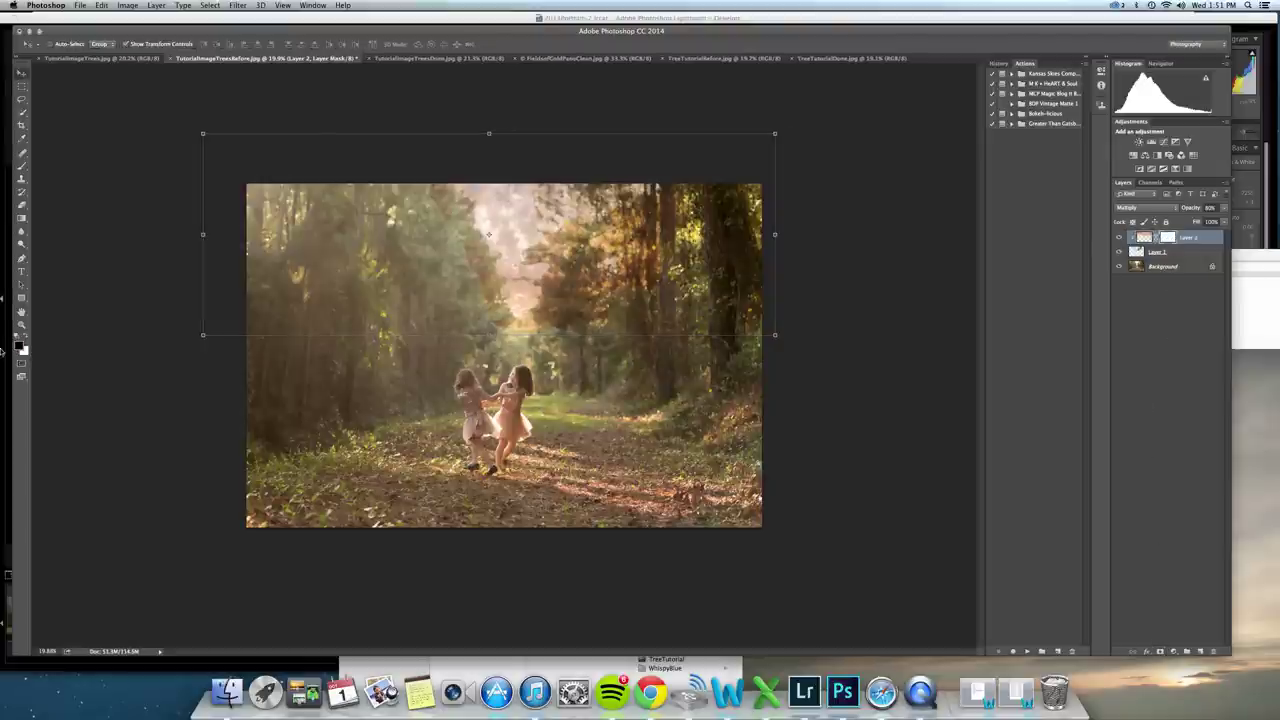
Paint black on the cloud layer's mask over the trees with a brush at 24% opacity, reducing the brush size to 500.
{"action": "key", "text": "b"}
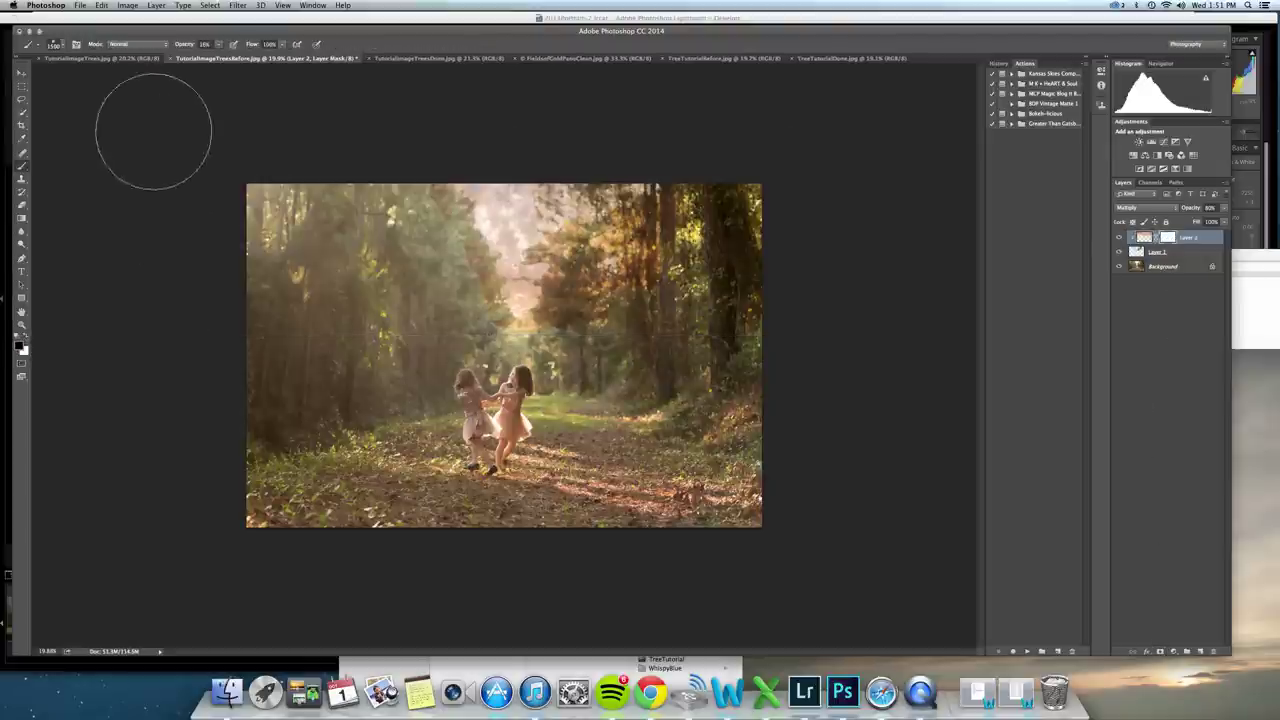
{"action": "left_click_drag", "start_coordinate": [221, 55], "coordinate": [225, 56]}
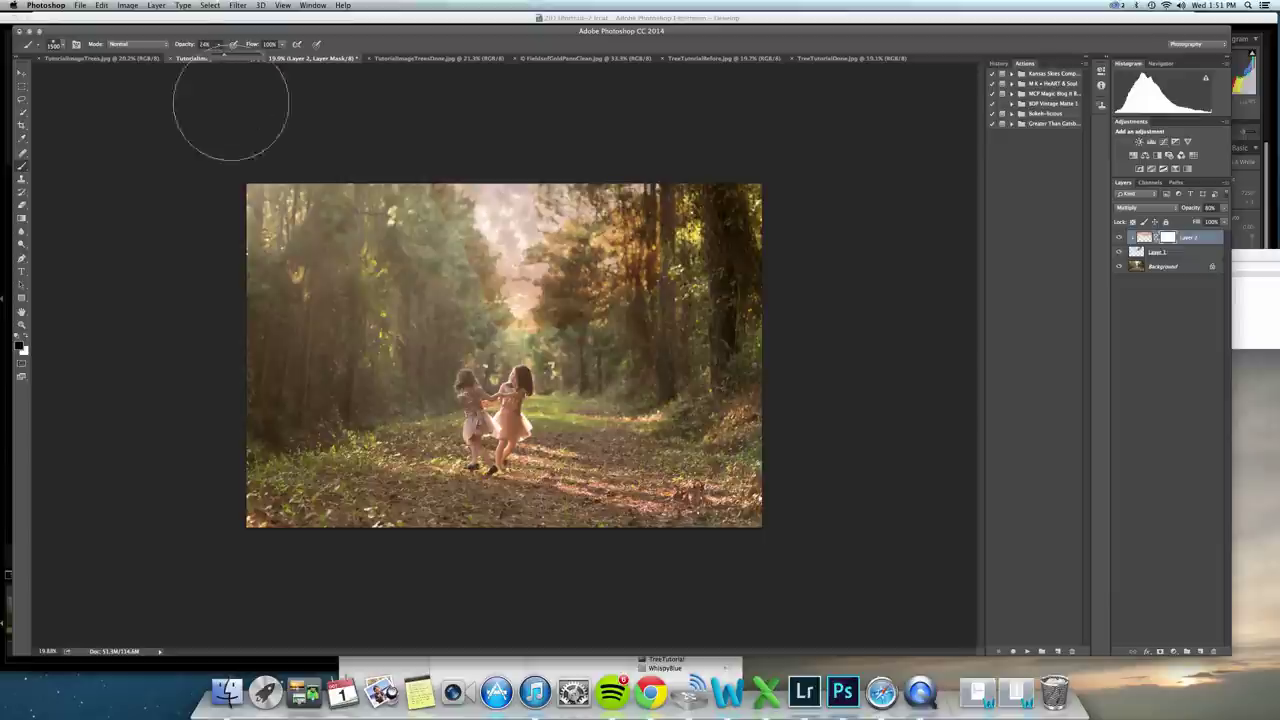
{"action": "left_click", "coordinate": [231, 111]}
{"action": "key", "text": "bracketleft"}
{"action": "key", "text": "bracketleft"}
{"action": "key", "text": "bracketleft"}
{"action": "key", "text": "bracketleft"}
{"action": "key", "text": "bracketleft"}
{"action": "key", "text": "bracketleft"}
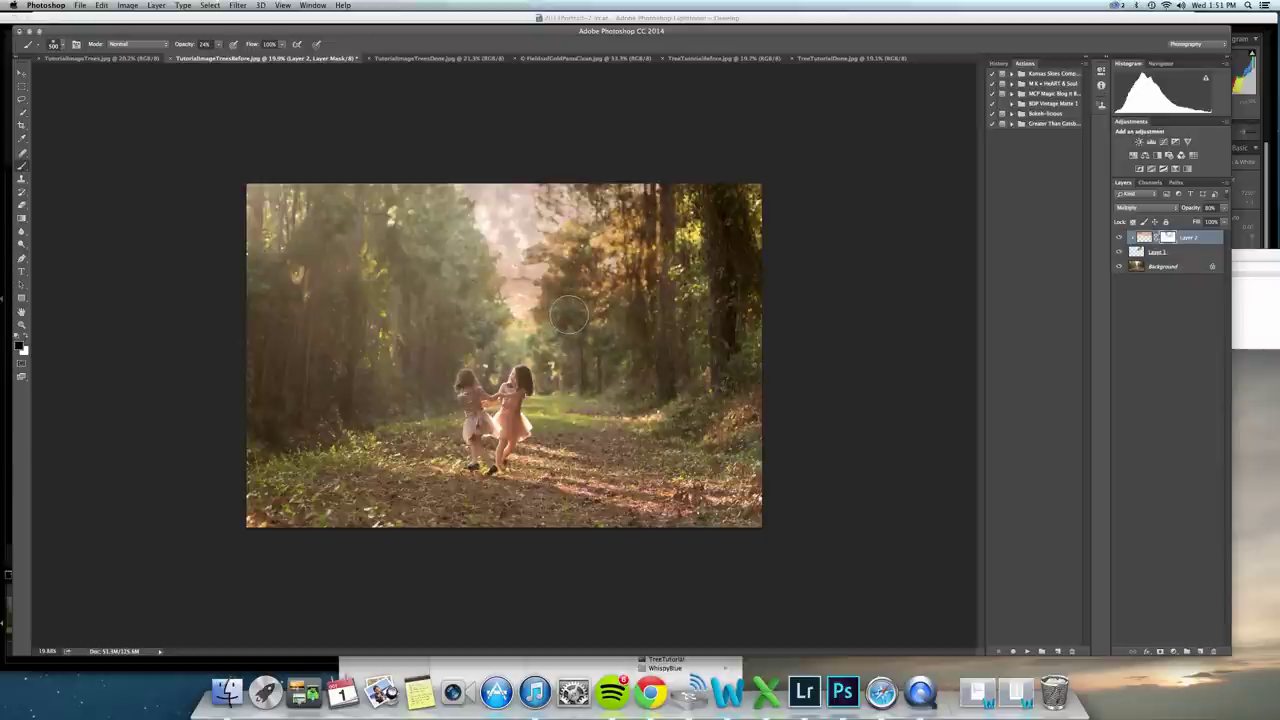
Fade the pink tint off the trees beside the sky gap by painting the mask at 30% opacity, reducing the brush to 175.
{"action": "key", "text": "3"}
{"action": "mouse_move", "coordinate": [570, 315]}
{"action": "left_mouse_down"}
{"action": "mouse_move", "coordinate": [580, 292]}
{"action": "mouse_move", "coordinate": [562, 313]}
{"action": "left_mouse_up"}
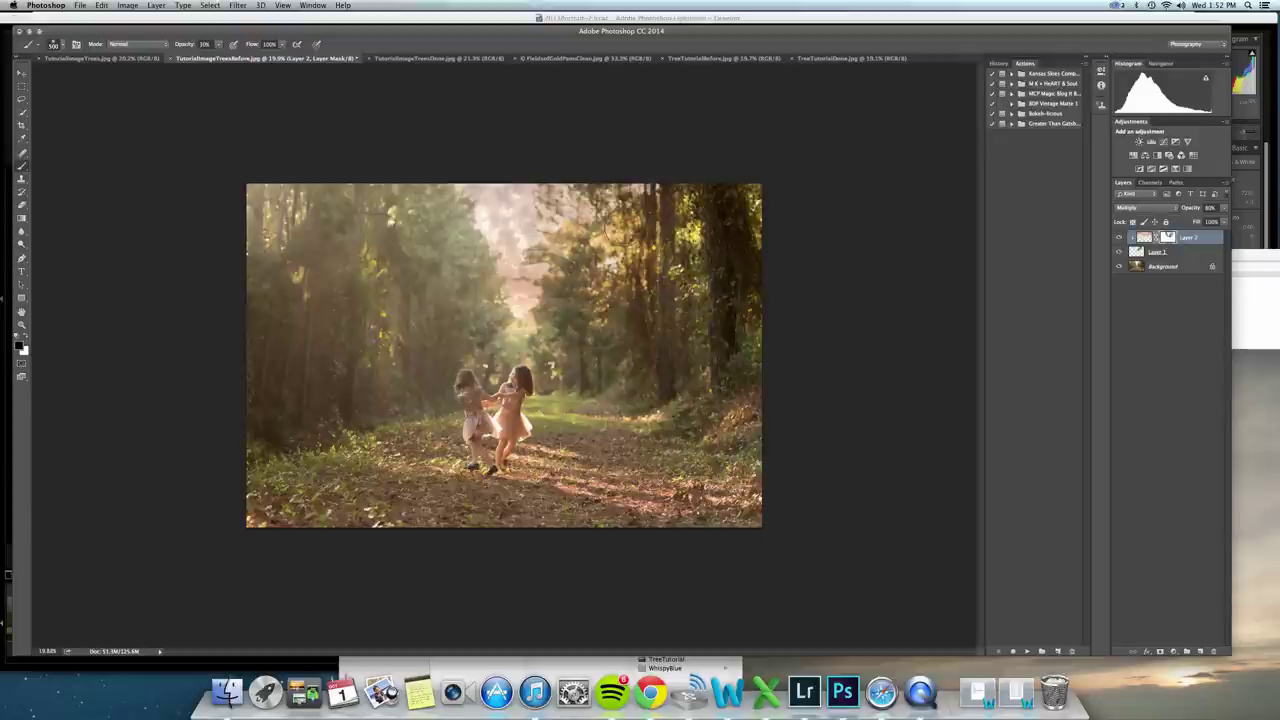
{"action": "key", "text": "bracketleft"}
{"action": "key", "text": "bracketleft"}
{"action": "key", "text": "bracketleft"}
{"action": "key", "text": "bracketleft"}
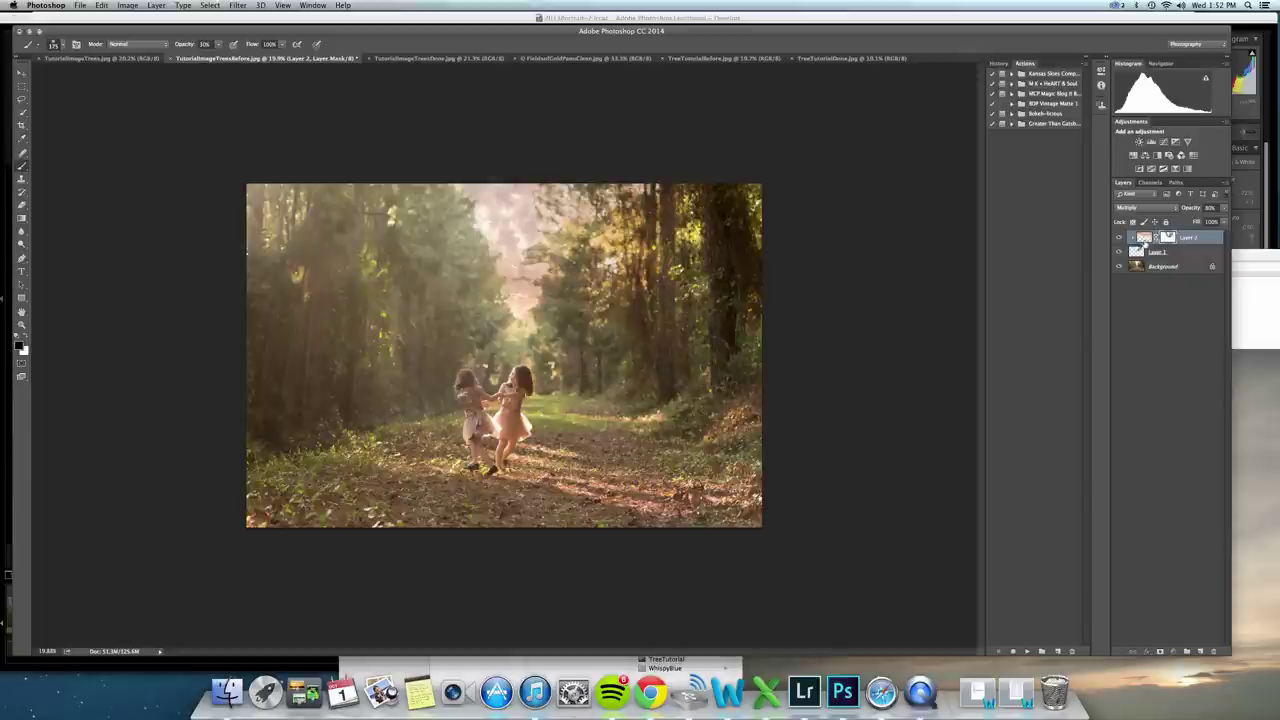
Apply a Gaussian Blur with a radius of 8.7 pixels to the pink cloud image, not its mask.
{"action": "left_click", "coordinate": [1144, 239]}
{"action": "left_click", "coordinate": [238, 5]}
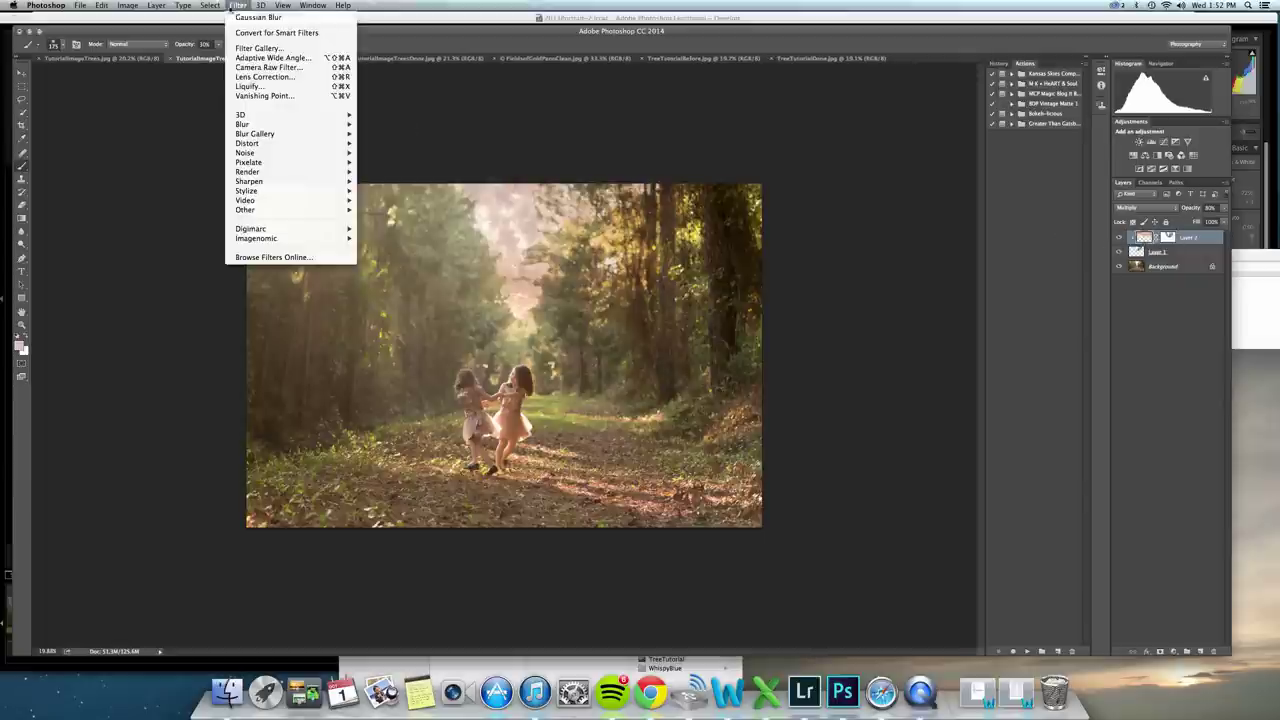
{"action": "mouse_move", "coordinate": [290, 124]}
{"action": "left_click", "coordinate": [413, 162]}
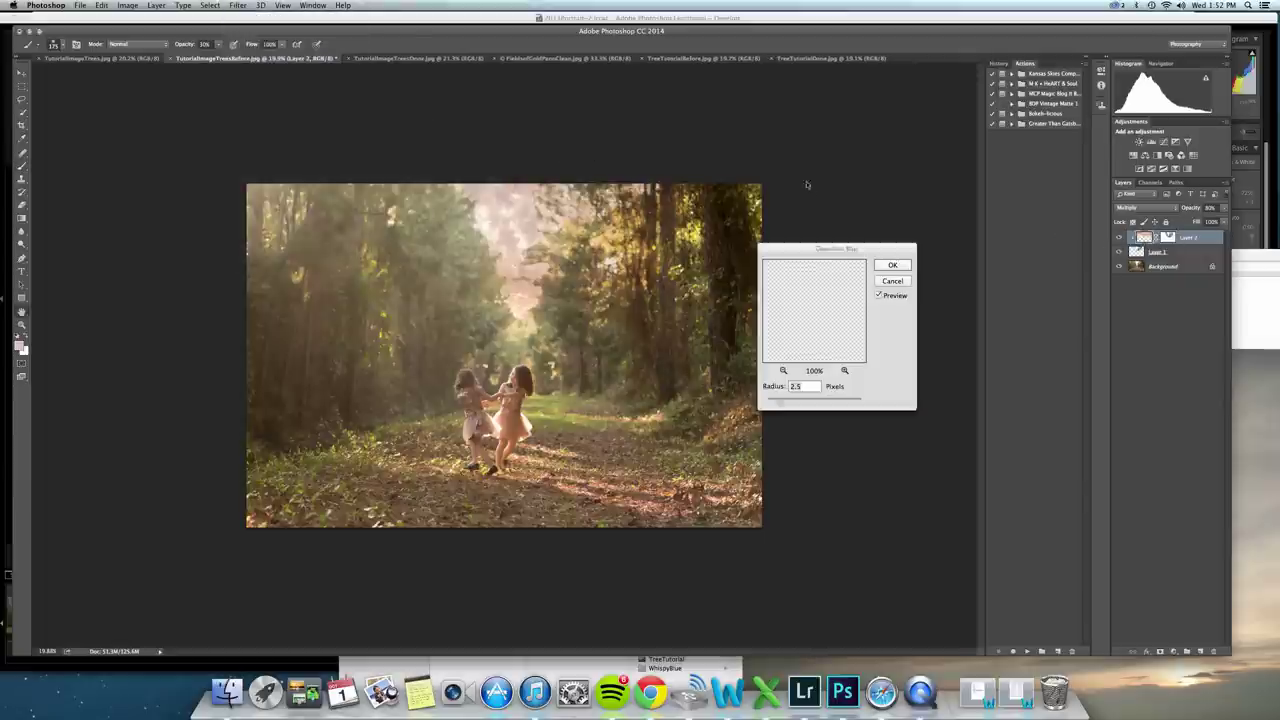
{"action": "left_click_drag", "start_coordinate": [790, 402], "coordinate": [790, 403]}
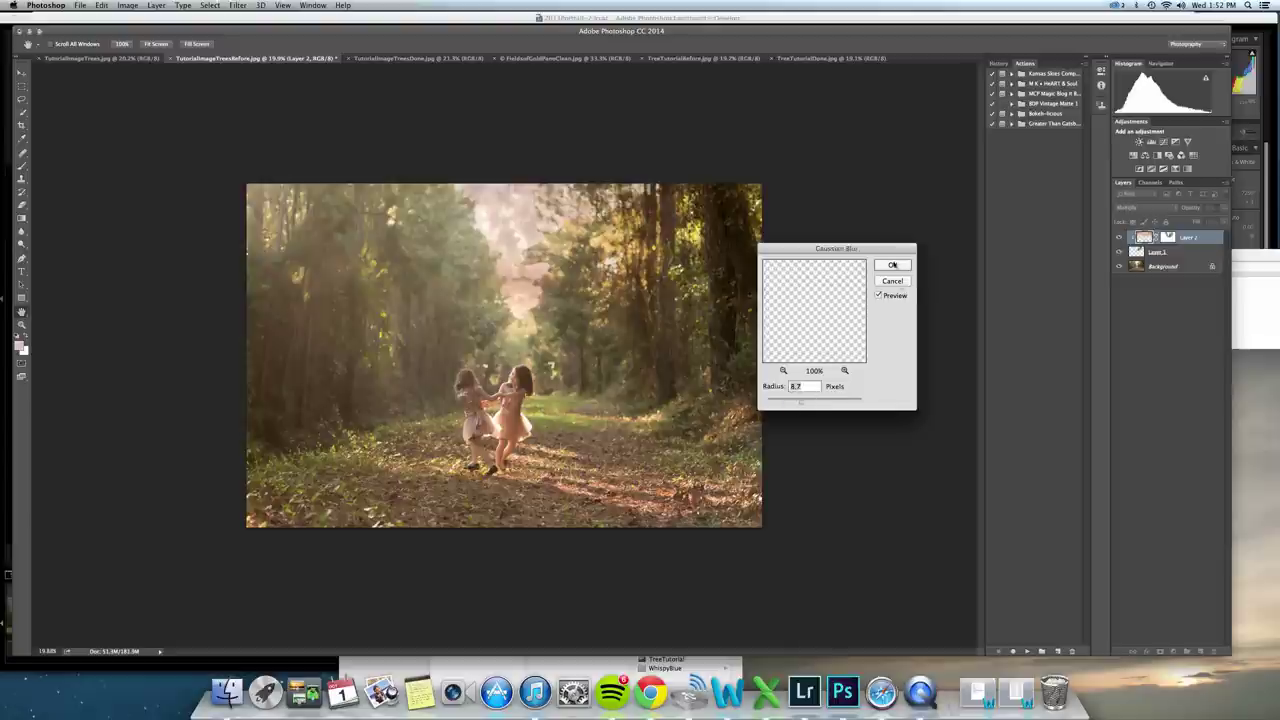
{"action": "left_click", "coordinate": [893, 265]}
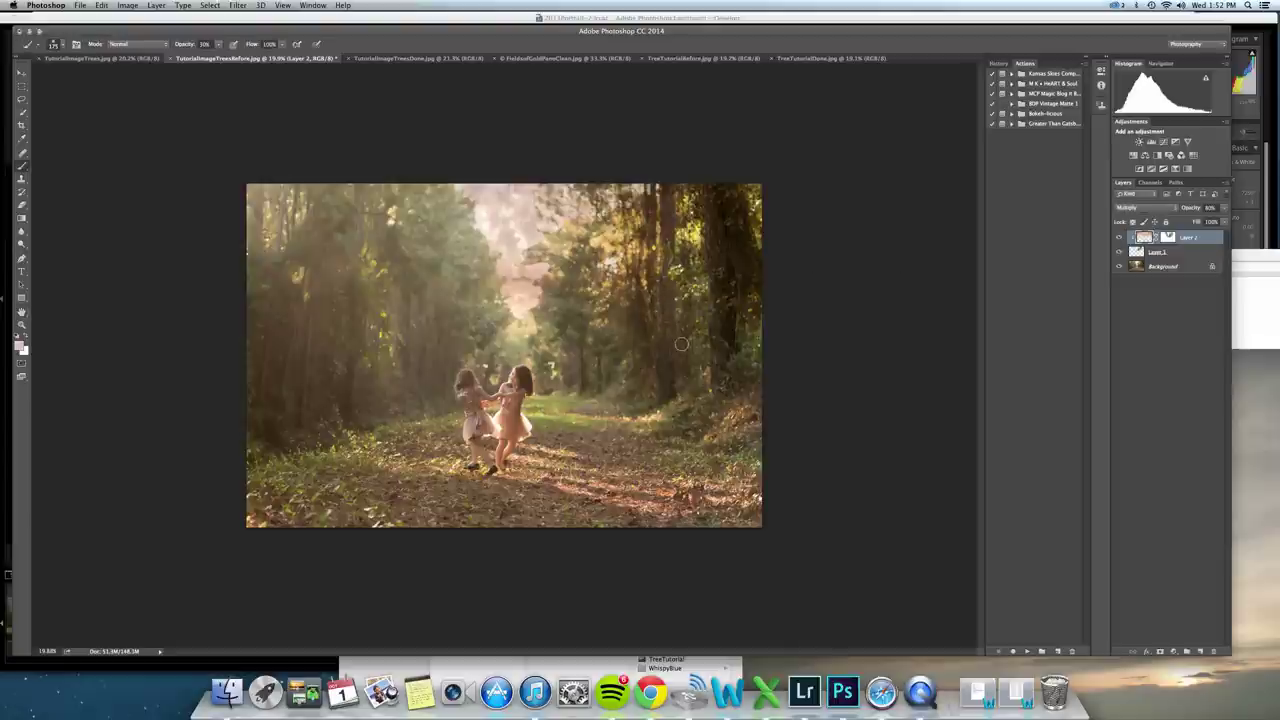
View the finished forest photo for comparison, and close the forest documents without saving changes.
{"action": "left_click", "coordinate": [347, 59]}
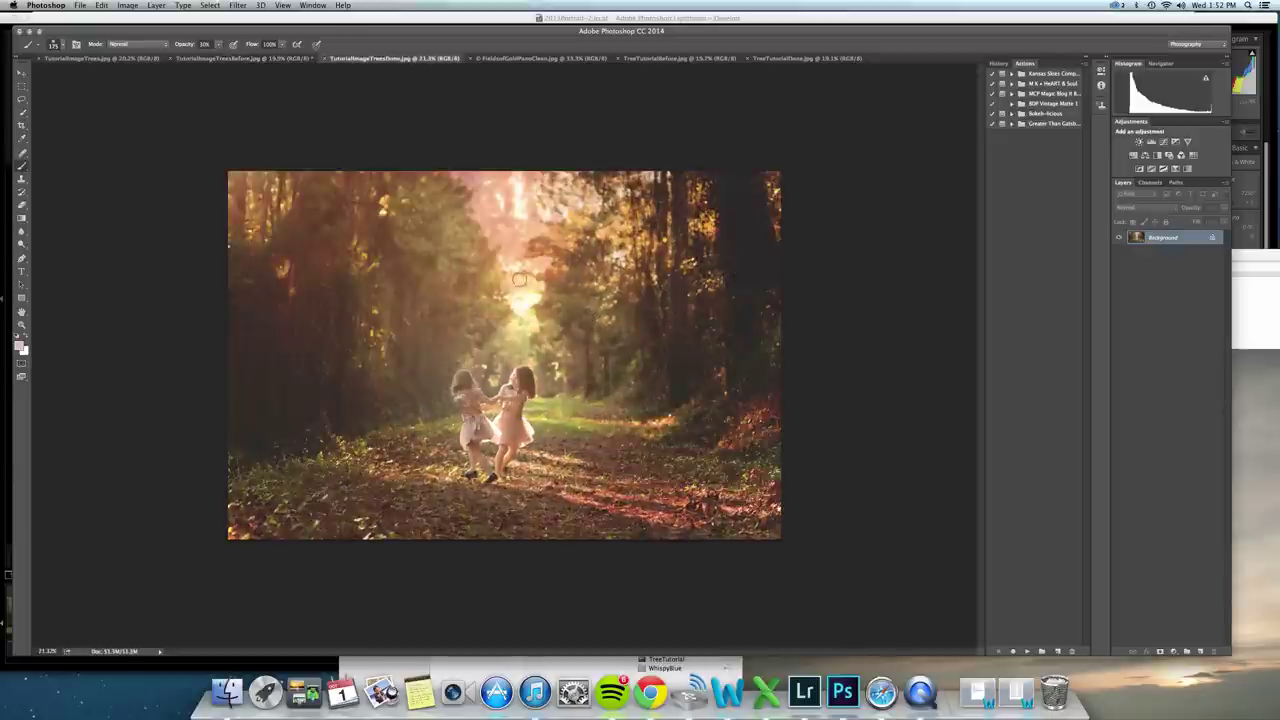
{"action": "key", "text": "super+w"}
{"action": "key", "text": "super+w"}
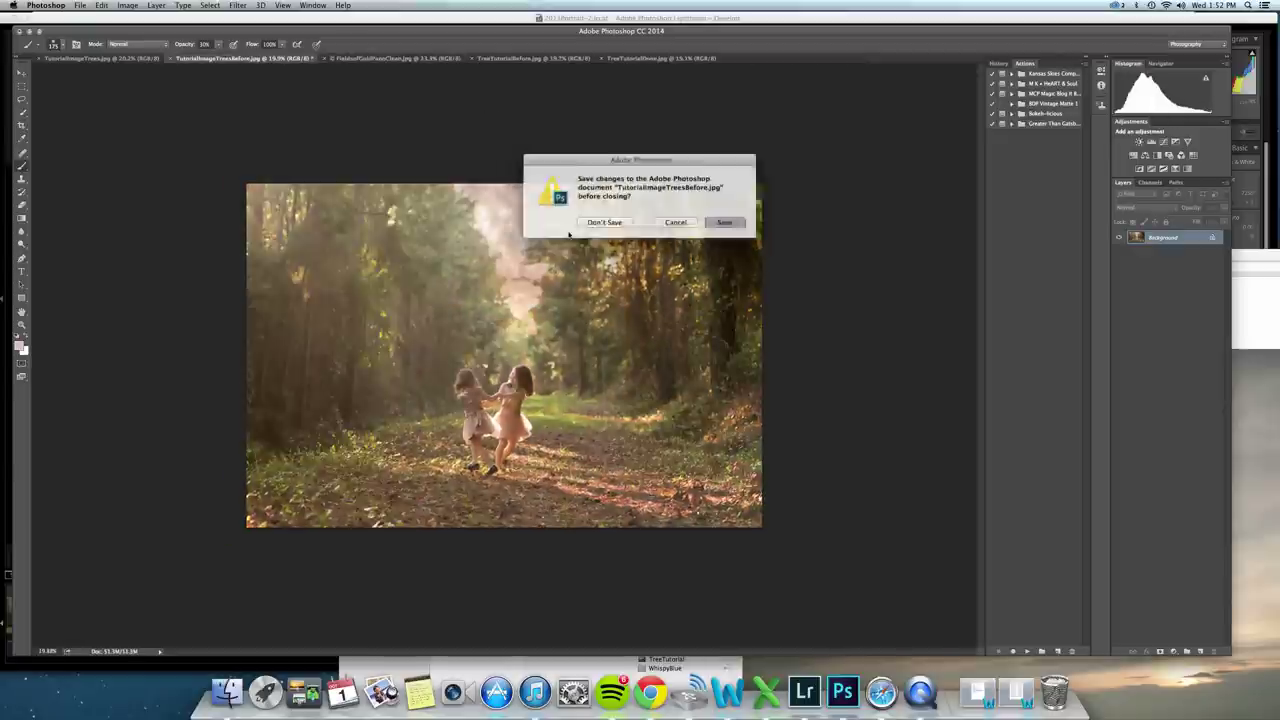
{"action": "left_click", "coordinate": [586, 228]}
{"action": "key", "text": "super+w"}
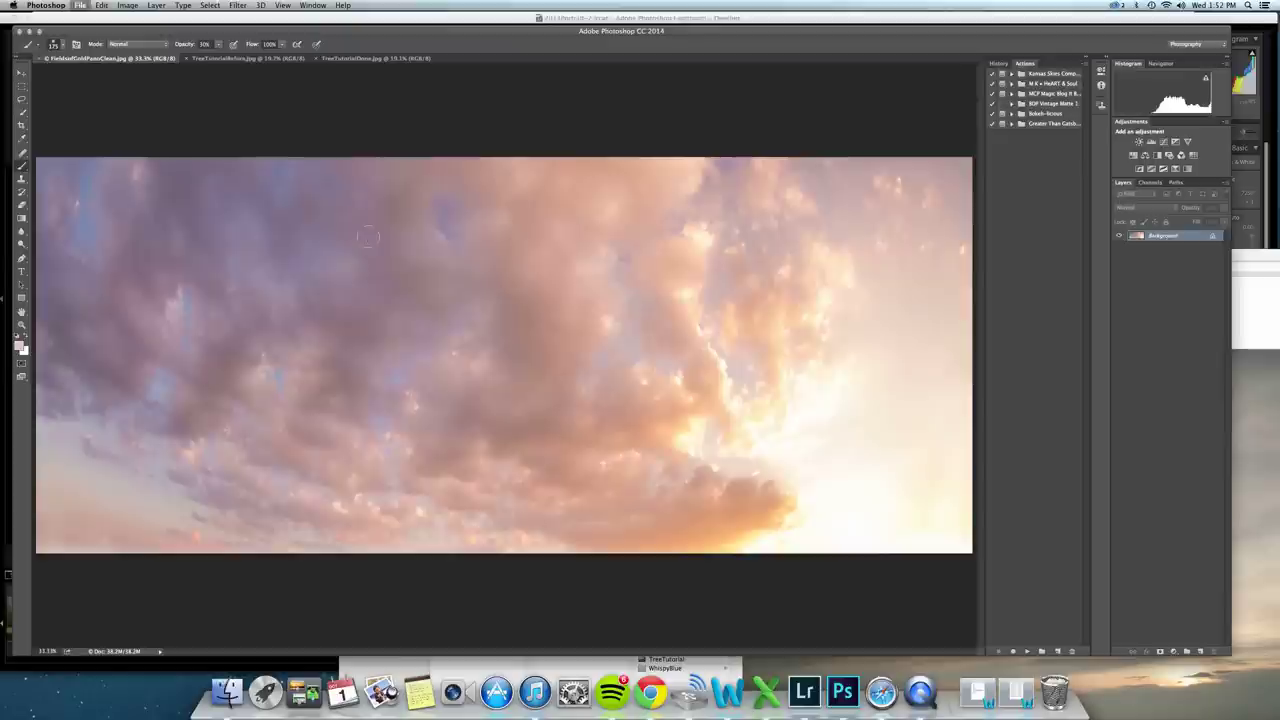
In TreeTutorialBefore.jpg, remove the bright white cloud patches from the sky with an enlarged content-aware Spot Healing Brush.
{"action": "left_click", "coordinate": [252, 59]}
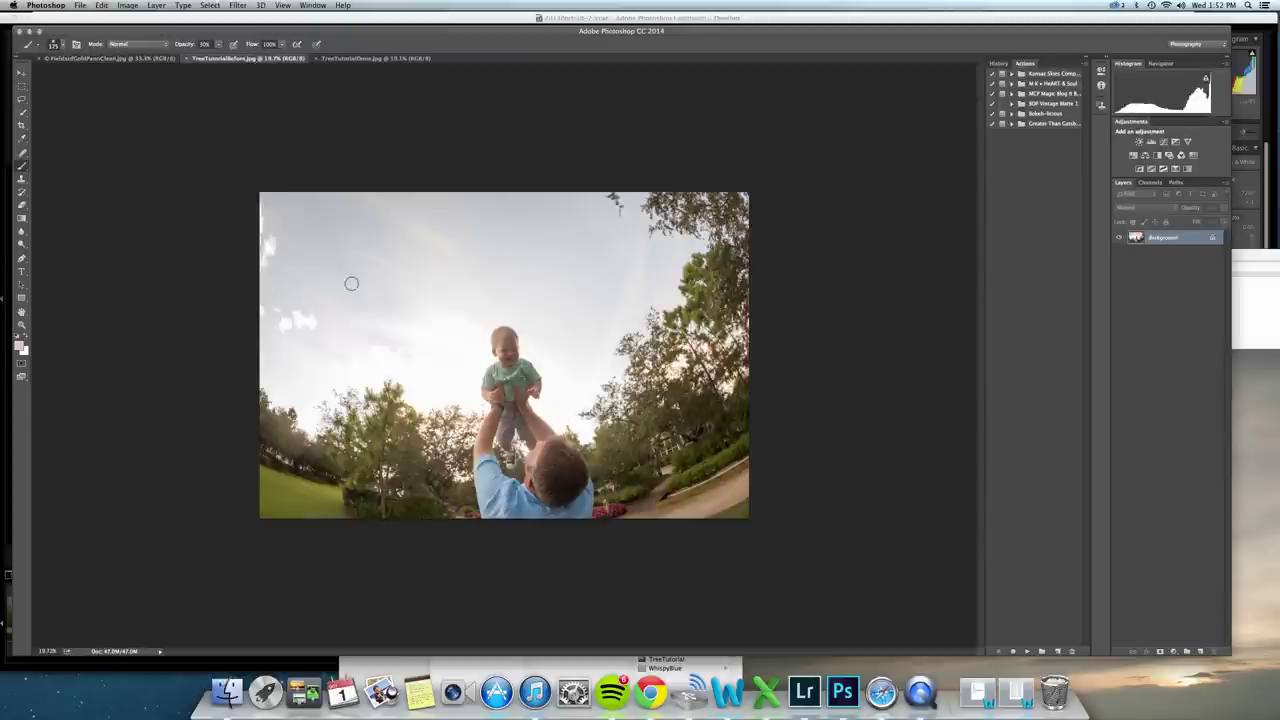
{"action": "key", "text": "j"}
{"action": "key", "text": "bracketright"}
{"action": "key", "text": "bracketright"}
{"action": "key", "text": "bracketright"}
{"action": "key", "text": "bracketright"}
{"action": "mouse_move", "coordinate": [310, 322]}
{"action": "left_mouse_down"}
{"action": "mouse_move", "coordinate": [286, 320]}
{"action": "mouse_move", "coordinate": [264, 229]}
{"action": "mouse_move", "coordinate": [258, 251]}
{"action": "left_mouse_up"}
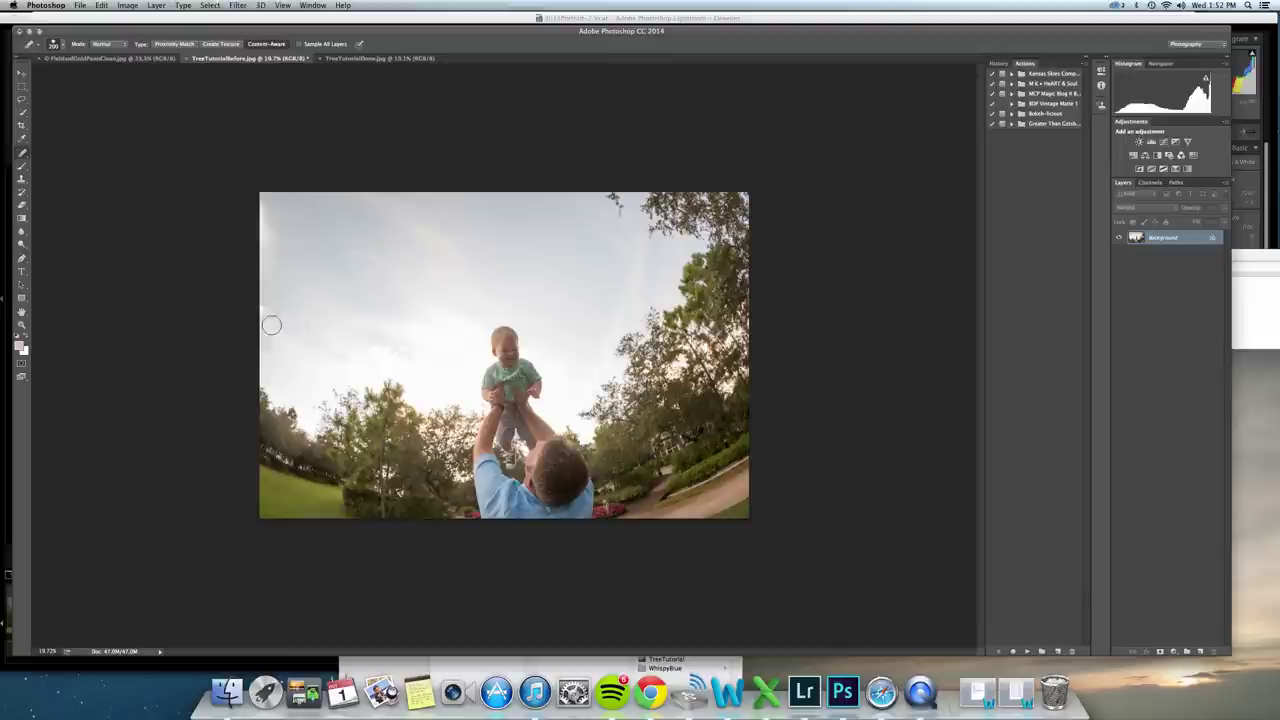
{"action": "left_click_drag", "start_coordinate": [372, 350], "coordinate": [413, 355]}
Select the man and the baby with the Quick Selection tool and invert the selection.
{"action": "left_click", "coordinate": [30, 113]}
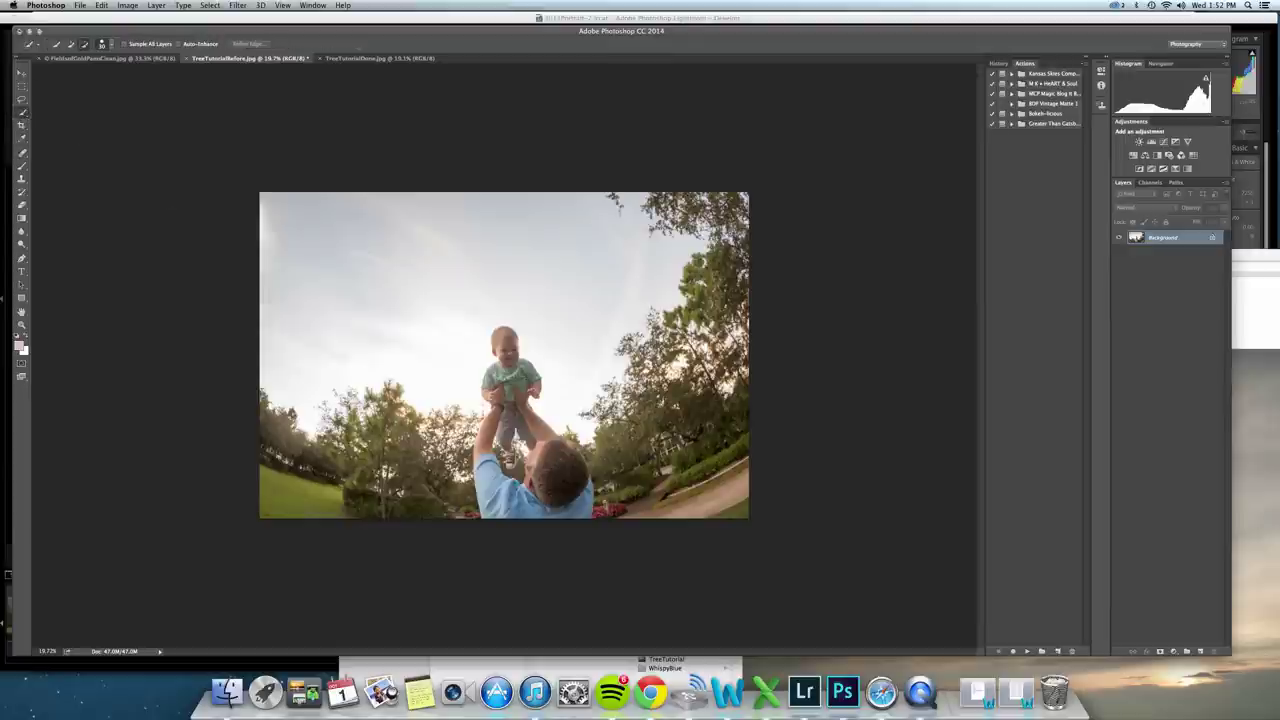
{"action": "left_click_drag", "start_coordinate": [493, 501], "coordinate": [503, 353]}
{"action": "left_click_drag", "start_coordinate": [540, 448], "coordinate": [572, 502]}
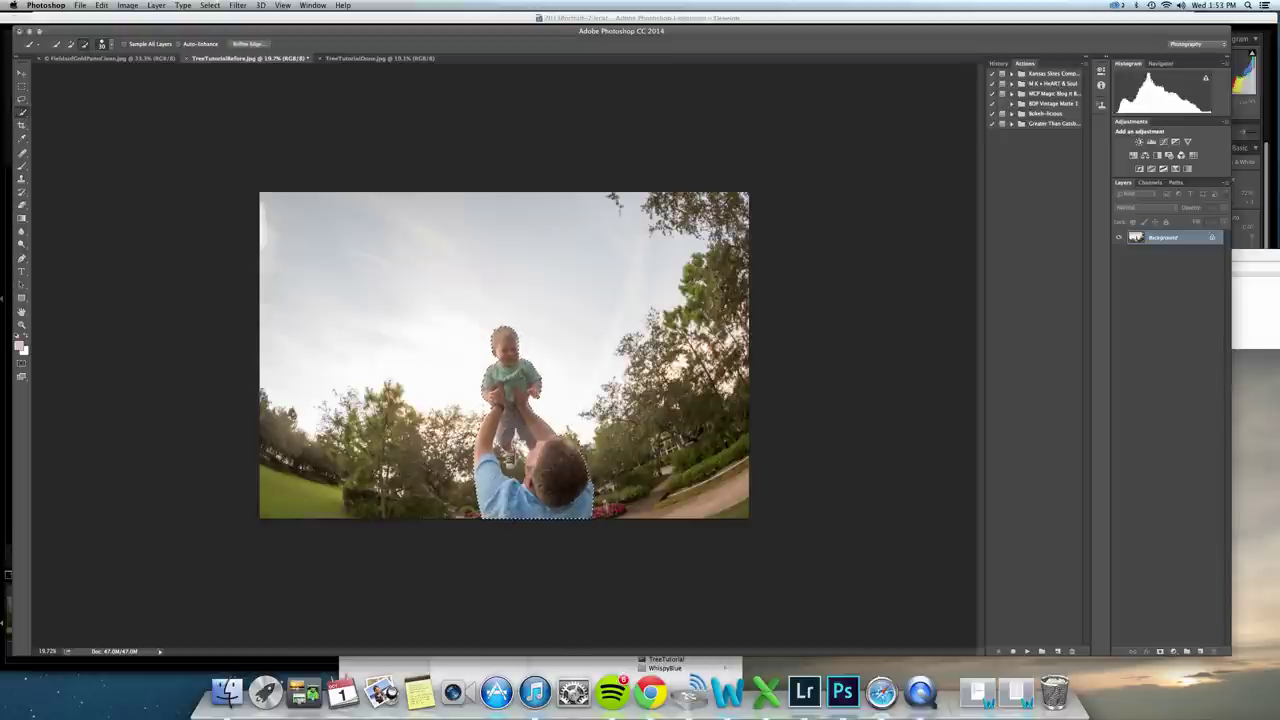
{"action": "left_click", "coordinate": [212, 5]}
{"action": "left_click", "coordinate": [219, 45]}
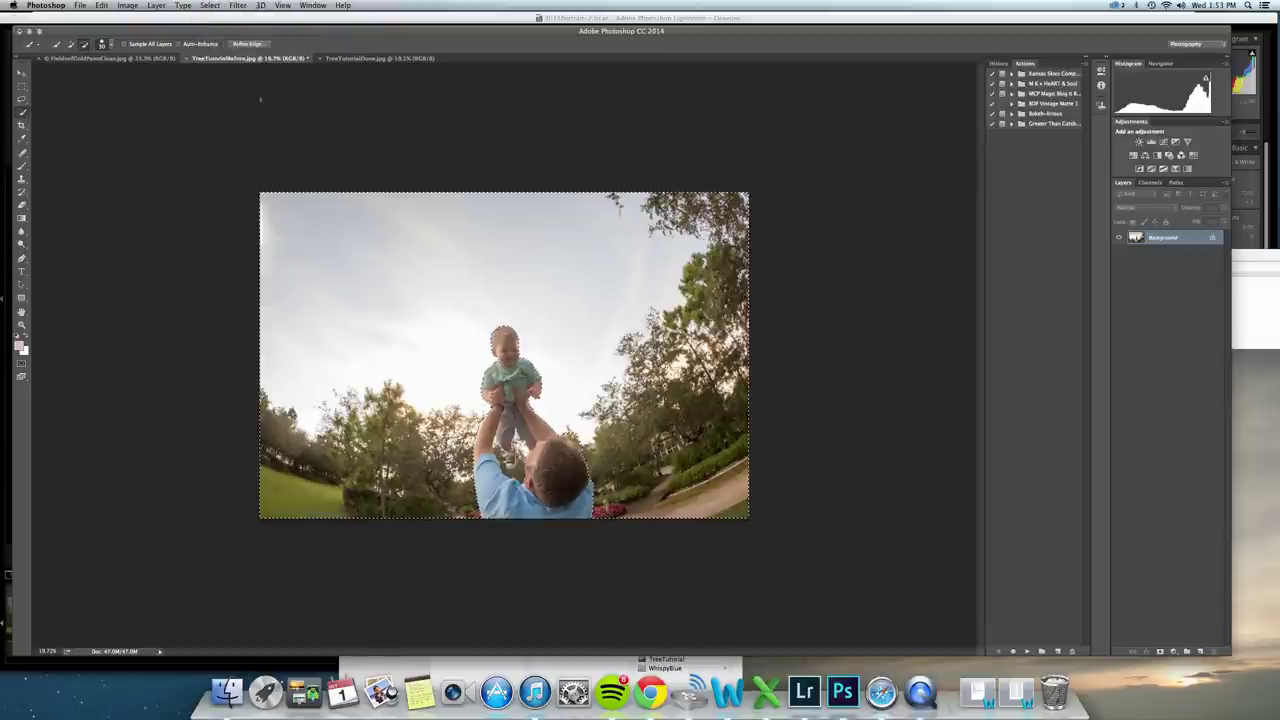
Feather the inverted selection and copy it to a new layer, checking it with the background's visibility toggled.
{"action": "key", "text": "shift+F6"}
{"action": "key", "text": "Return"}
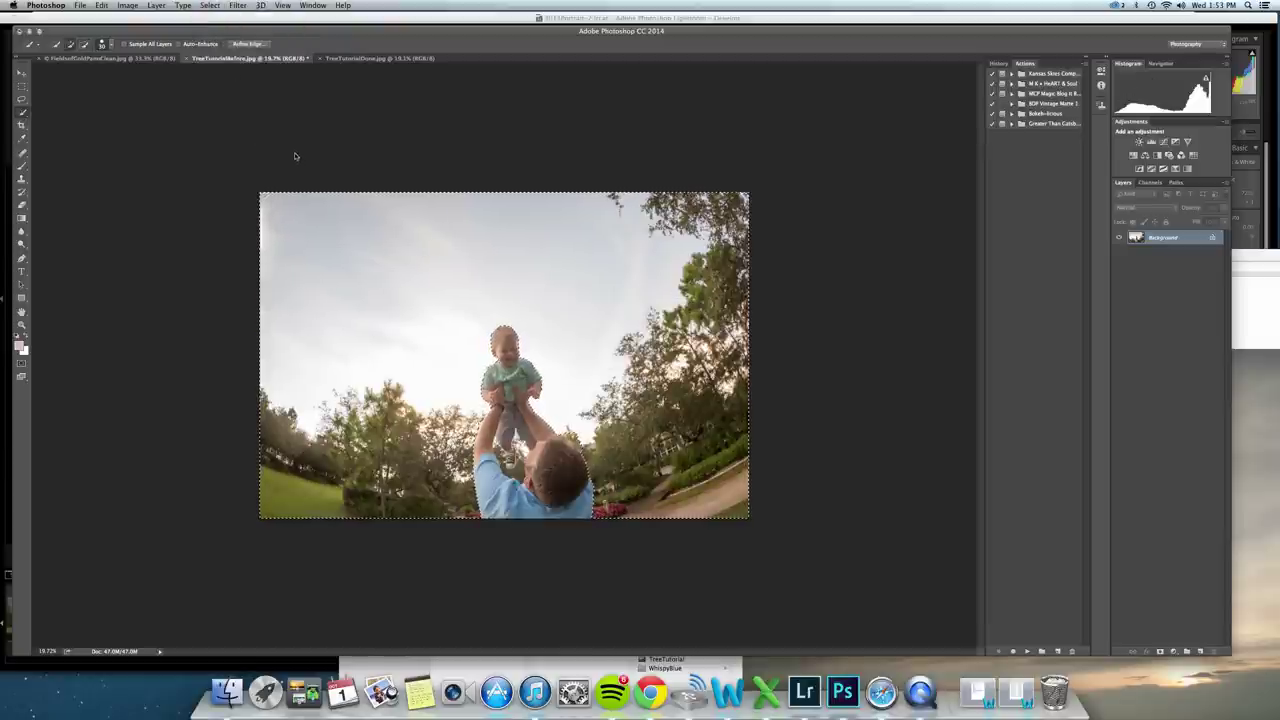
{"action": "key", "text": "super+j"}
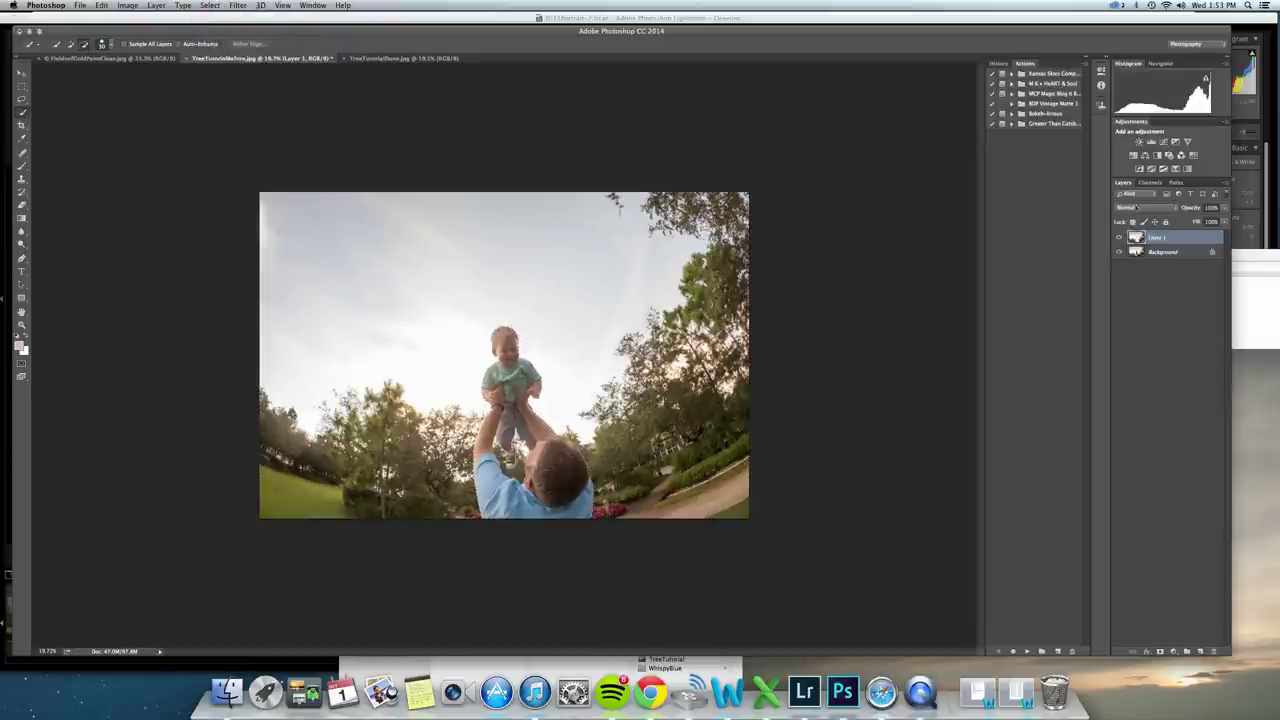
{"action": "left_click", "coordinate": [1119, 253]}
{"action": "left_click", "coordinate": [1119, 253]}
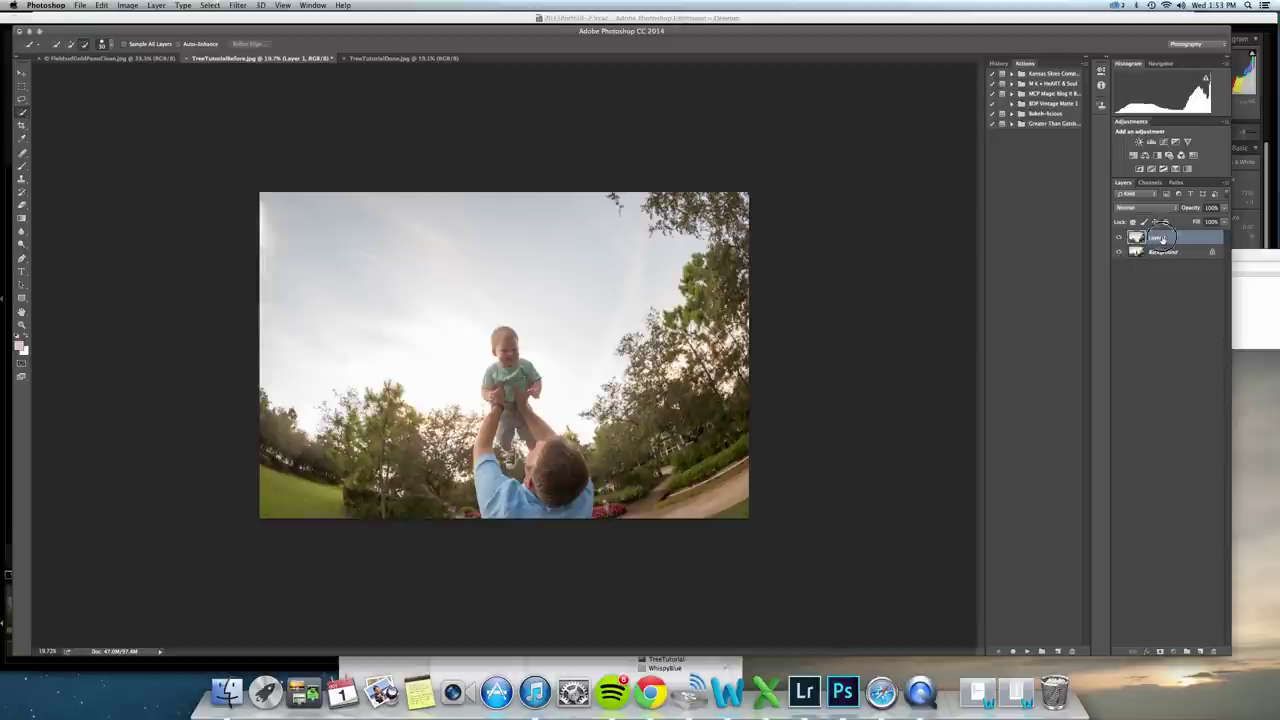
View the finished example in TreeTutorialDone.jpg and return to TreeTutorialBefore.jpg.
{"action": "key", "text": "v"}
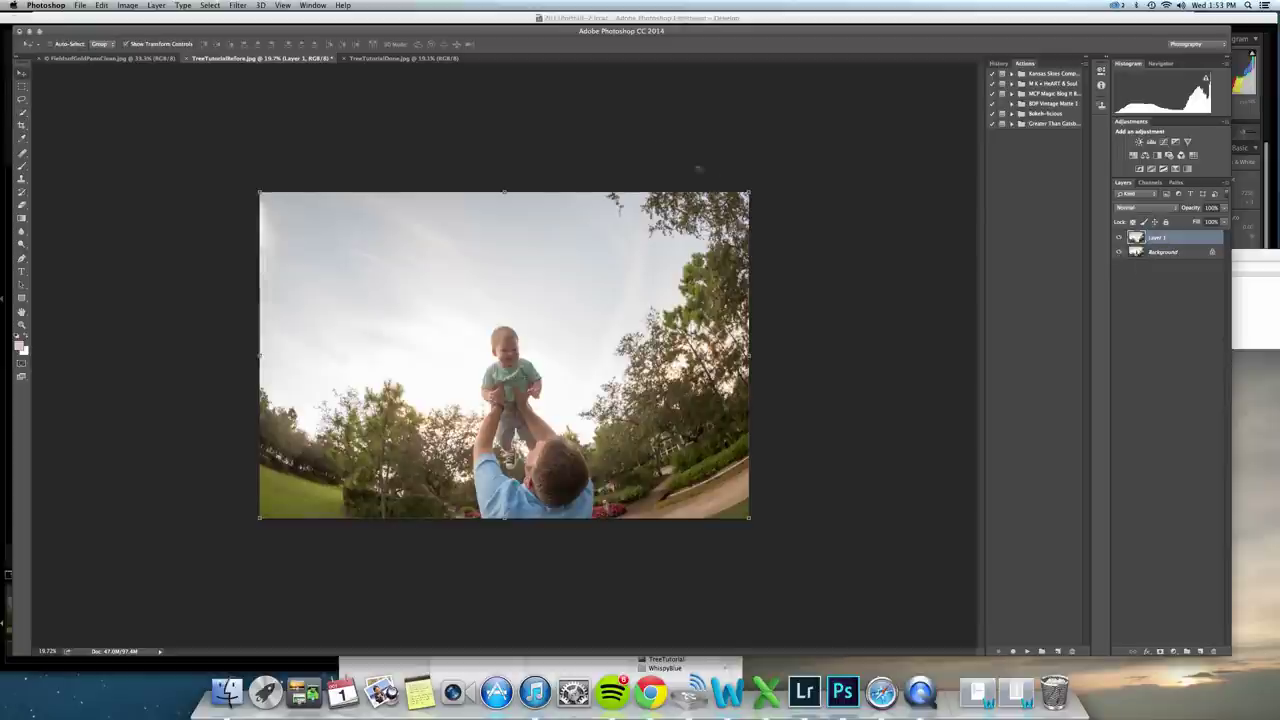
{"action": "left_click", "coordinate": [419, 58]}
{"action": "mouse_move", "coordinate": [419, 58]}
{"action": "left_mouse_down"}
{"action": "mouse_move", "coordinate": [429, 83]}
{"action": "mouse_move", "coordinate": [418, 63]}
{"action": "left_mouse_up"}
{"action": "left_click", "coordinate": [218, 60]}
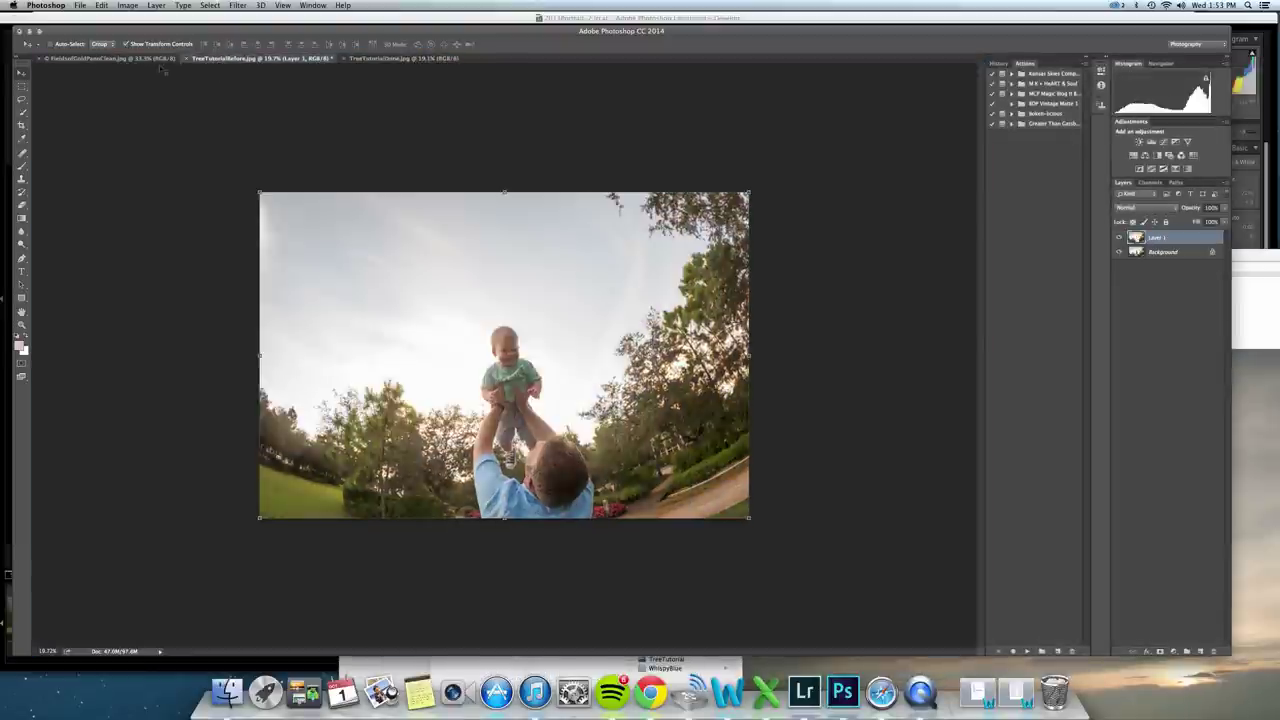
Bring in the open golden cloud panorama clipped to the copied photo layer, stretched taller over the sky with its right edge flush with the photo's.
{"action": "left_click_drag", "start_coordinate": [151, 59], "coordinate": [160, 80]}
{"action": "left_click_drag", "start_coordinate": [481, 258], "coordinate": [537, 206]}
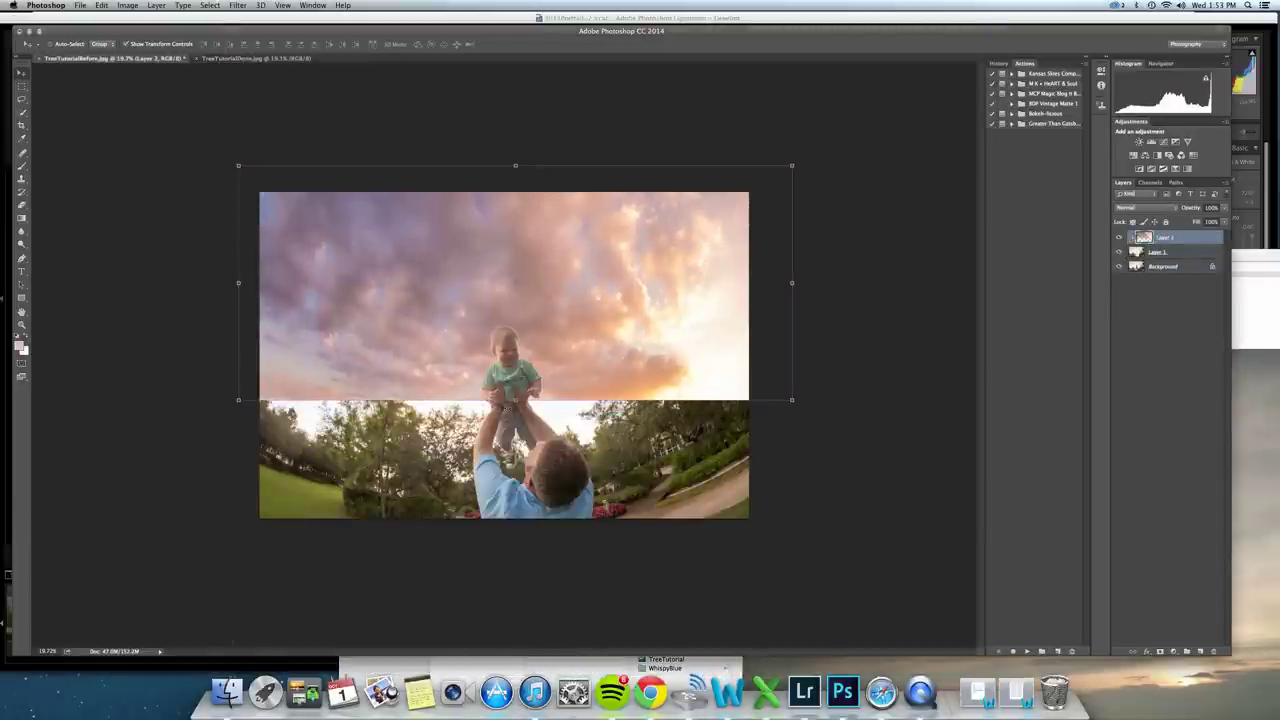
{"action": "key", "text": "ctrl+t"}
{"action": "left_click_drag", "start_coordinate": [515, 400], "coordinate": [514, 479]}
{"action": "left_click_drag", "start_coordinate": [619, 322], "coordinate": [576, 285]}
{"action": "key", "text": "Return"}
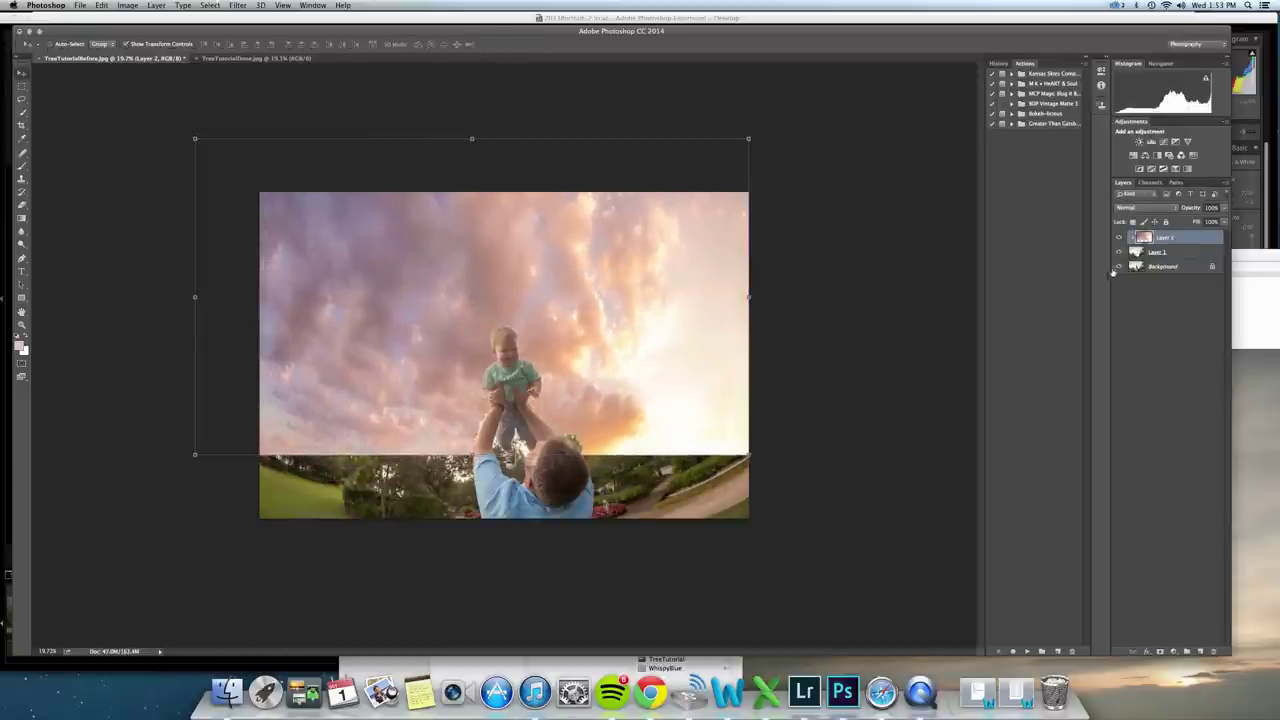
Blend the cloud layer with Multiply at 73% opacity and add a layer mask to it.
{"action": "left_click", "coordinate": [1141, 207]}
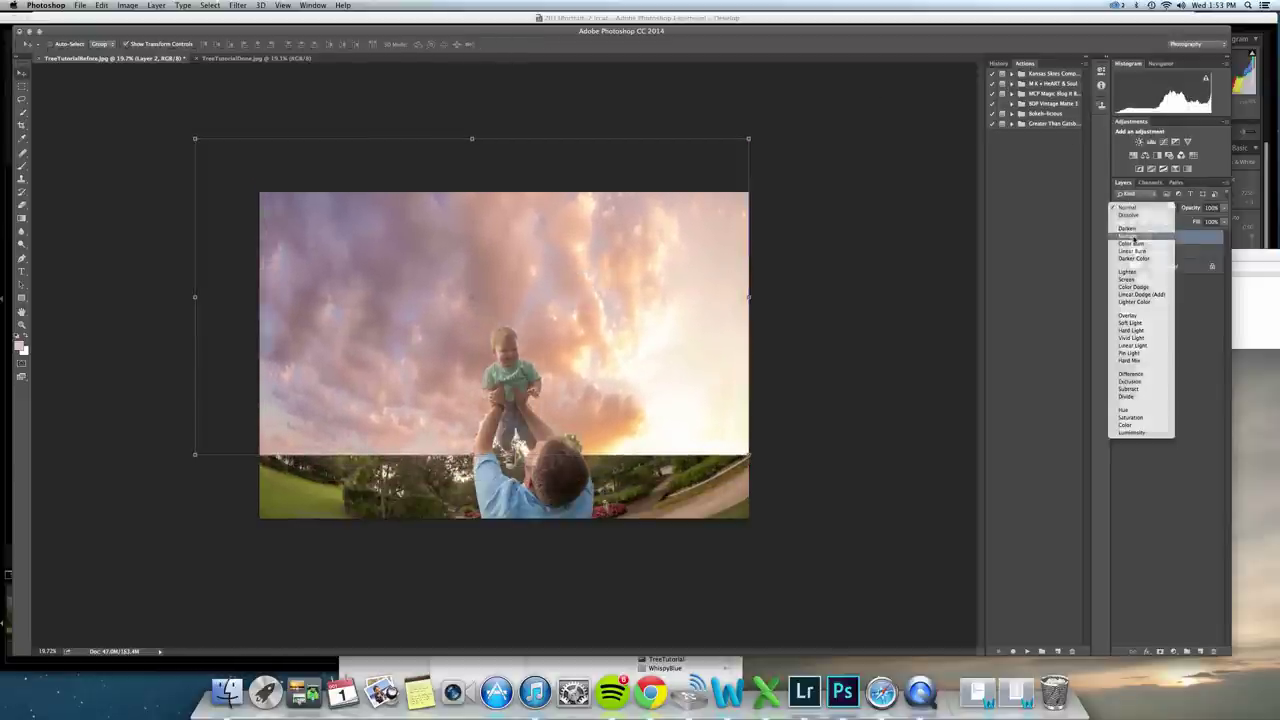
{"action": "left_click", "coordinate": [1140, 238]}
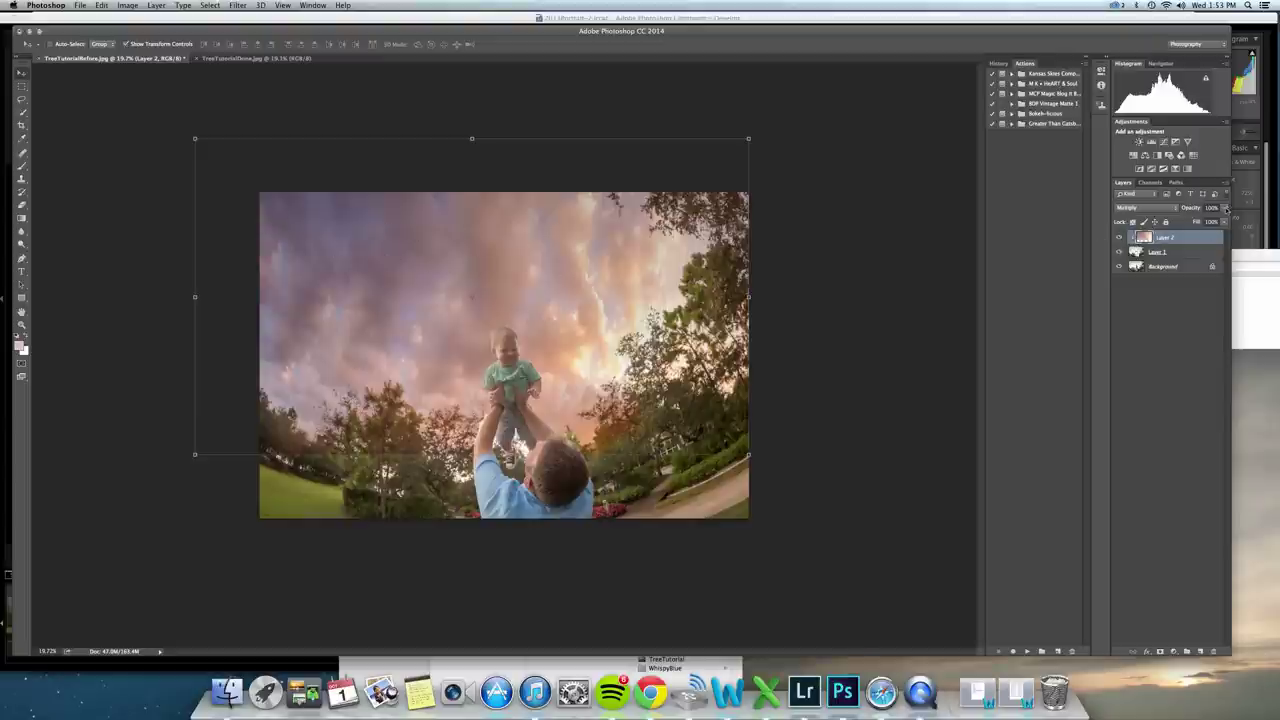
{"action": "left_click", "coordinate": [1225, 208]}
{"action": "left_click_drag", "start_coordinate": [1226, 220], "coordinate": [1214, 220]}
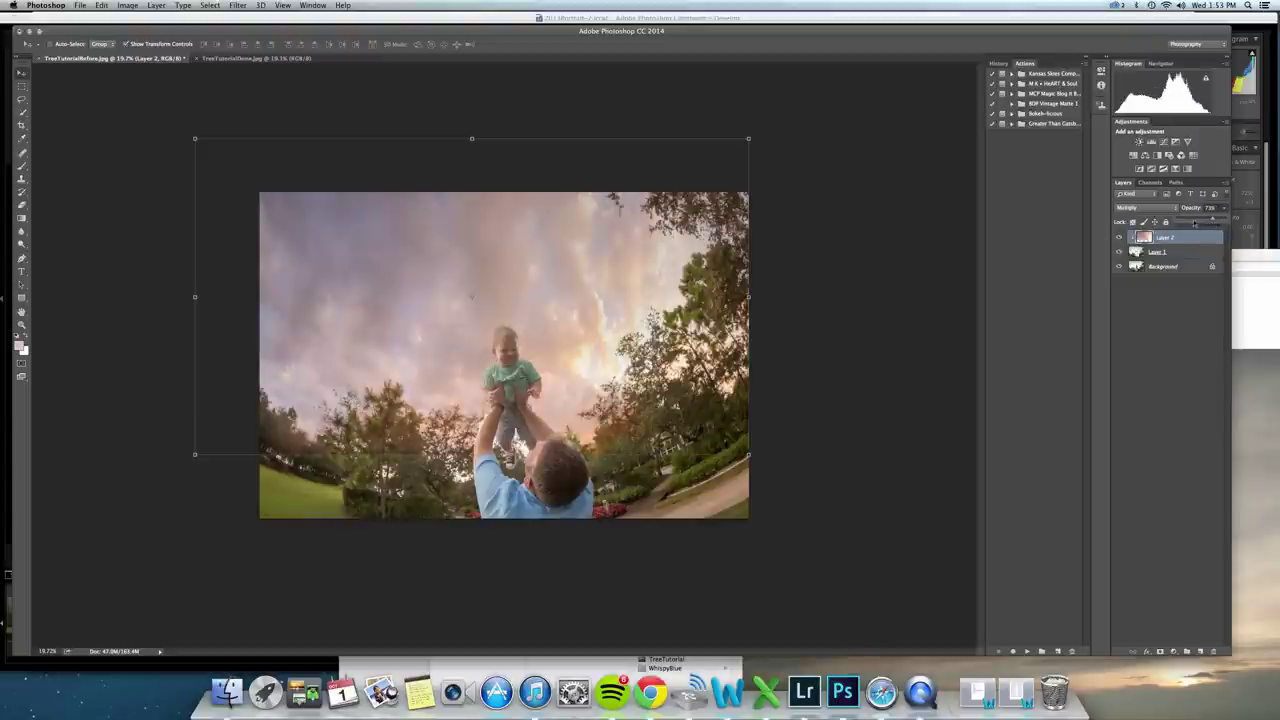
{"action": "left_click", "coordinate": [1160, 652]}
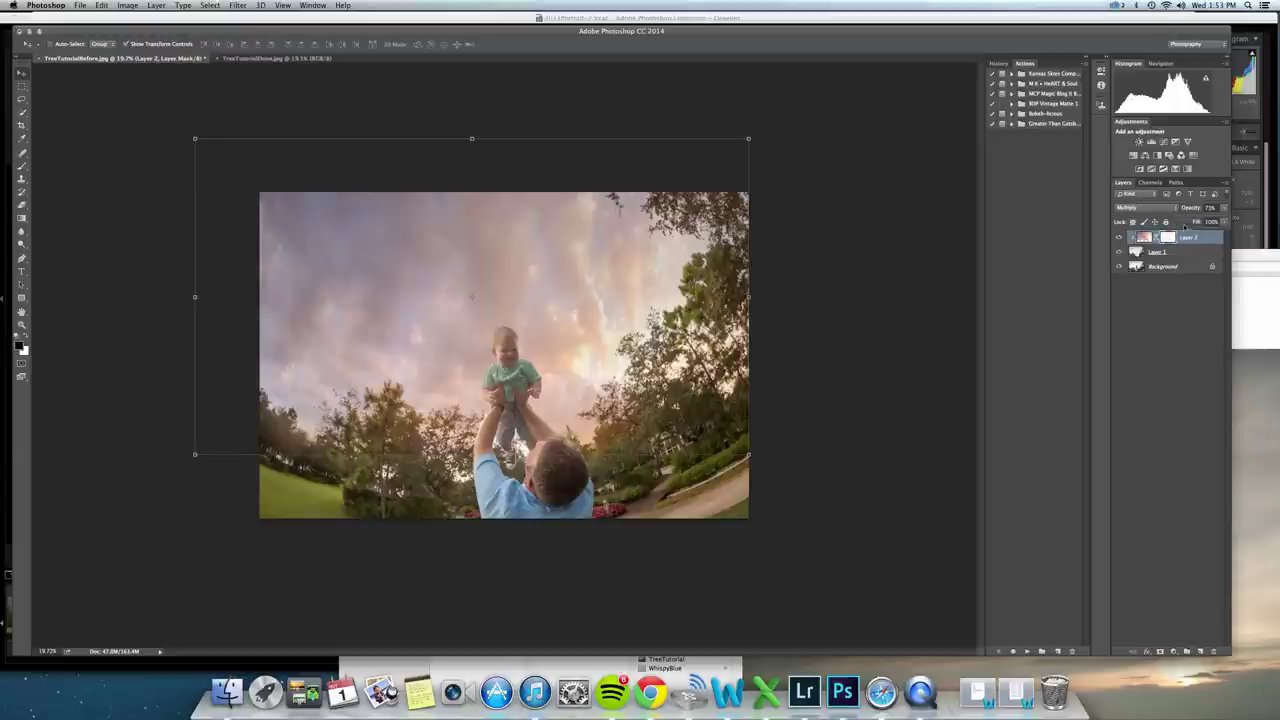
Retouch the upper-left sky on the copied photo layer with the Spot Healing Brush, and reselect the cloud layer's mask.
{"action": "left_click", "coordinate": [1165, 267]}
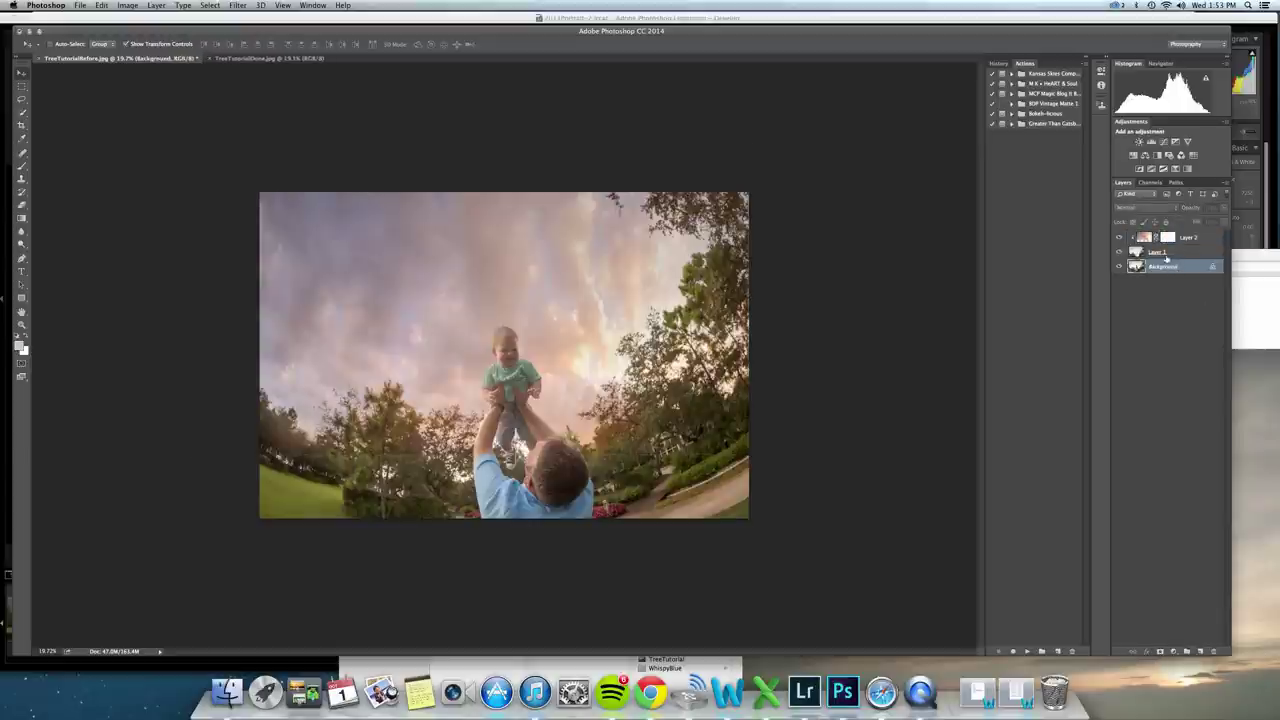
{"action": "key", "text": "j"}
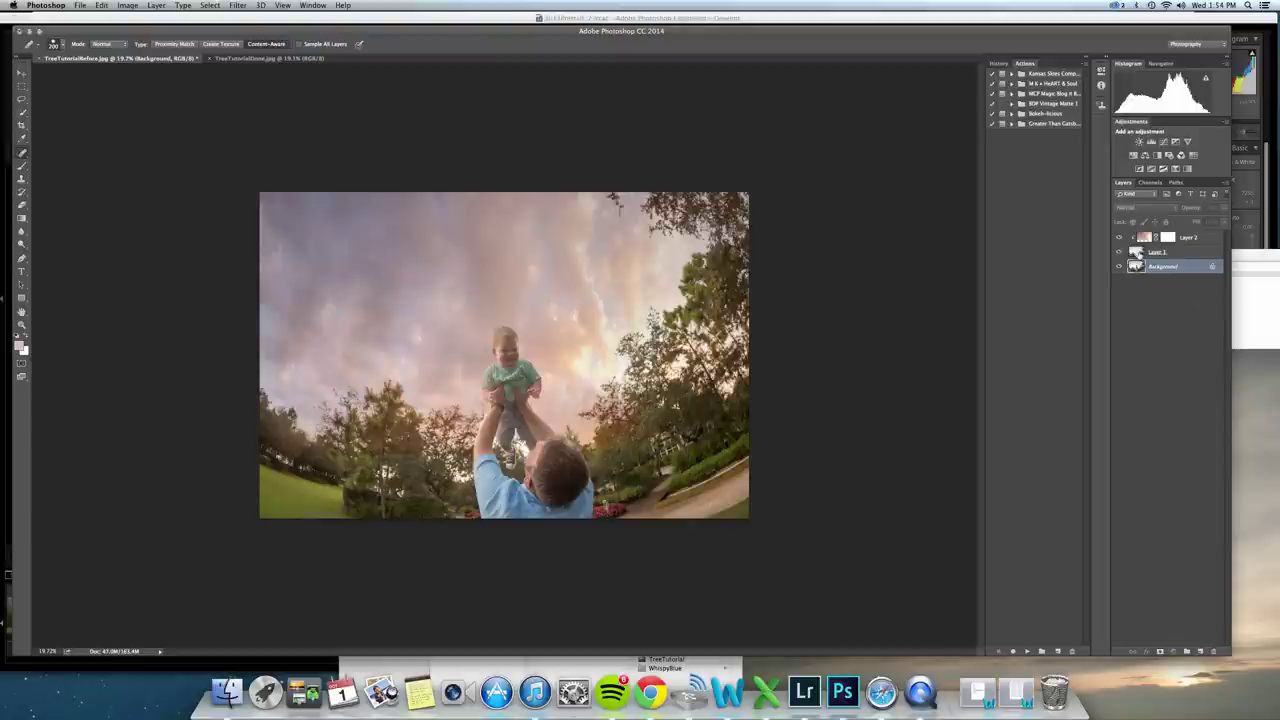
{"action": "left_click", "coordinate": [1140, 253]}
{"action": "left_click_drag", "start_coordinate": [342, 250], "coordinate": [401, 270]}
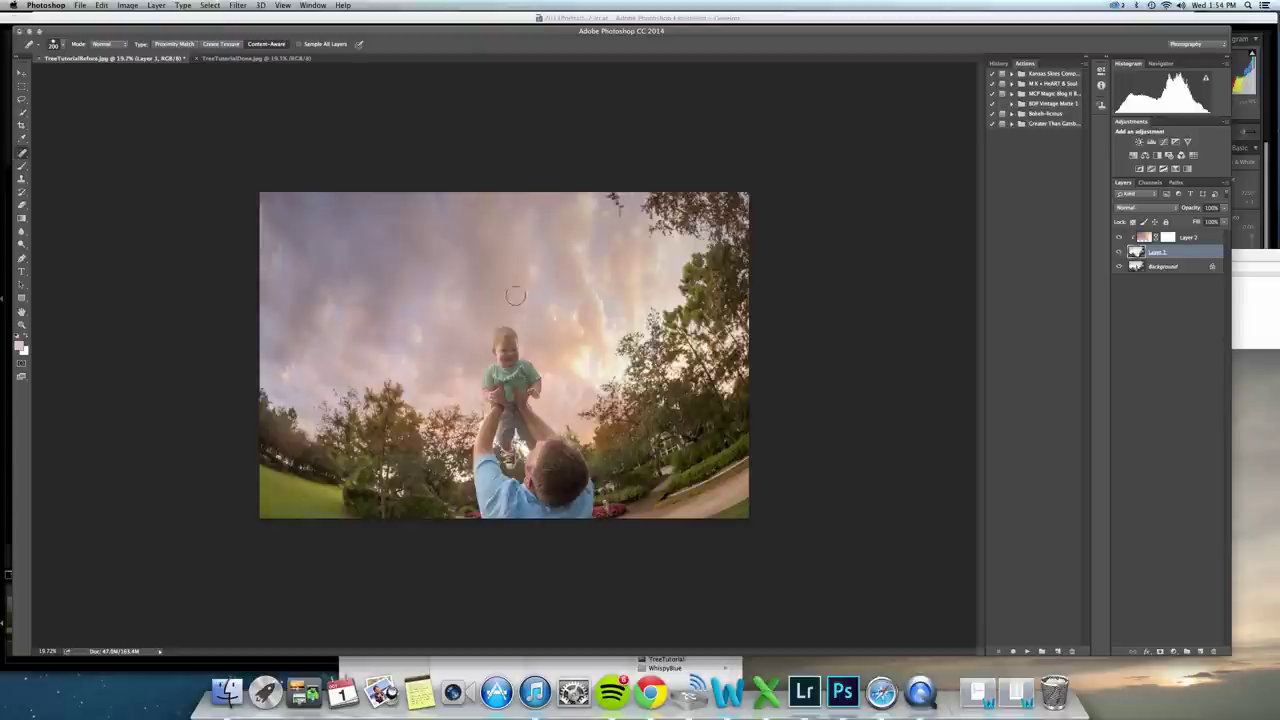
{"action": "left_click", "coordinate": [1168, 238]}
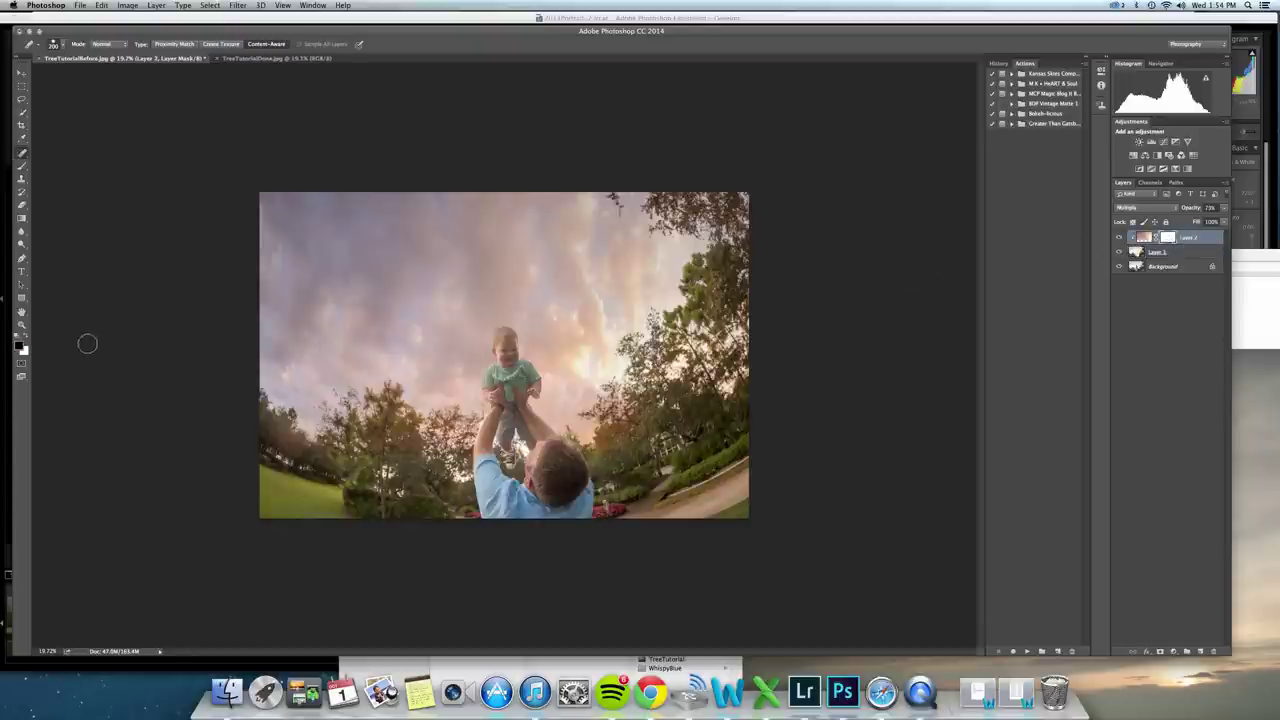
Paint the cloud layer's mask with a large, low-opacity black brush over the grass, trees, man and baby to reduce the overlay there.
{"action": "key", "text": "b"}
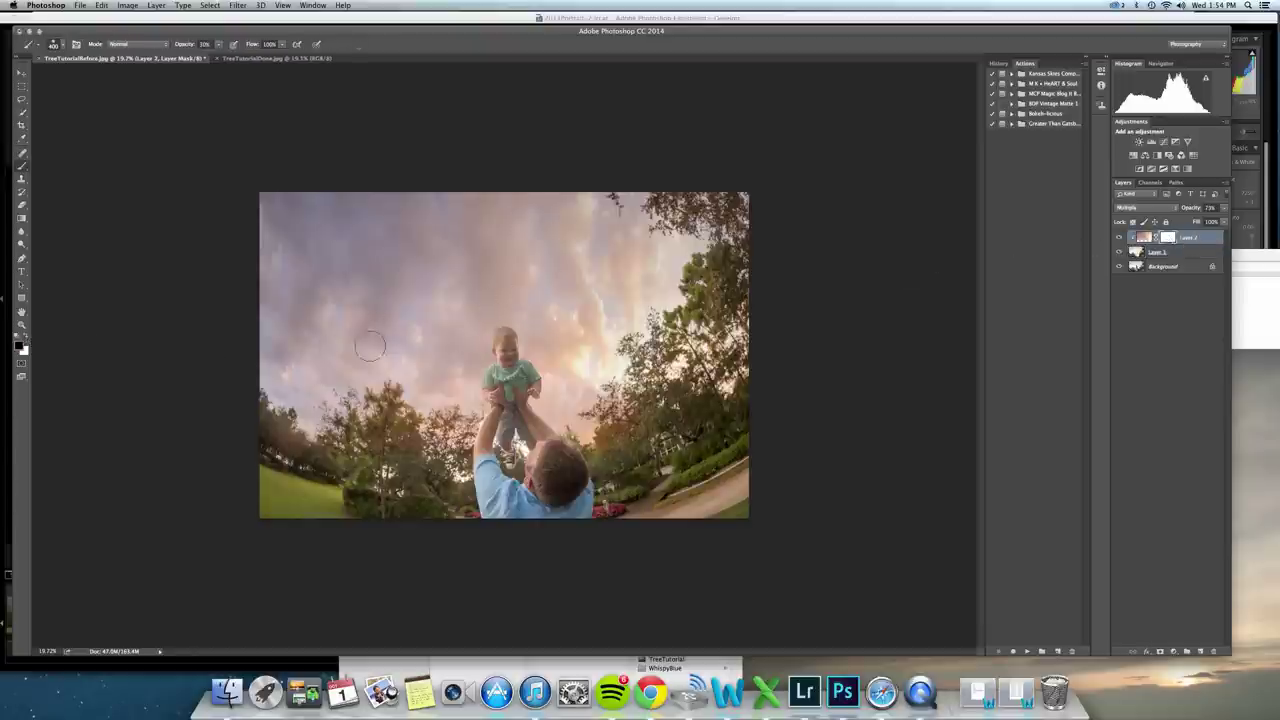
{"action": "key", "text": "]"}
{"action": "key", "text": "]"}
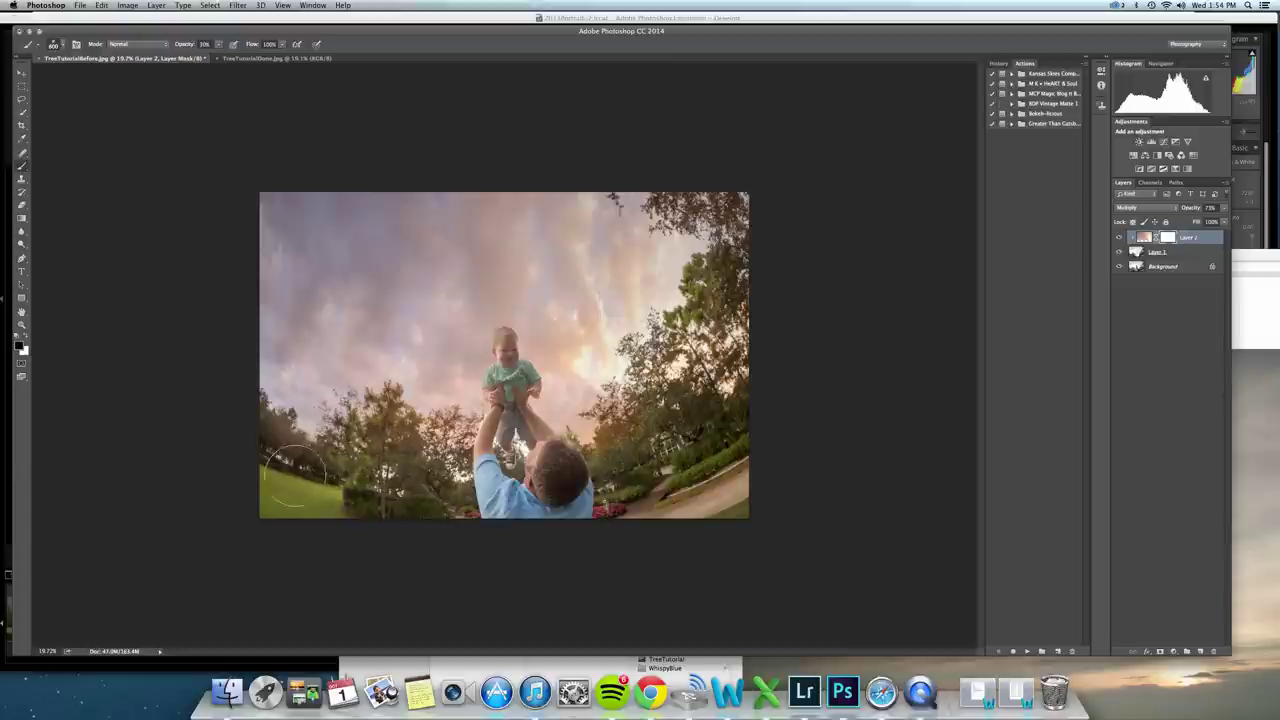
{"action": "mouse_move", "coordinate": [295, 475]}
{"action": "left_mouse_down"}
{"action": "mouse_move", "coordinate": [379, 463]}
{"action": "mouse_move", "coordinate": [480, 492]}
{"action": "mouse_move", "coordinate": [575, 492]}
{"action": "mouse_move", "coordinate": [631, 433]}
{"action": "left_mouse_up"}
{"action": "mouse_move", "coordinate": [680, 398]}
{"action": "left_mouse_down"}
{"action": "mouse_move", "coordinate": [728, 288]}
{"action": "mouse_move", "coordinate": [680, 194]}
{"action": "mouse_move", "coordinate": [745, 212]}
{"action": "mouse_move", "coordinate": [718, 284]}
{"action": "left_mouse_up"}
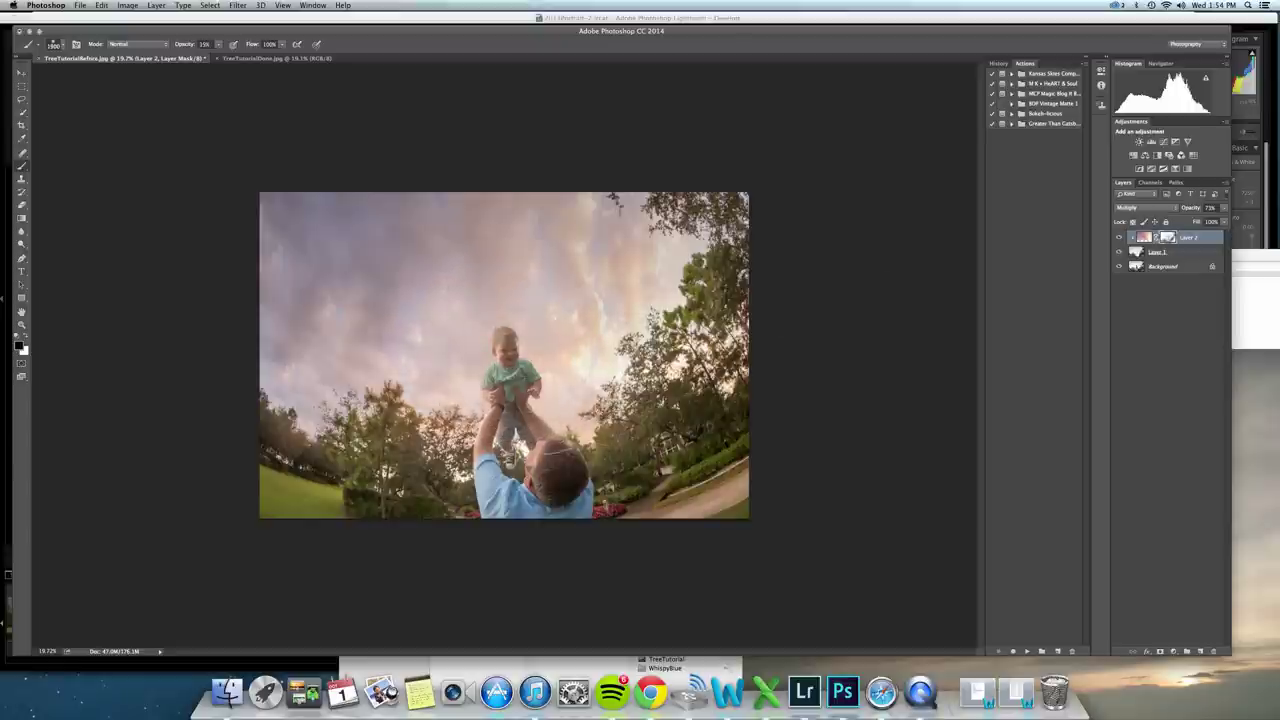
{"action": "mouse_move", "coordinate": [405, 447]}
{"action": "left_mouse_down"}
{"action": "mouse_move", "coordinate": [565, 431]}
{"action": "mouse_move", "coordinate": [510, 401]}
{"action": "left_mouse_up"}
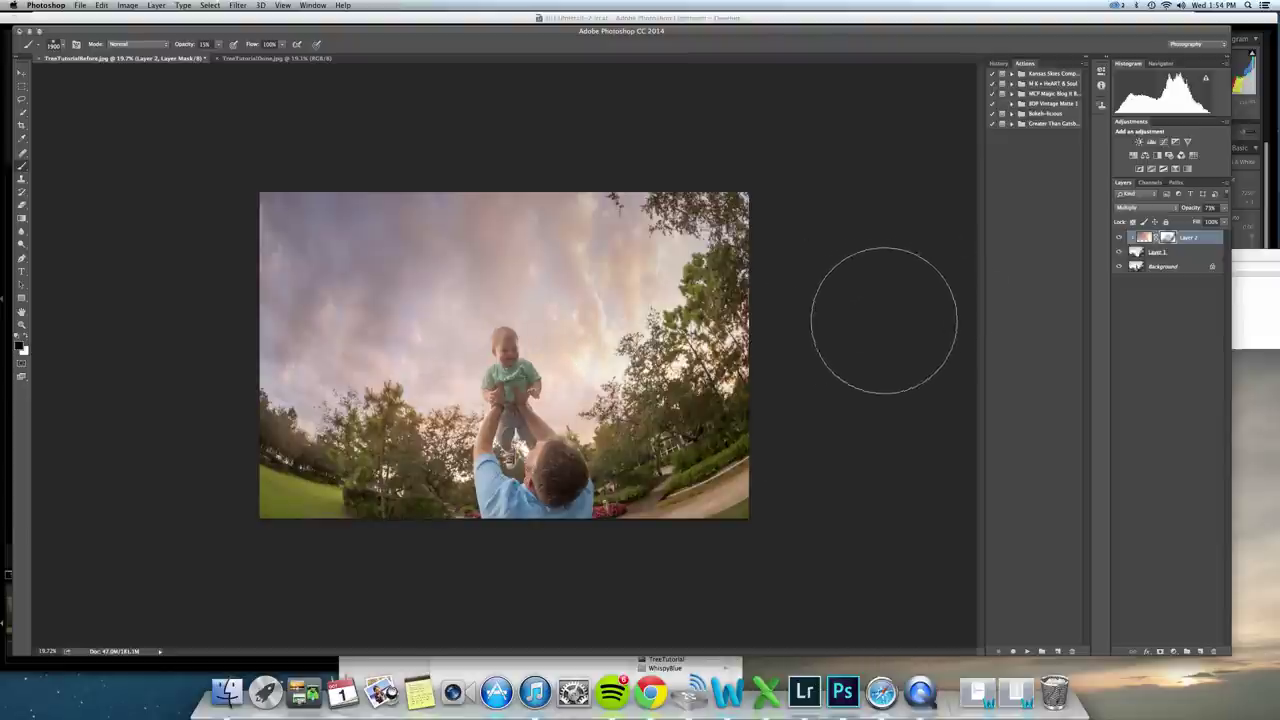
Soften the clouds by applying a slight Gaussian Blur to the cloud layer's image rather than its mask.
{"action": "left_click", "coordinate": [1143, 237]}
{"action": "left_click", "coordinate": [239, 6]}
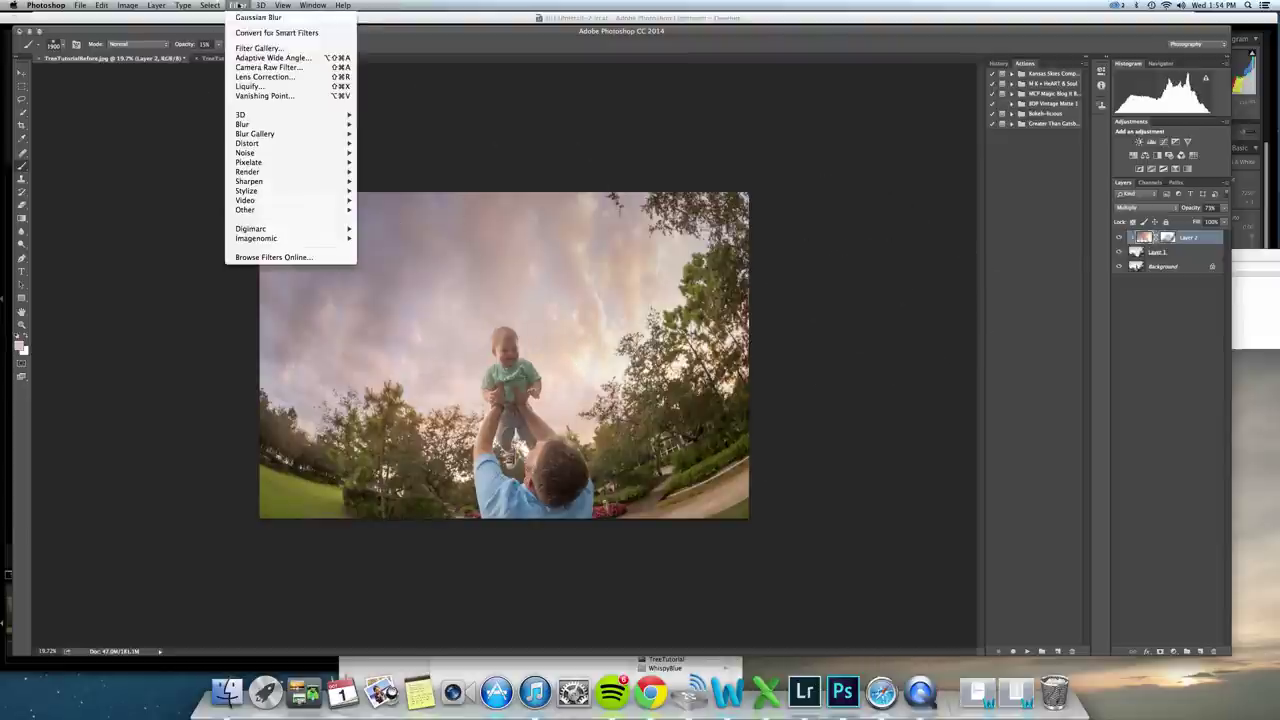
{"action": "mouse_move", "coordinate": [330, 124]}
{"action": "left_click", "coordinate": [375, 162]}
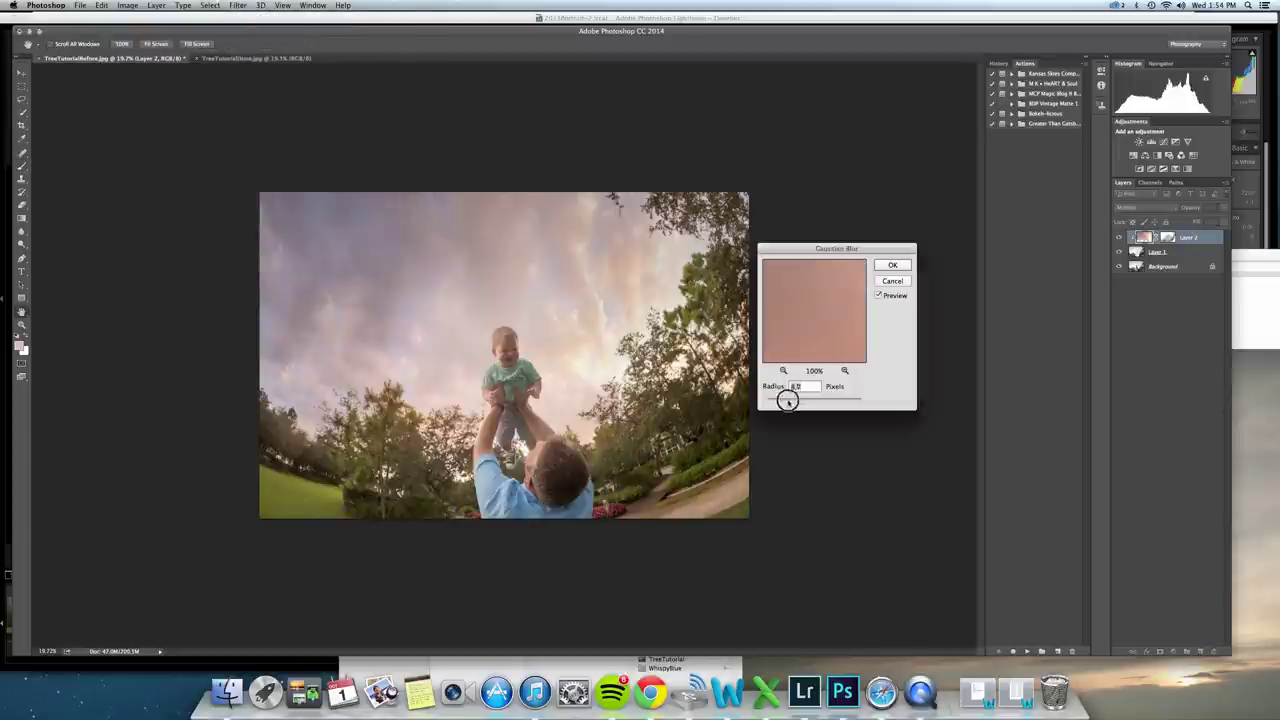
{"action": "left_click", "coordinate": [889, 265]}
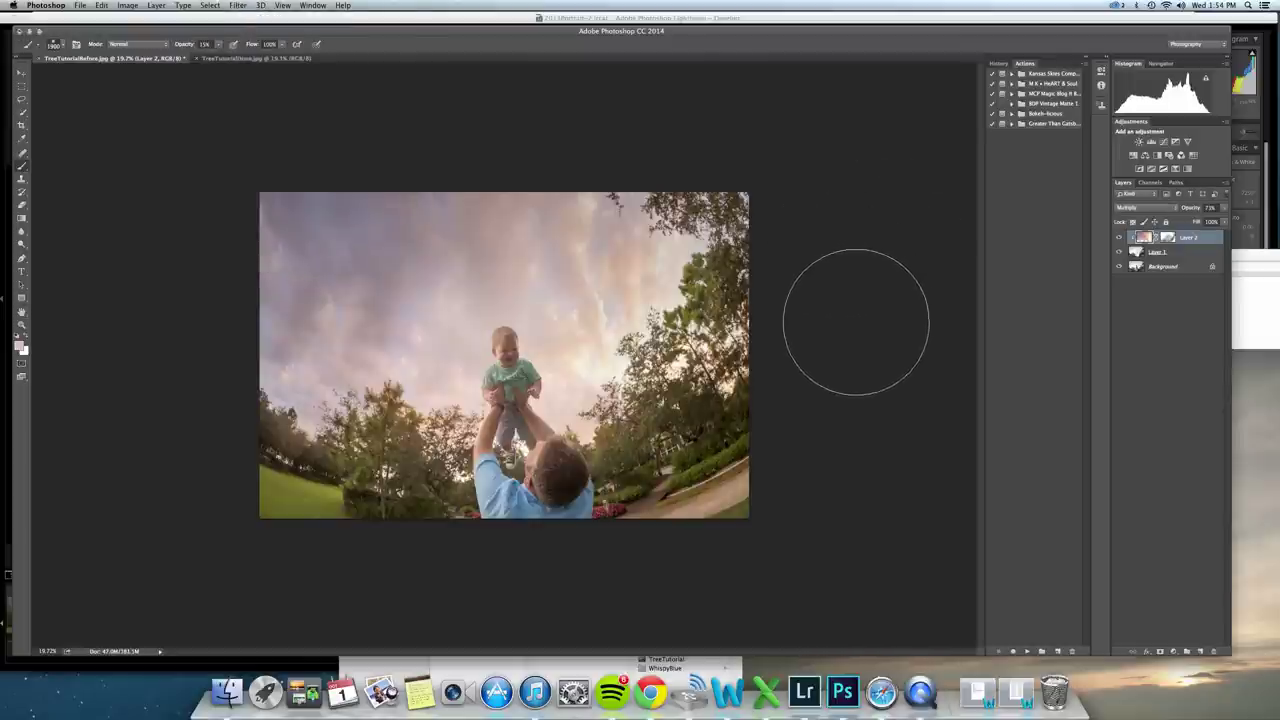
Check the finished TreeTutorialDone.jpg, and delete the copied photo layer and cloud layer from TreeTutorialBefore.jpg, leaving only the Background.
{"action": "left_click", "coordinate": [248, 58]}
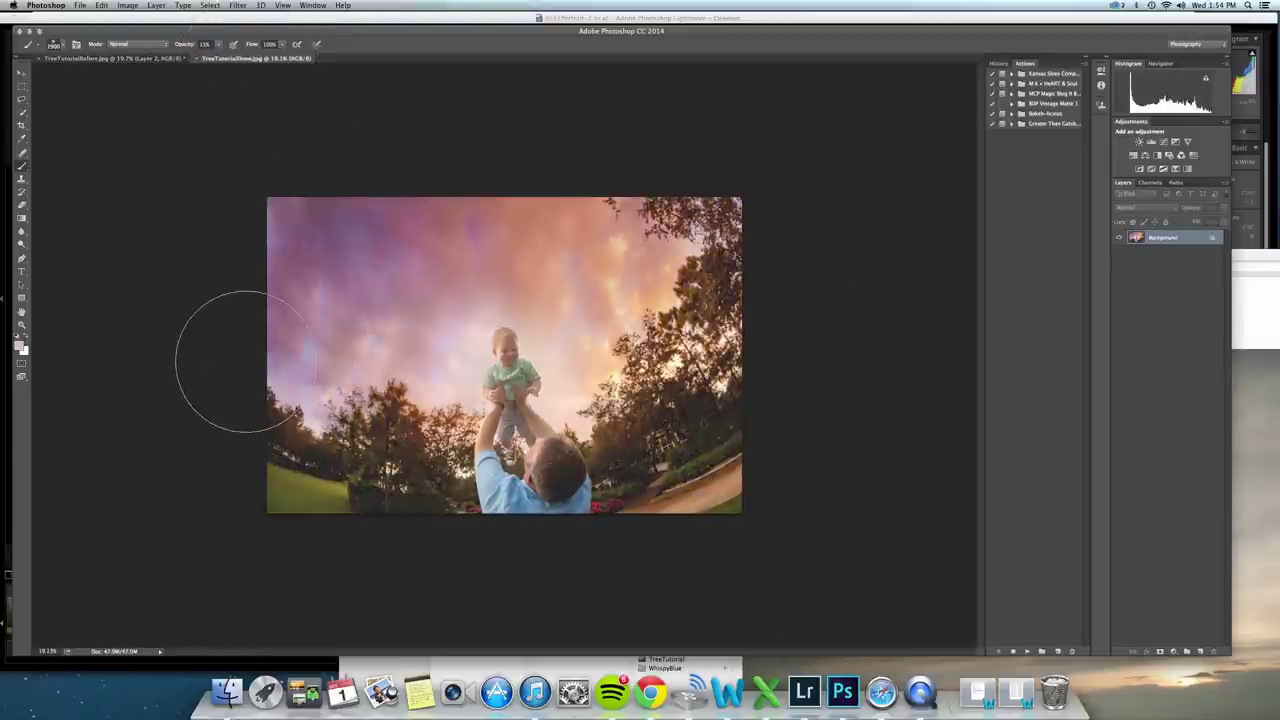
{"action": "left_click", "coordinate": [100, 58]}
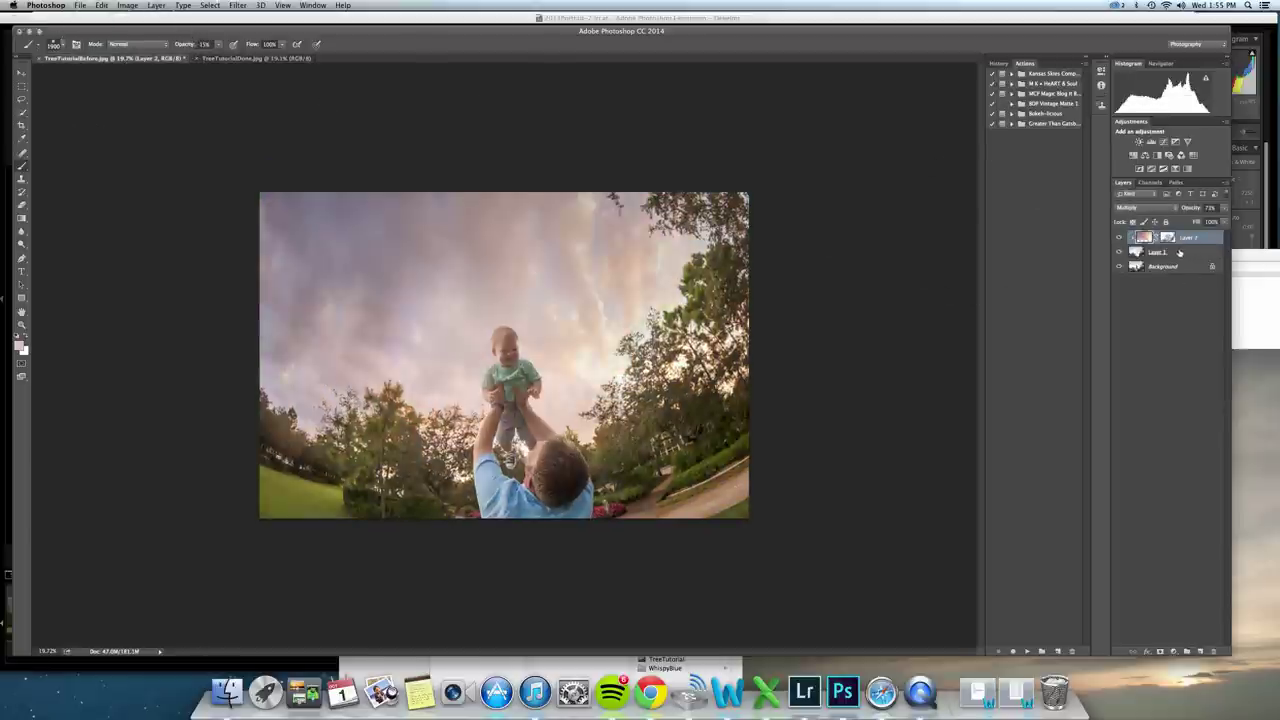
{"action": "left_click", "coordinate": [1179, 252]}
{"action": "key", "text": "Delete"}
{"action": "left_click", "coordinate": [1185, 238]}
{"action": "key", "text": "Delete"}
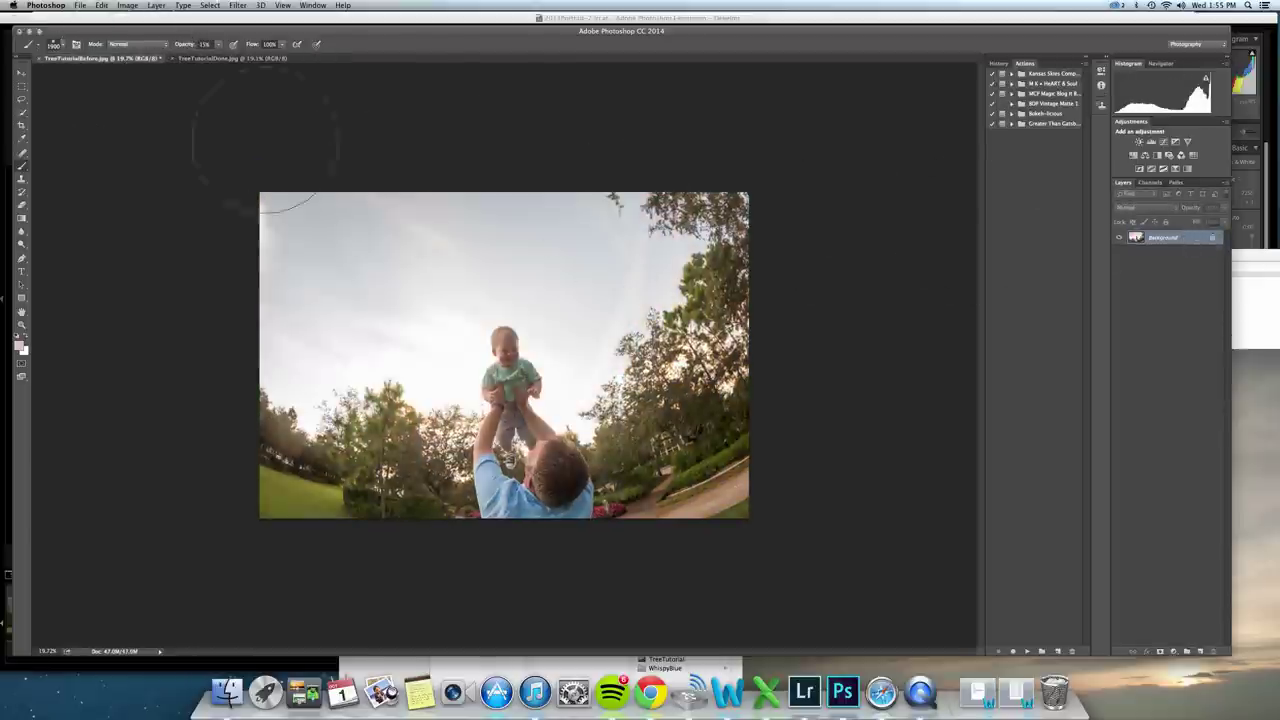
Compare the original sky in TreeTutorialBefore.jpg with TreeTutorialDone.jpg by alternating between them, ending on the finished version.
{"action": "left_click", "coordinate": [230, 58]}
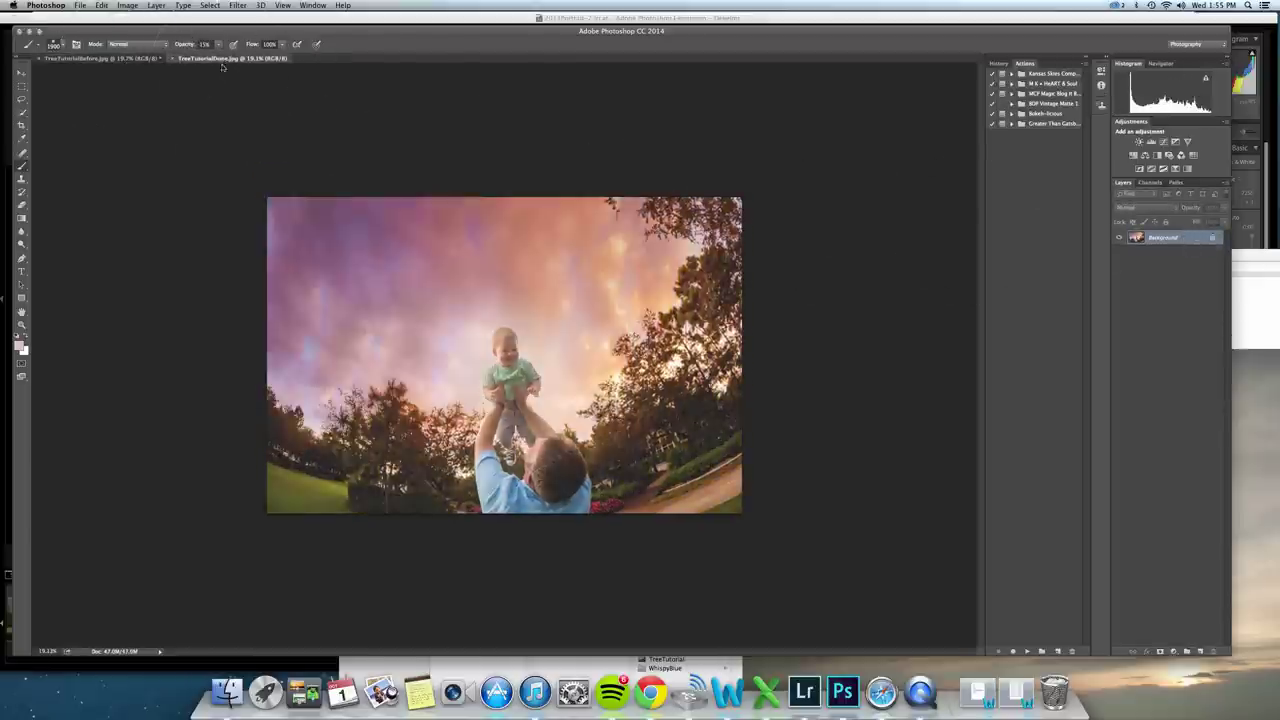
{"action": "left_click", "coordinate": [100, 58]}
{"action": "left_click", "coordinate": [230, 58]}
{"action": "left_click", "coordinate": [100, 58]}
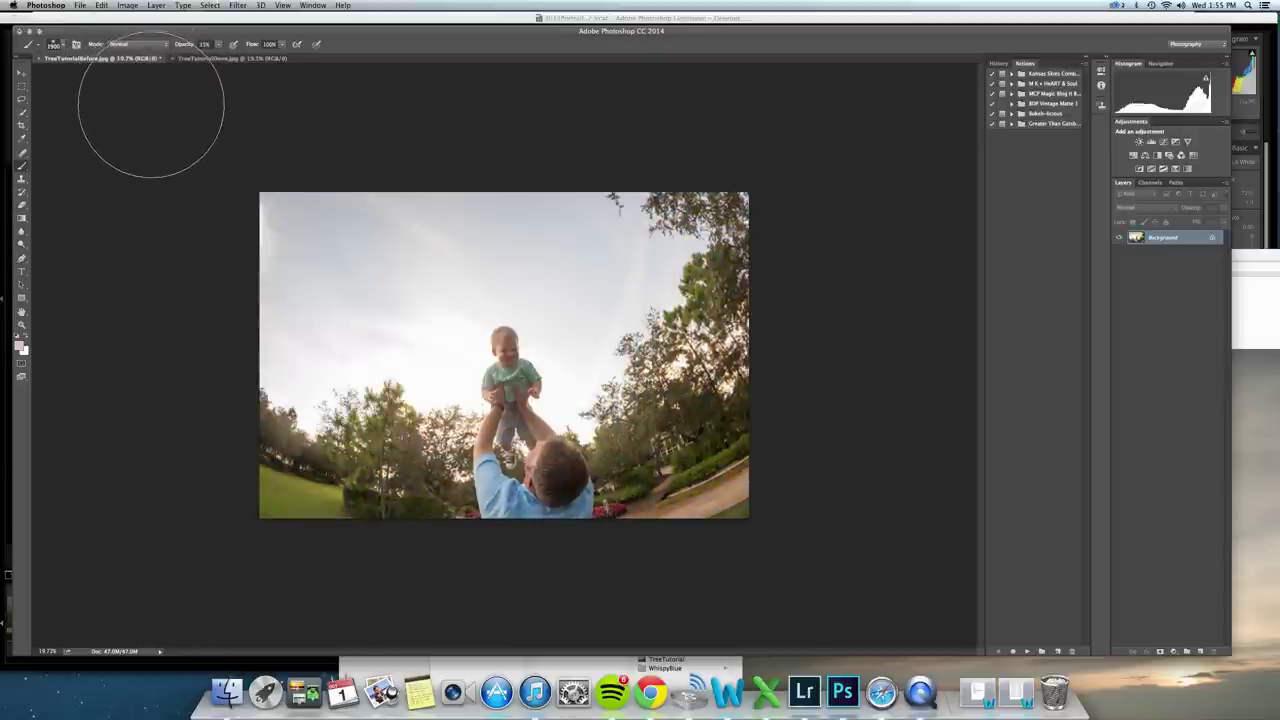
{"action": "left_click", "coordinate": [212, 59]}
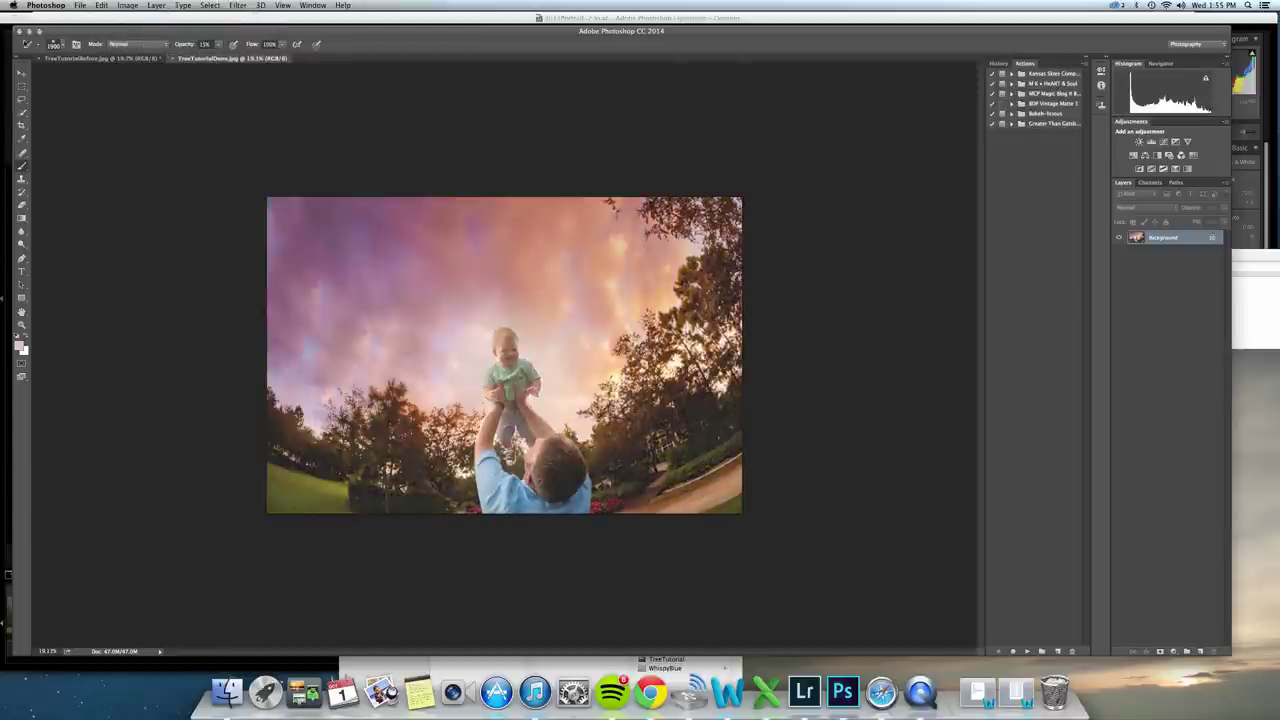